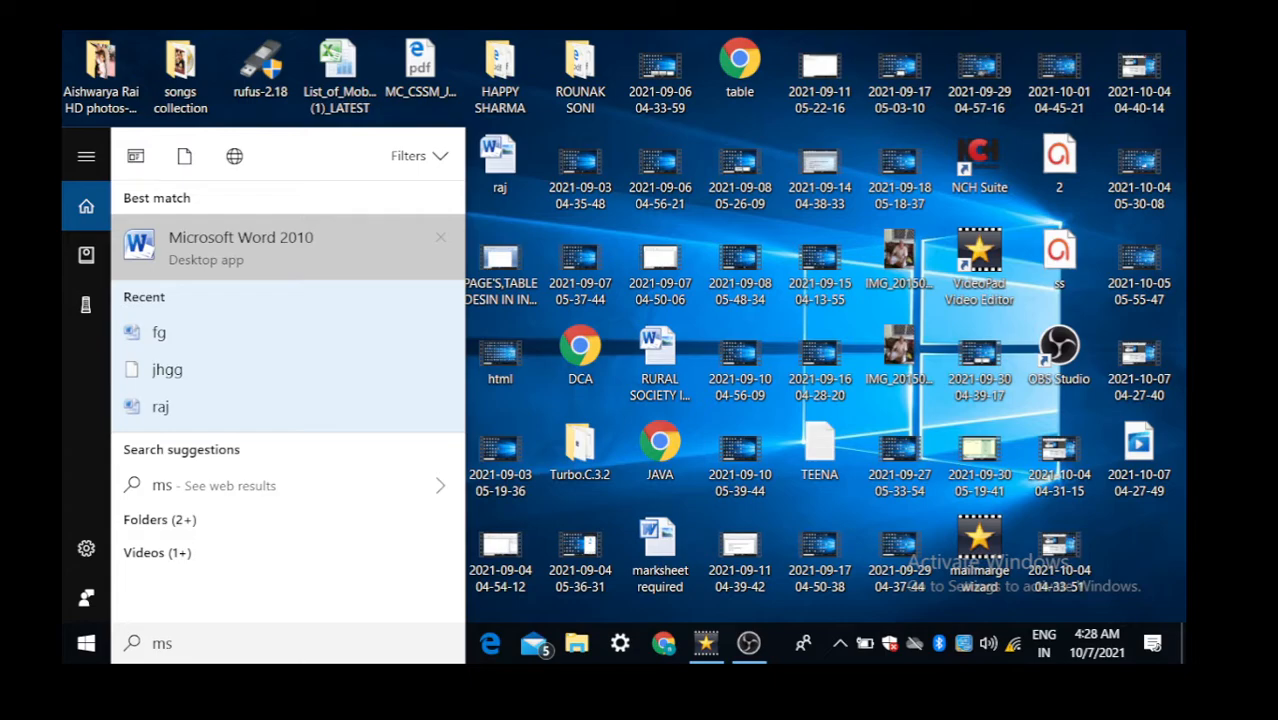
Step: Start Microsoft Word 2010 with a blank document and dismiss the Office activation wizard
{"action": "left_click", "coordinate": [241, 247]}
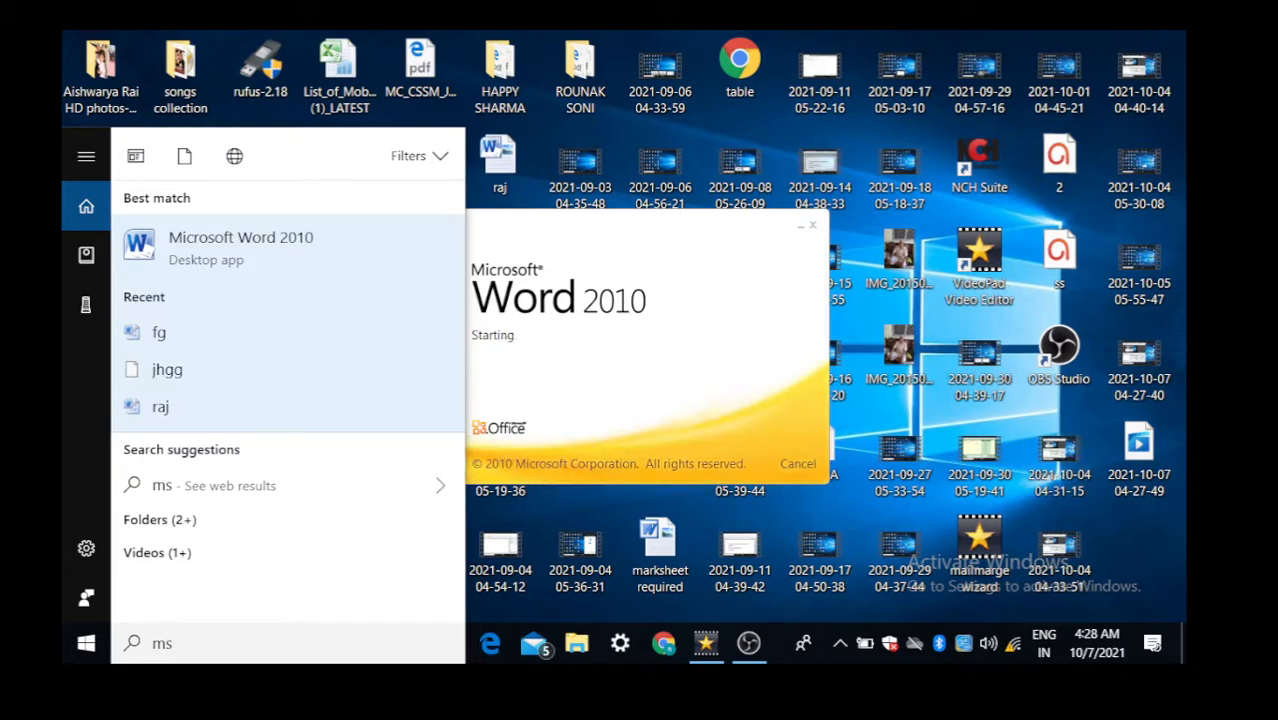
{"action": "right_click", "coordinate": [1176, 368]}
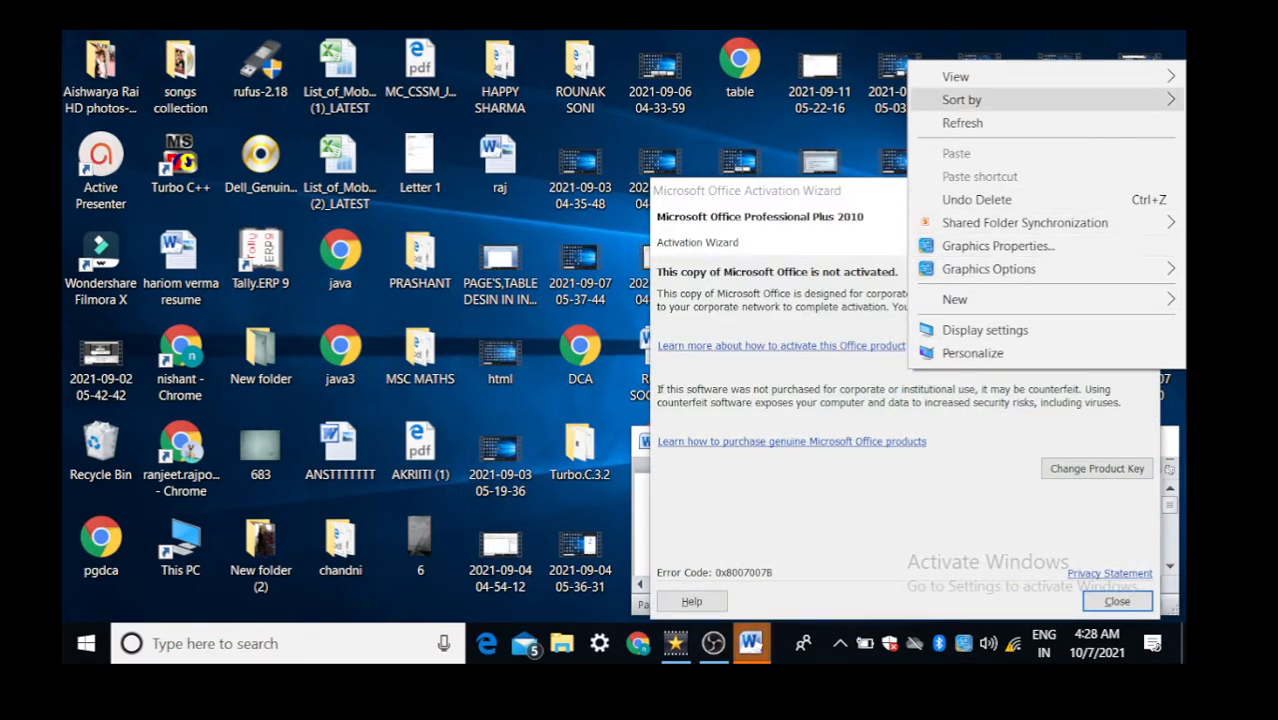
{"action": "left_click", "coordinate": [850, 215]}
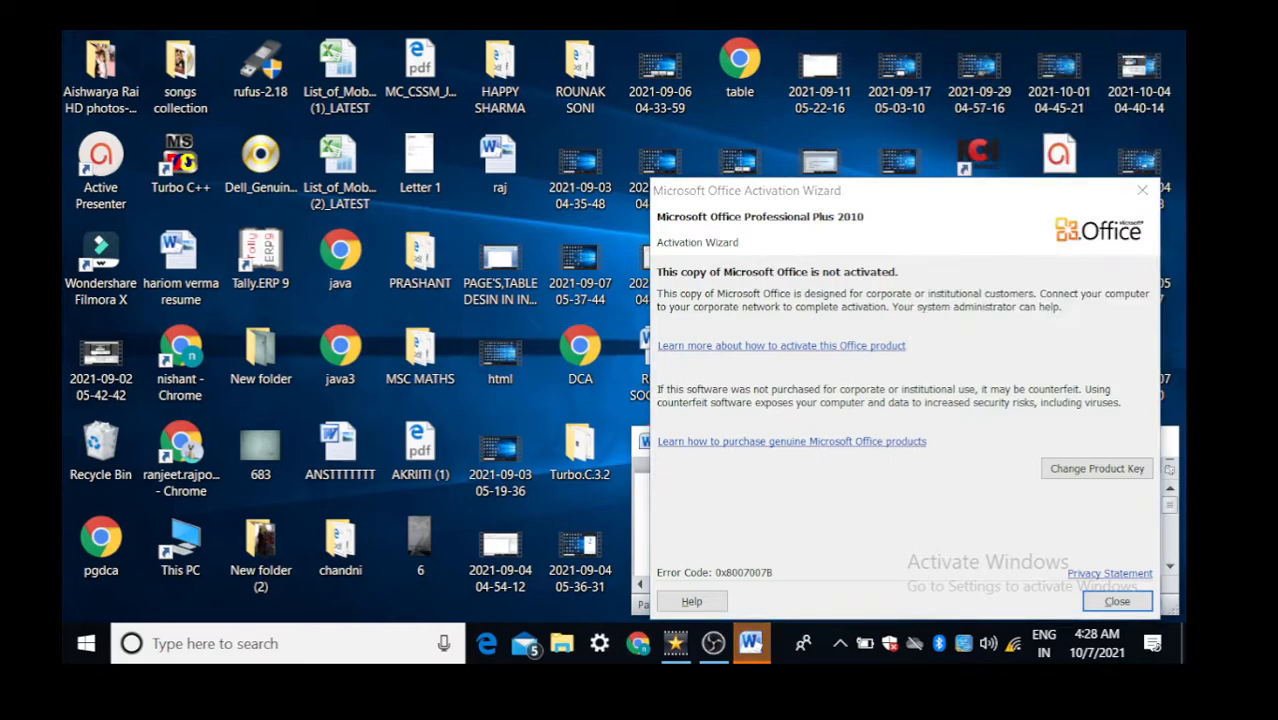
{"action": "left_click", "coordinate": [1142, 190]}
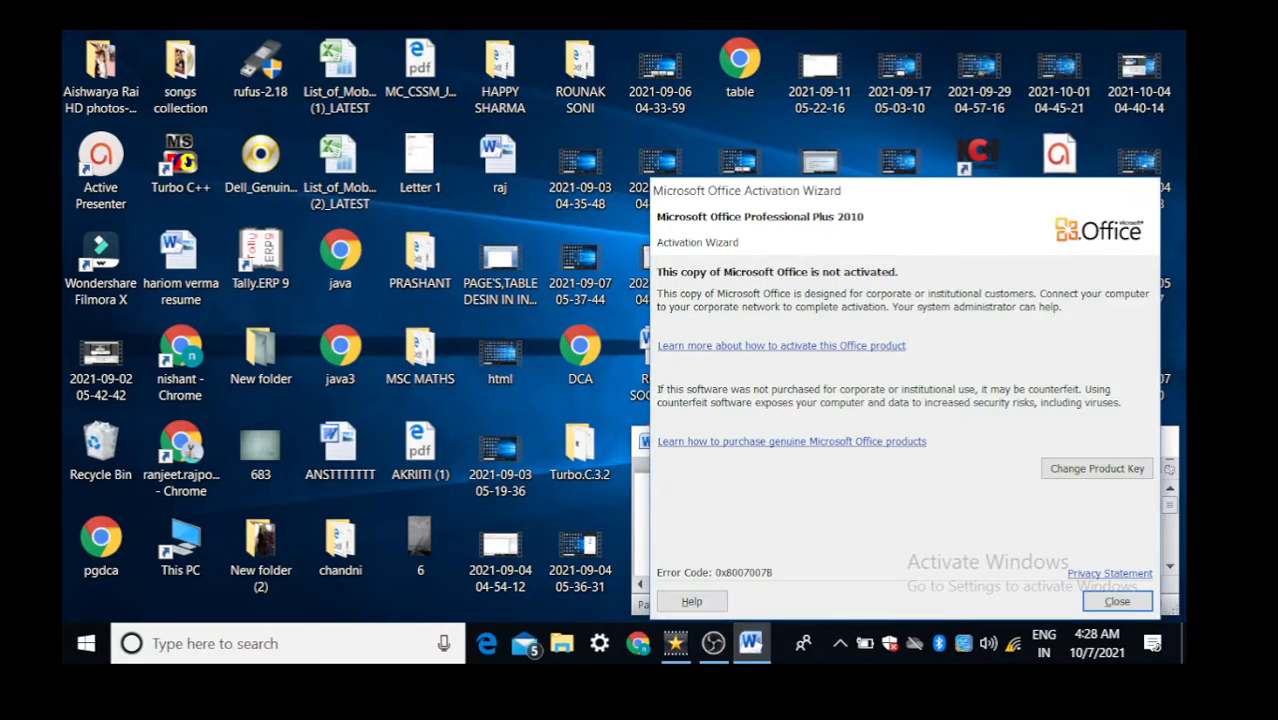
{"action": "left_click", "coordinate": [1105, 441]}
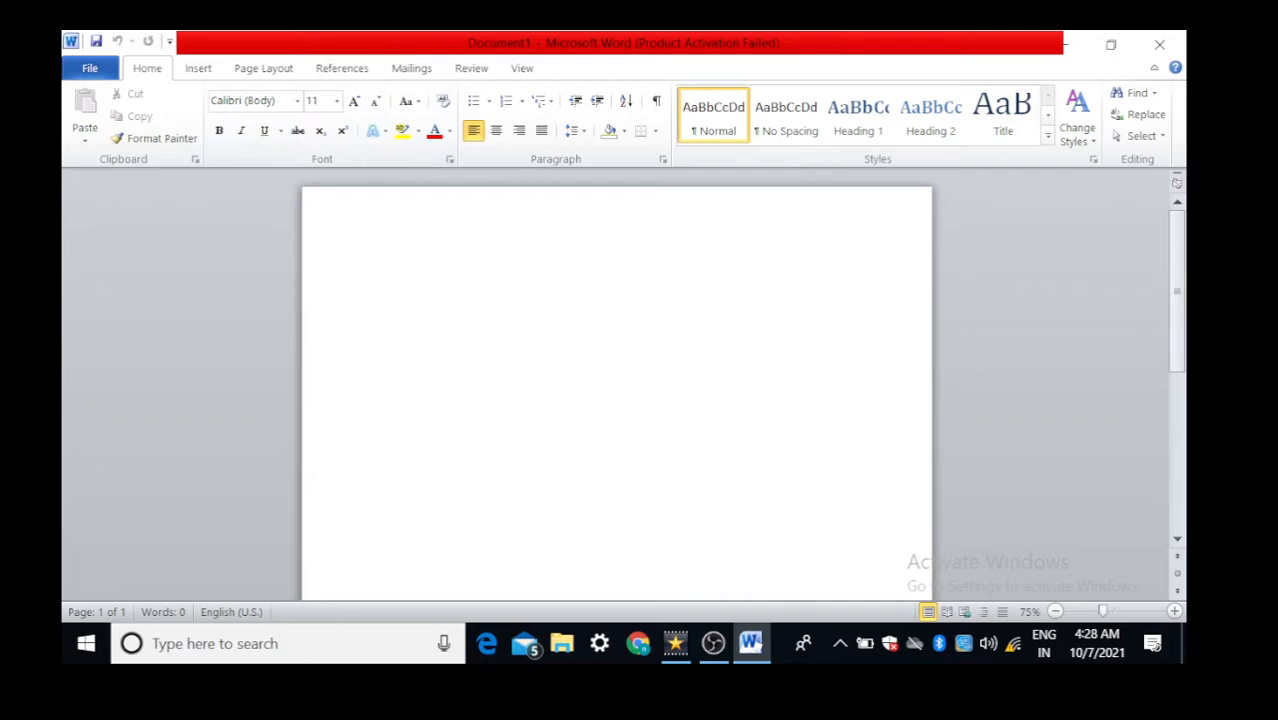
Step: Bring up the review and proofing commands for the blank document
{"action": "left_click", "coordinate": [471, 68]}
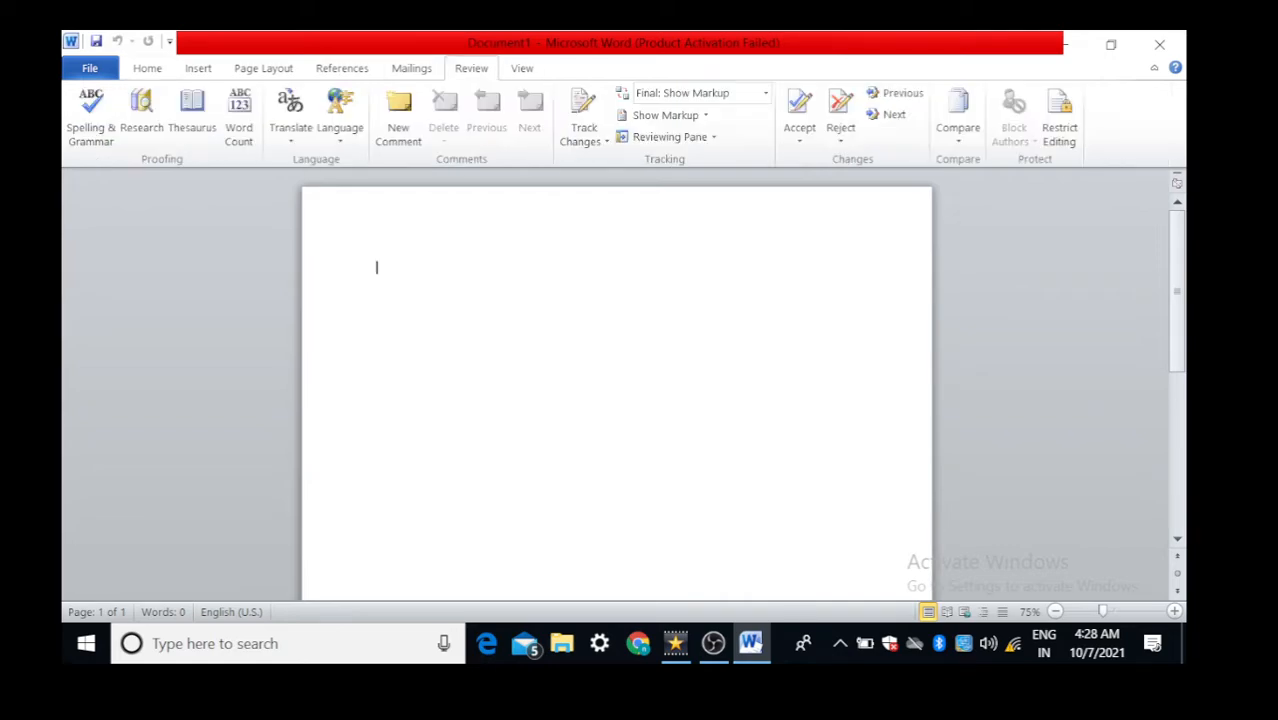
{"action": "left_click", "coordinate": [522, 68]}
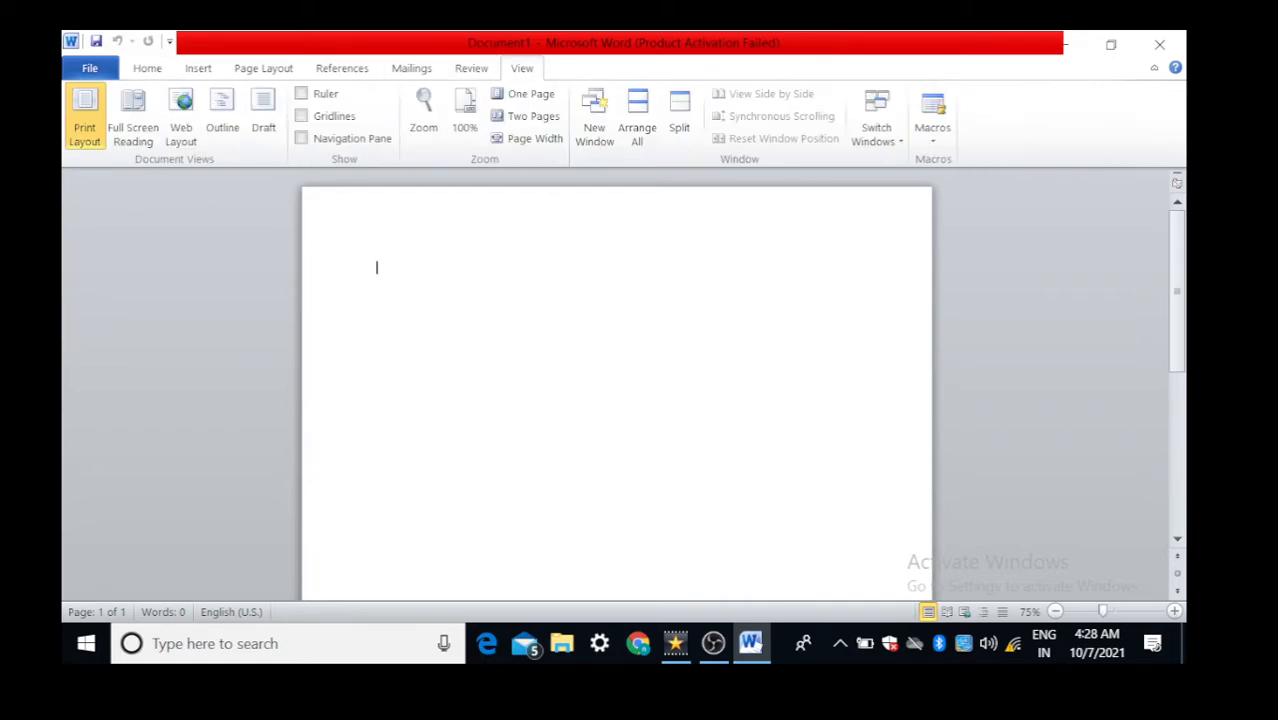
{"action": "left_click", "coordinate": [471, 68]}
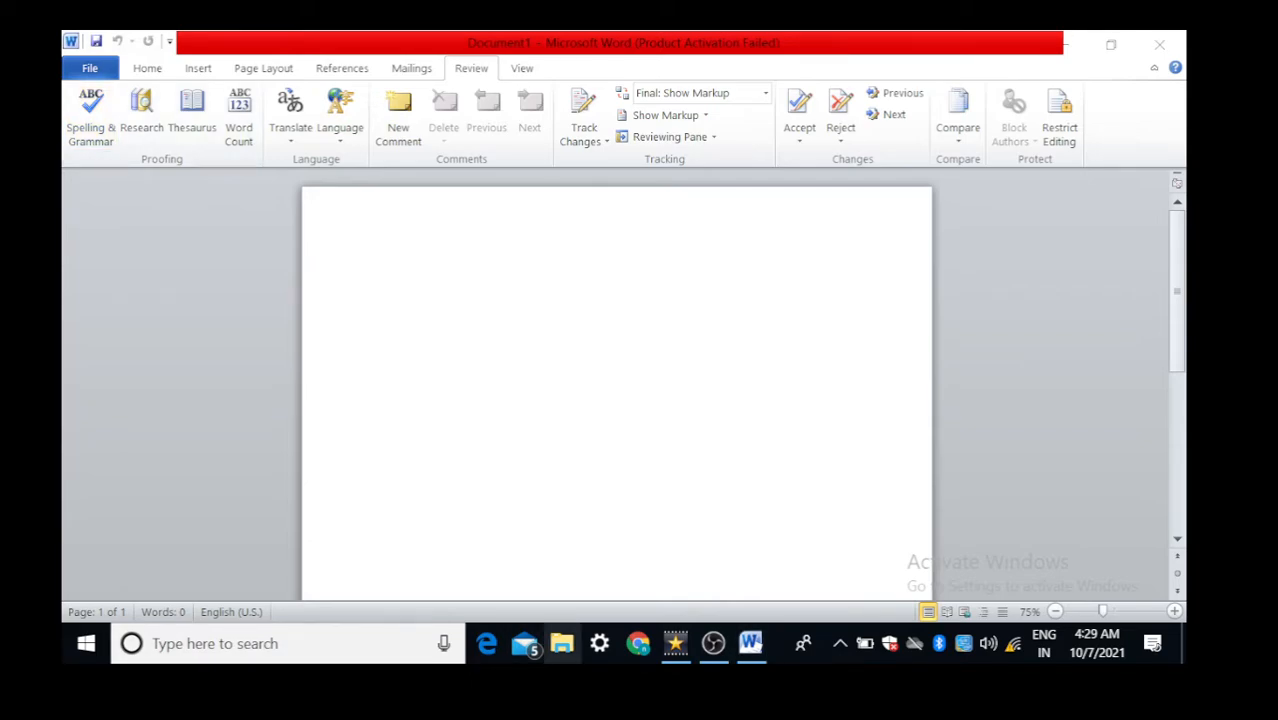
{"action": "right_click", "coordinate": [241, 655]}
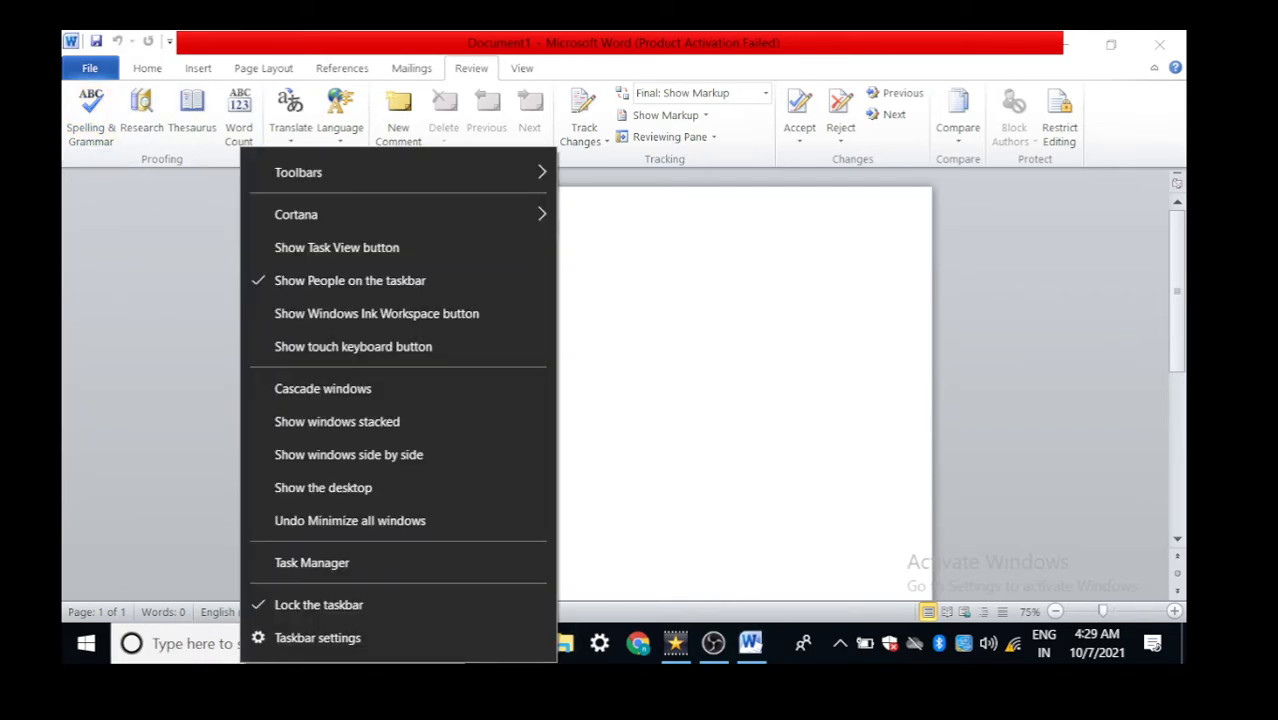
{"action": "key", "text": "Escape"}
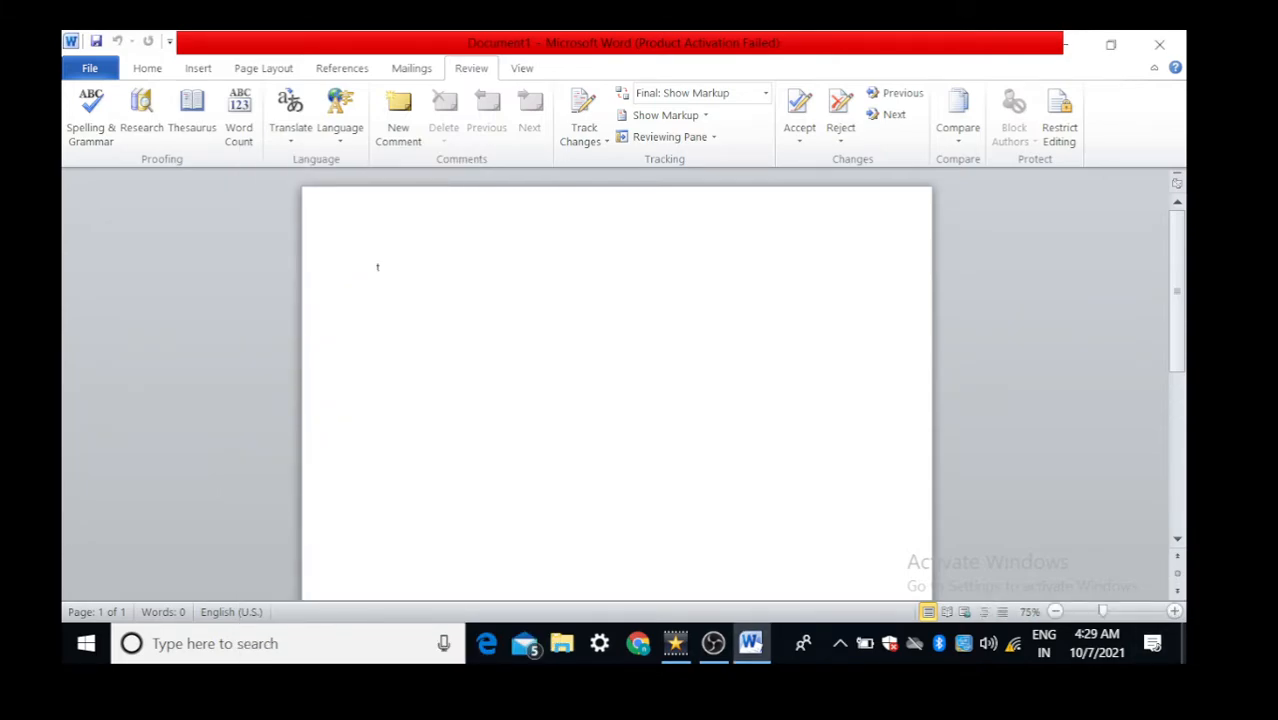
{"action": "type", "text": "\\\\"}
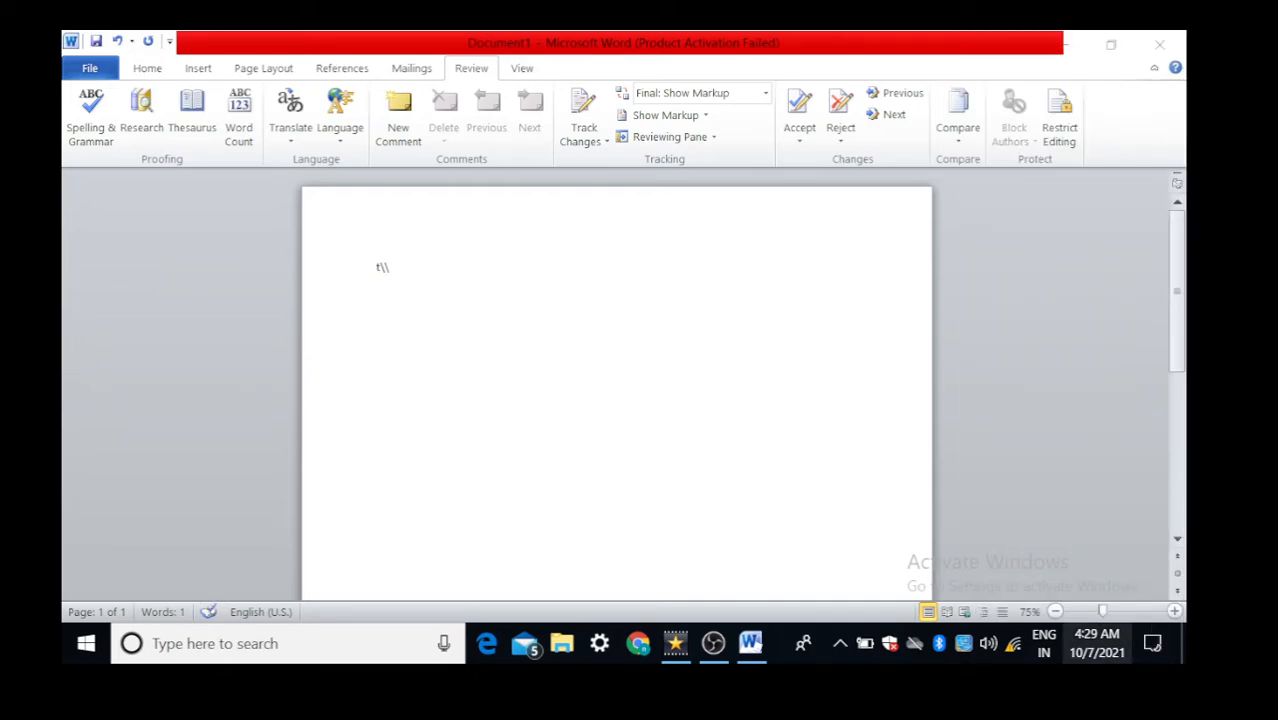
{"action": "left_click", "coordinate": [1097, 643]}
{"action": "key", "text": "Escape"}
{"action": "key", "text": "BackSpace"}
{"action": "key", "text": "BackSpace"}
{"action": "key", "text": "BackSpace"}
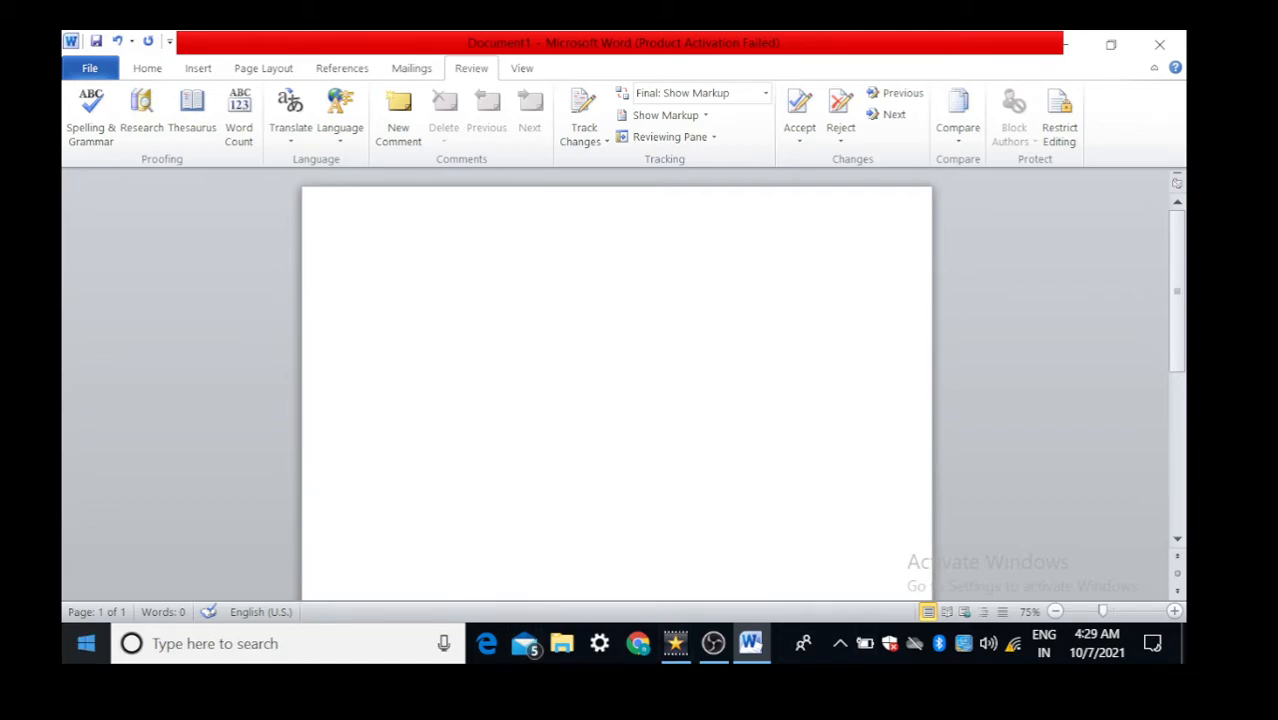
{"action": "type", "text": "<<<<"}
{"action": "key", "text": "BackSpace"}
{"action": "key", "text": "BackSpace"}
{"action": "key", "text": "BackSpace"}
{"action": "key", "text": "BackSpace"}
Step: Write the sentence "Computer is a electronic machine." on the first line in enlarged text
{"action": "type", "text": "cop"}
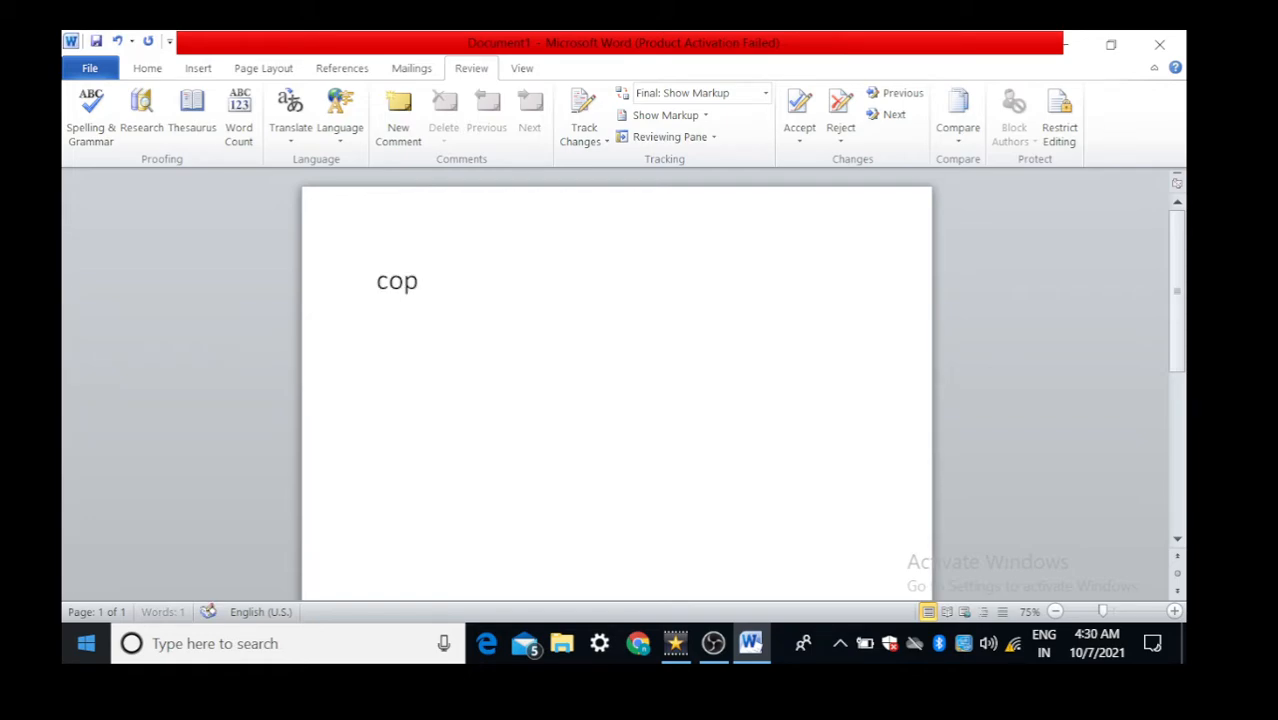
{"action": "key", "text": "BackSpace"}
{"action": "type", "text": "mu="}
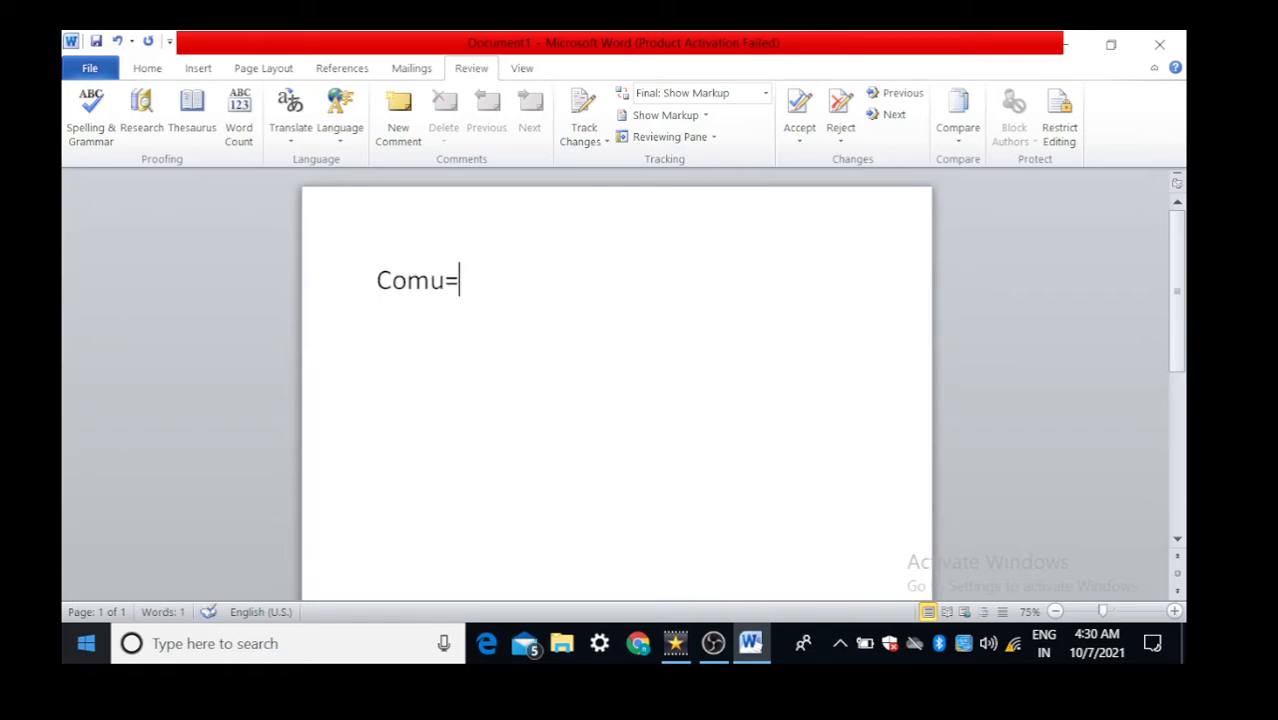
{"action": "key", "text": "BackSpace"}
{"action": "key", "text": "BackSpace"}
{"action": "type", "text": "puter"}
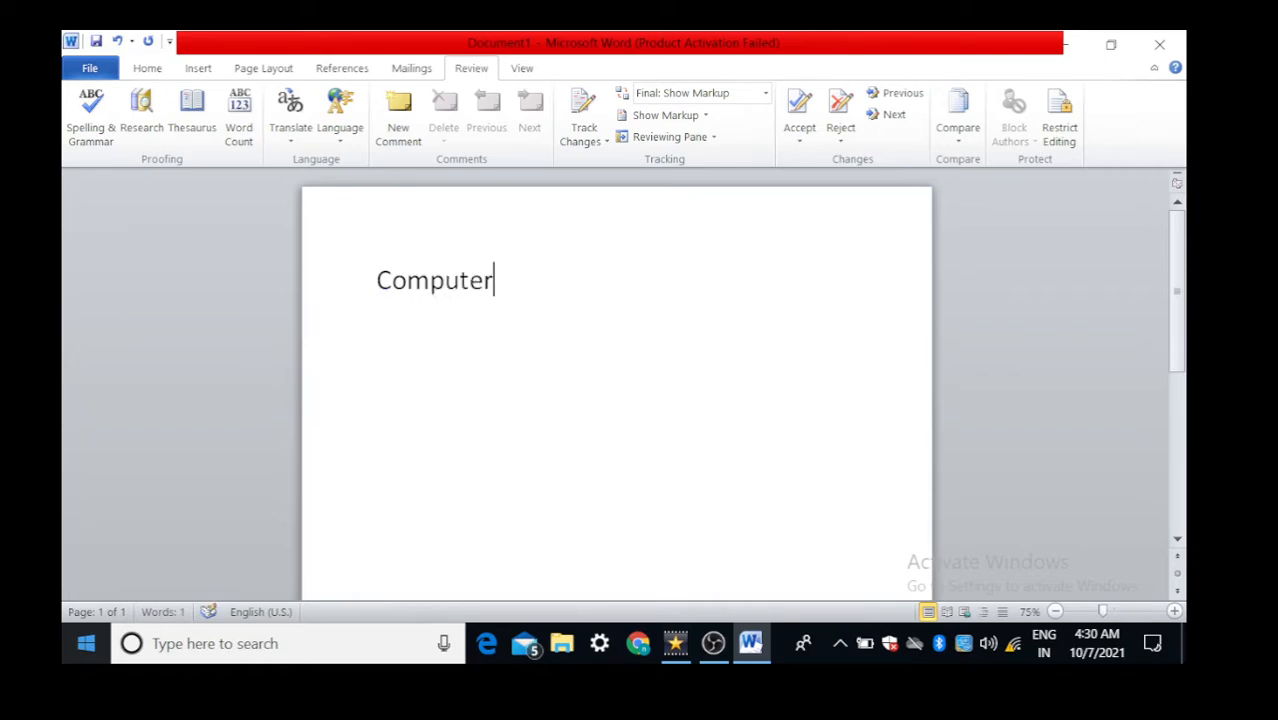
{"action": "type", "text": " is a elect"}
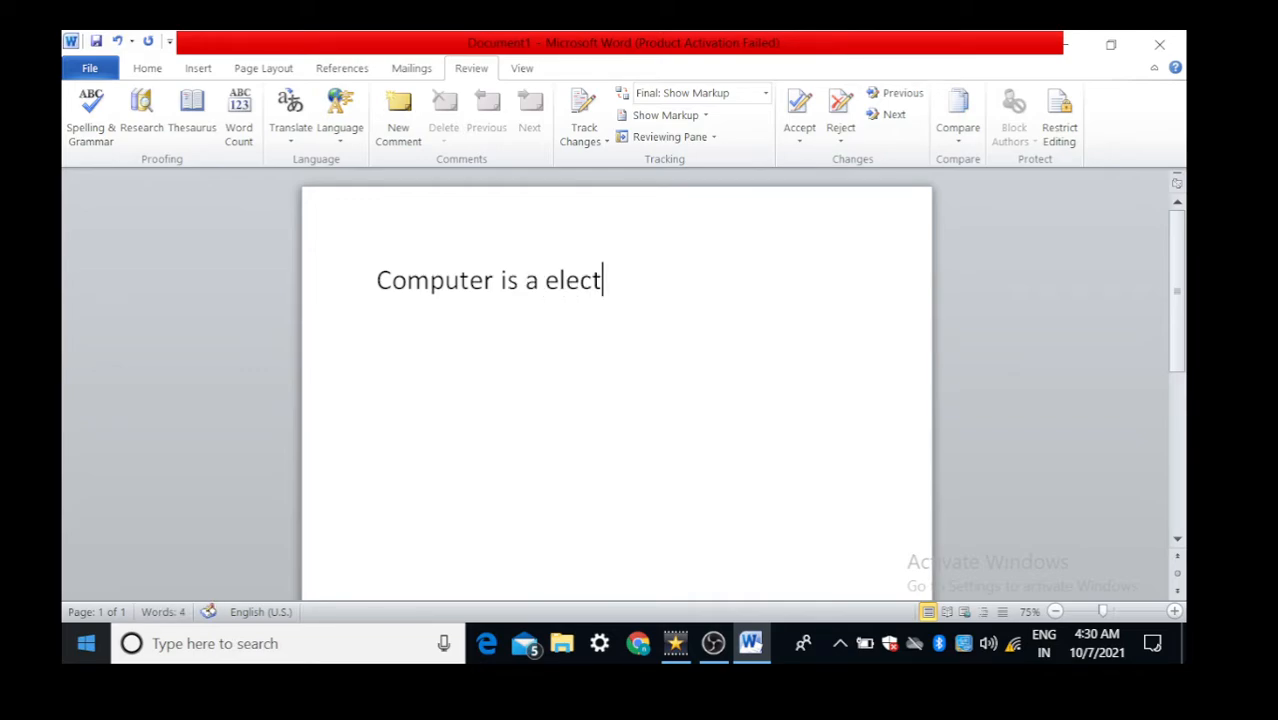
{"action": "type", "text": "ronic"}
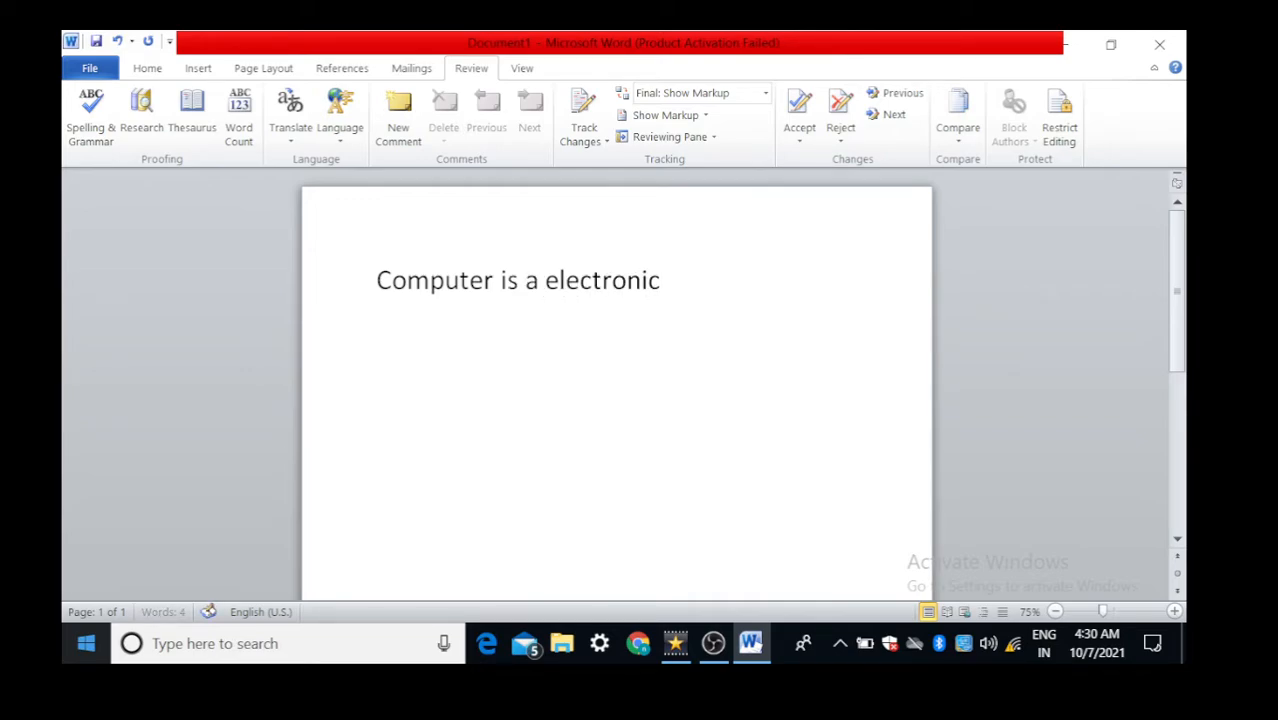
{"action": "type", "text": " maxh"}
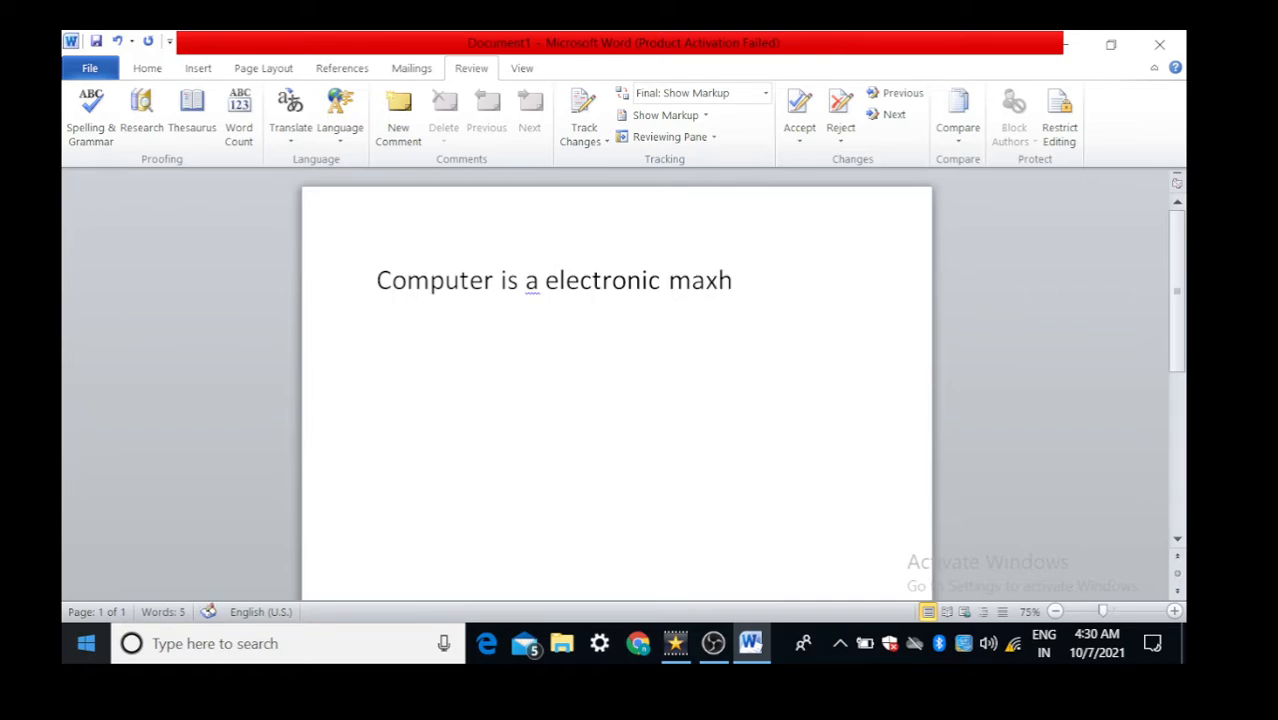
{"action": "key", "text": "BackSpace"}
{"action": "key", "text": "BackSpace"}
{"action": "type", "text": "chin"}
{"action": "type", "text": "e,"}
{"action": "key", "text": "BackSpace"}
{"action": "key", "text": "BackSpace"}
{"action": "type", "text": "."}
{"action": "key", "text": "BackSpace"}
Step: Misspell the first word as "Compter" by deleting its "u", and return to the end of the sentence
{"action": "key", "text": "Left"}
{"action": "key", "text": "Left"}
{"action": "key", "text": "Left"}
{"action": "key", "text": "Left"}
{"action": "key", "text": "Left"}
{"action": "key", "text": "Left"}
{"action": "key", "text": "Left"}
{"action": "key", "text": "Left"}
{"action": "key", "text": "Left"}
{"action": "key", "text": "Left"}
{"action": "key", "text": "Left"}
{"action": "key", "text": "Left"}
{"action": "key", "text": "Left"}
{"action": "key", "text": "Left"}
{"action": "key", "text": "Left"}
{"action": "key", "text": "Left"}
{"action": "key", "text": "Left"}
{"action": "key", "text": "Left"}
{"action": "key", "text": "Left"}
{"action": "key", "text": "Left"}
{"action": "key", "text": "Left"}
{"action": "key", "text": "Left"}
{"action": "key", "text": "Left"}
{"action": "key", "text": "Left"}
{"action": "key", "text": "Left"}
{"action": "key", "text": "Left"}
{"action": "key", "text": "Left"}
{"action": "key", "text": "BackSpace"}
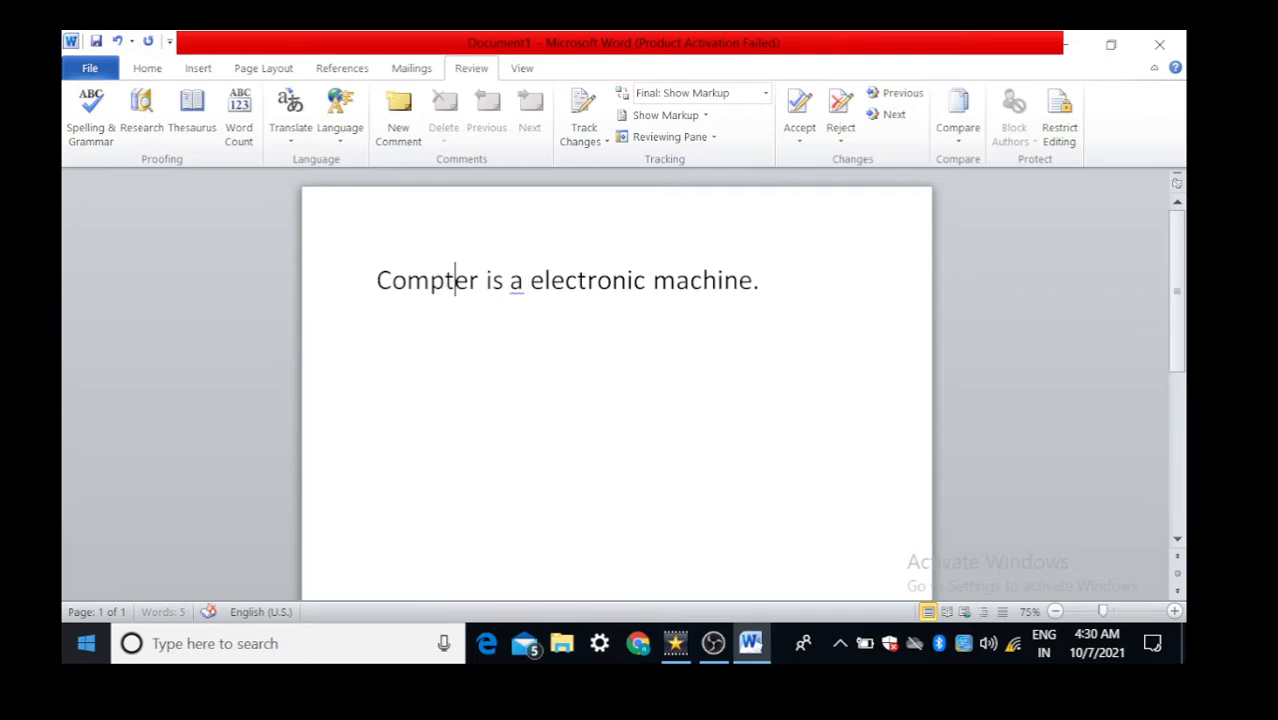
{"action": "key", "text": "Right"}
{"action": "key", "text": "End"}
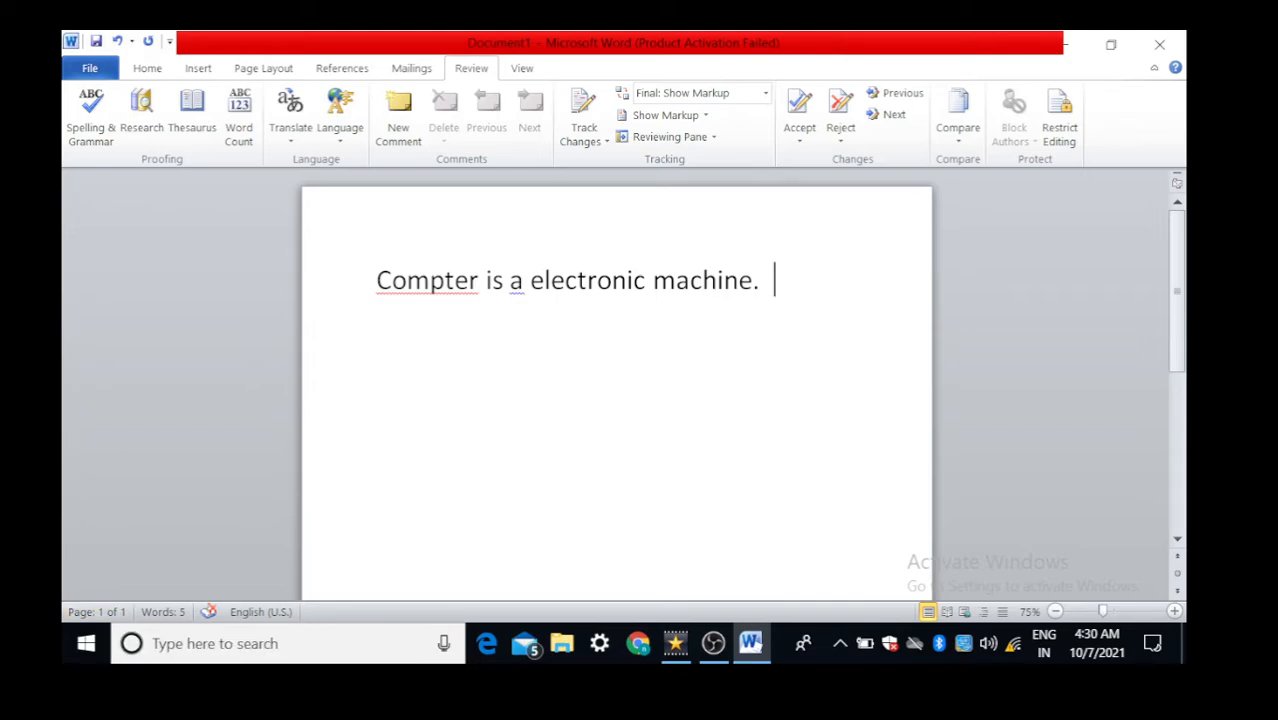
{"action": "left_click", "coordinate": [524, 280]}
{"action": "key", "text": "ctrl+shift+Left"}
{"action": "key", "text": "ctrl+shift+Left"}
{"action": "key", "text": "ctrl+shift+Right"}
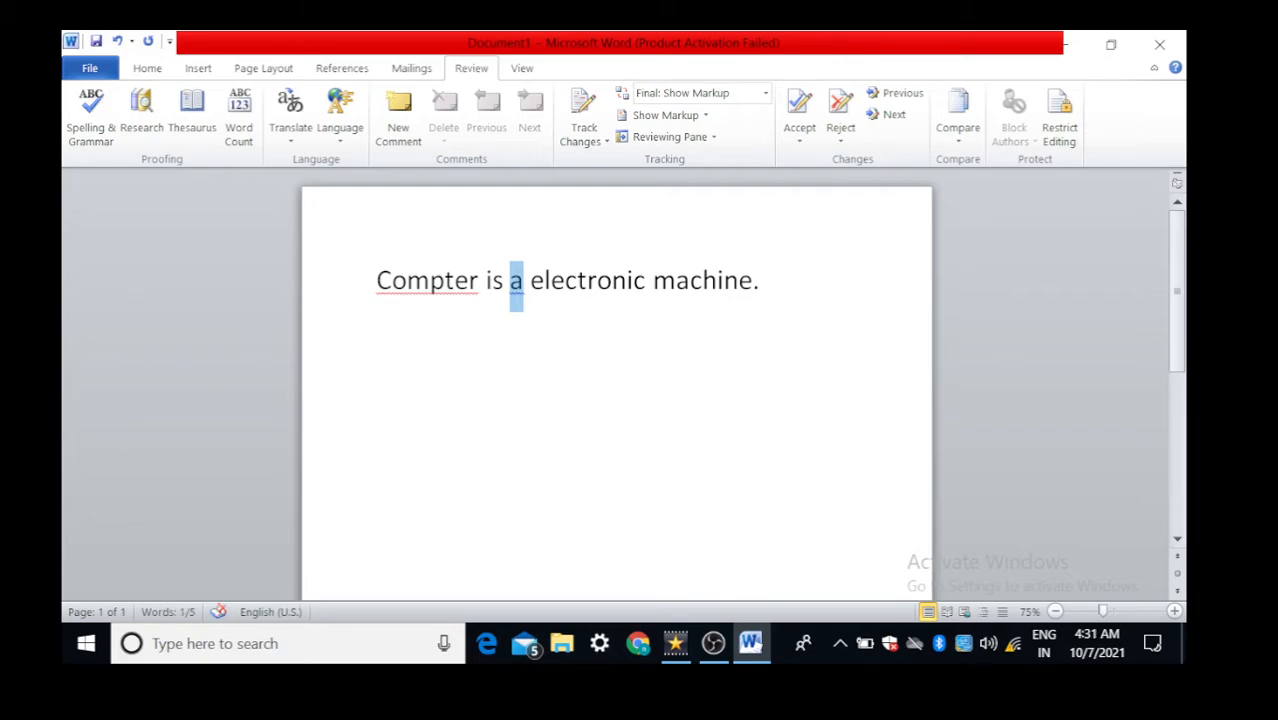
{"action": "key", "text": "shift+End"}
{"action": "triple_click", "coordinate": [432, 285]}
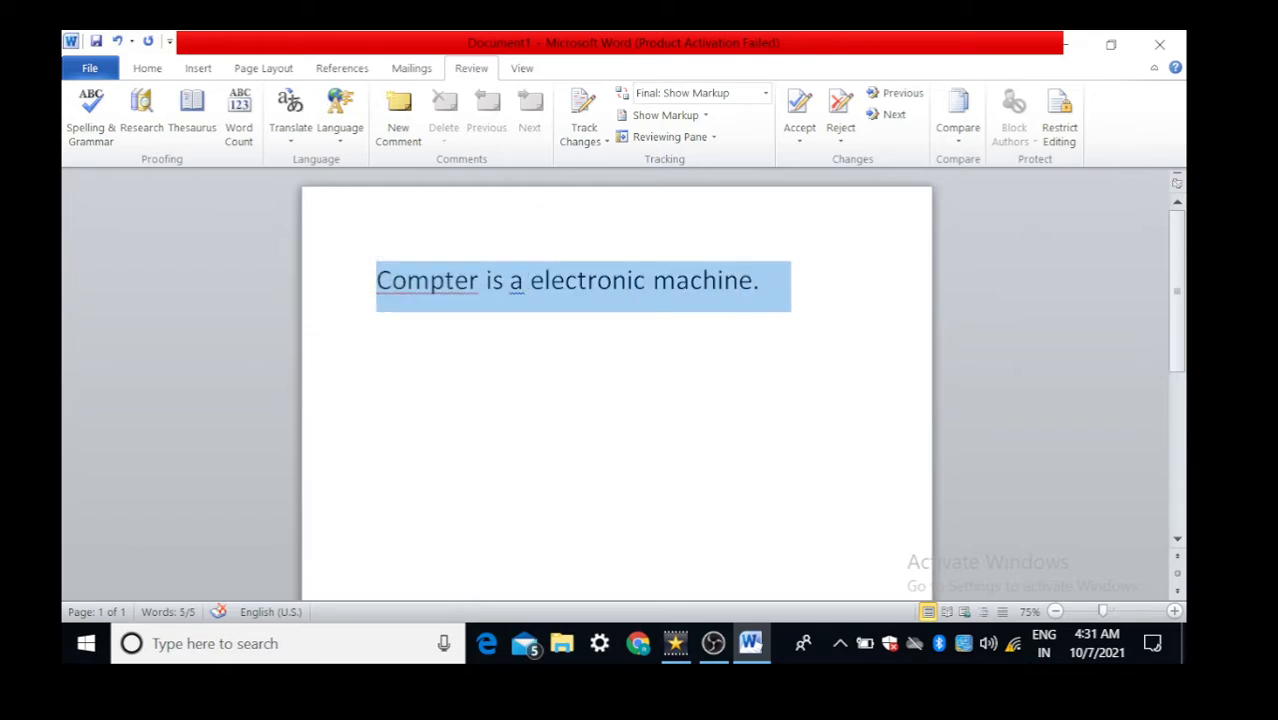
{"action": "left_click", "coordinate": [544, 280]}
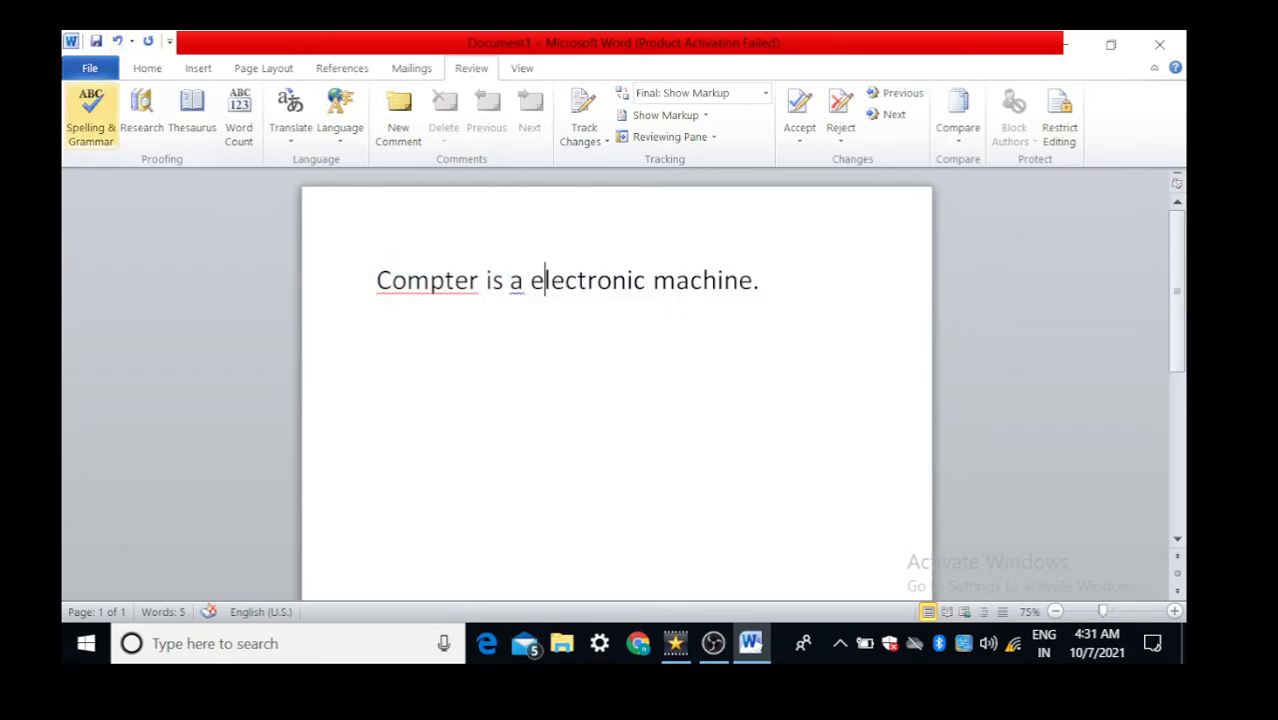
Step: Run the spelling and grammar check and replace "Compter" with the suggestion "Computer"
{"action": "left_click", "coordinate": [90, 112]}
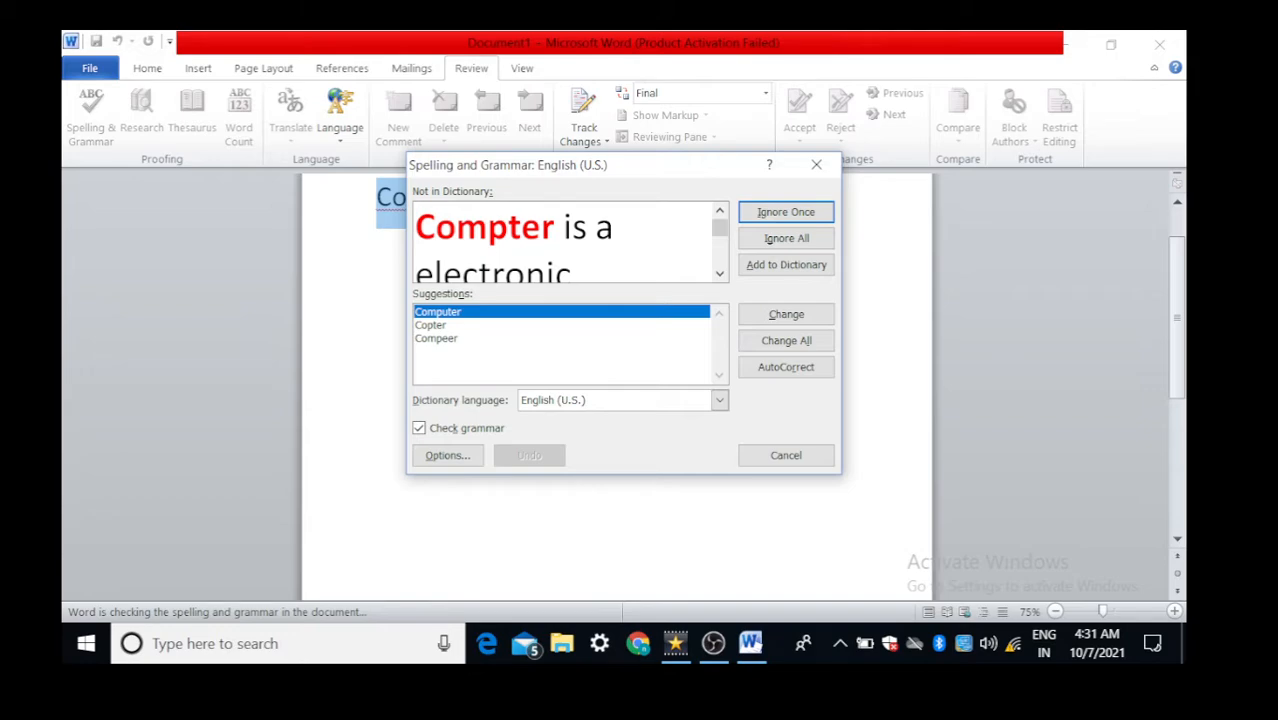
{"action": "left_click", "coordinate": [438, 312]}
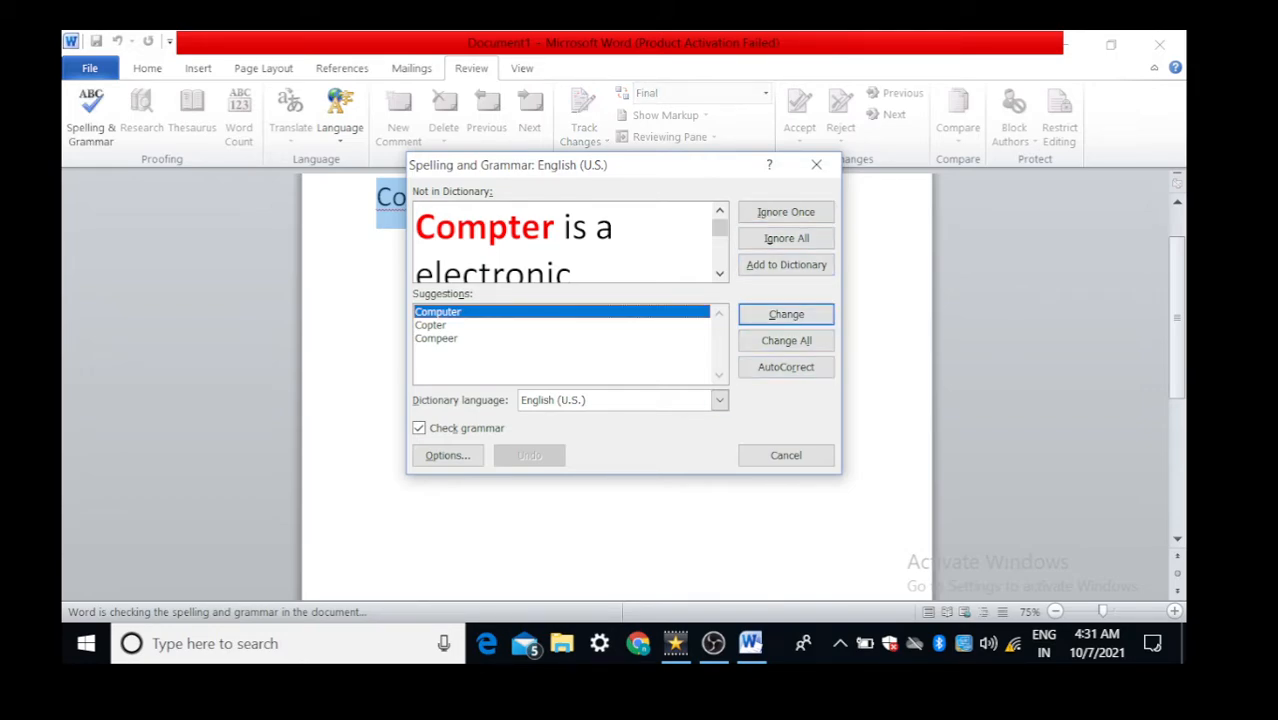
{"action": "left_click", "coordinate": [786, 314]}
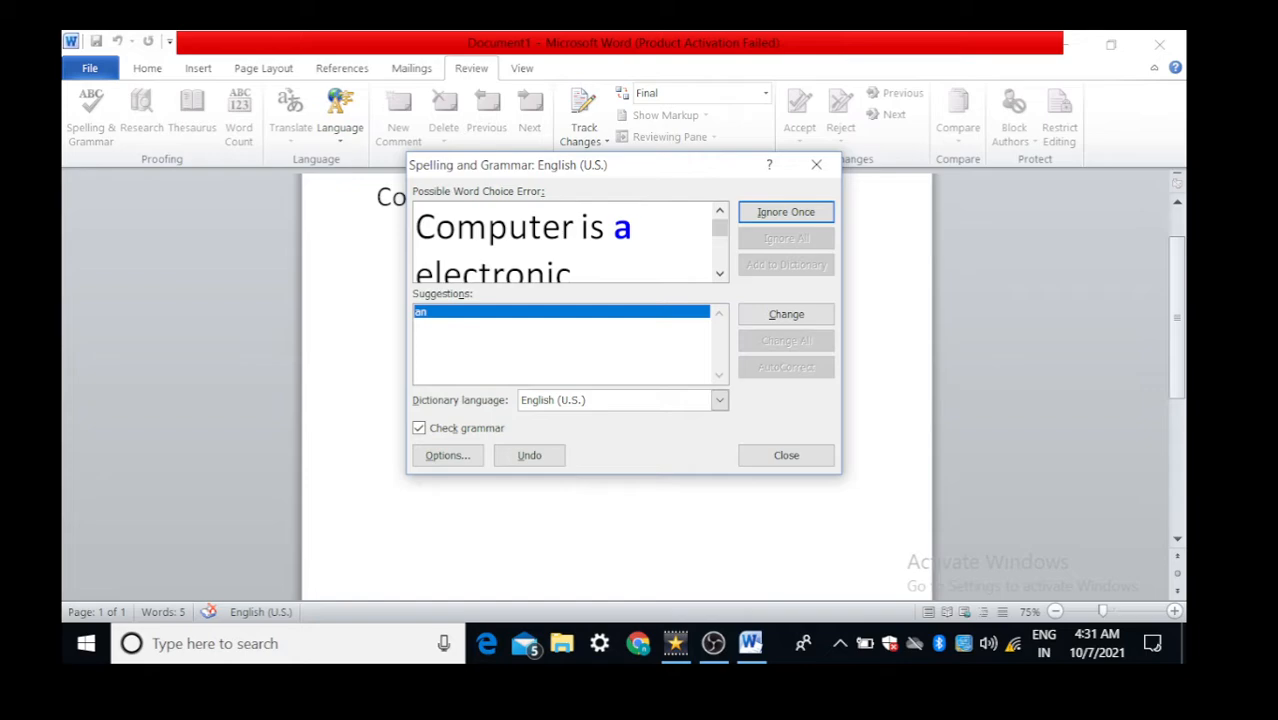
Step: Close the spelling and grammar check and delete the article "a" before "electronic" in the document
{"action": "key", "text": "BackSpace"}
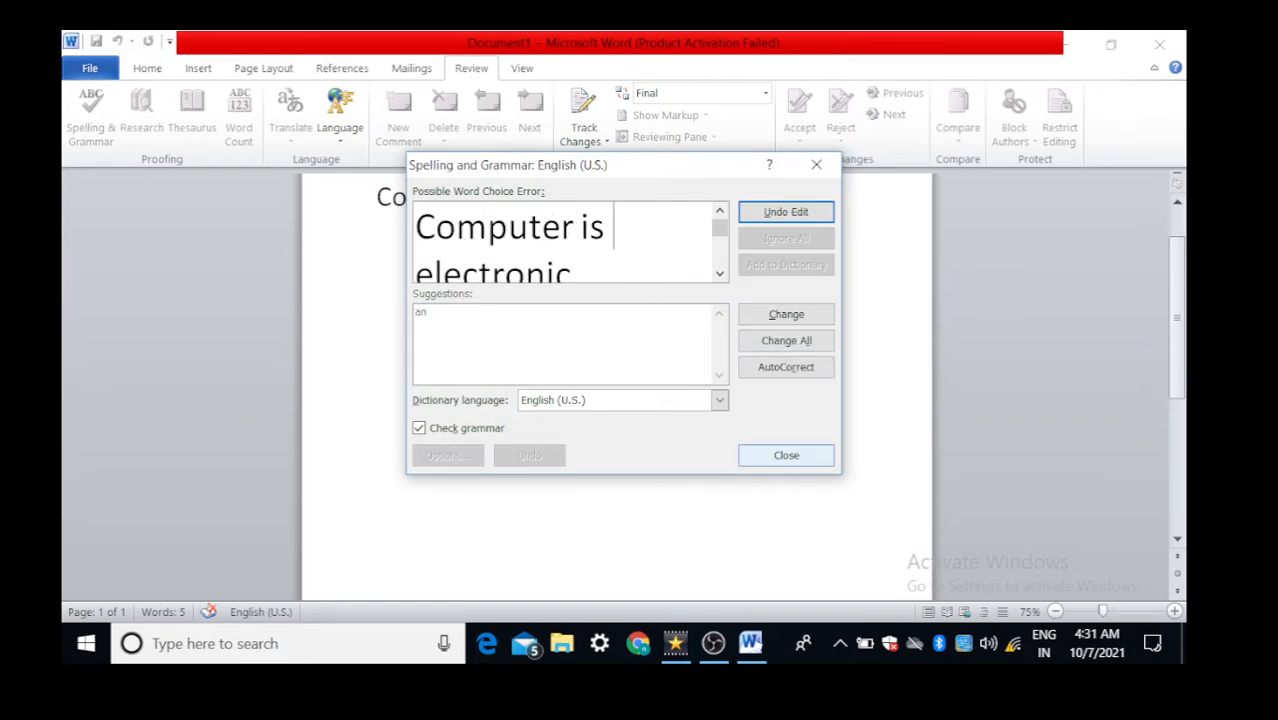
{"action": "left_click", "coordinate": [786, 455]}
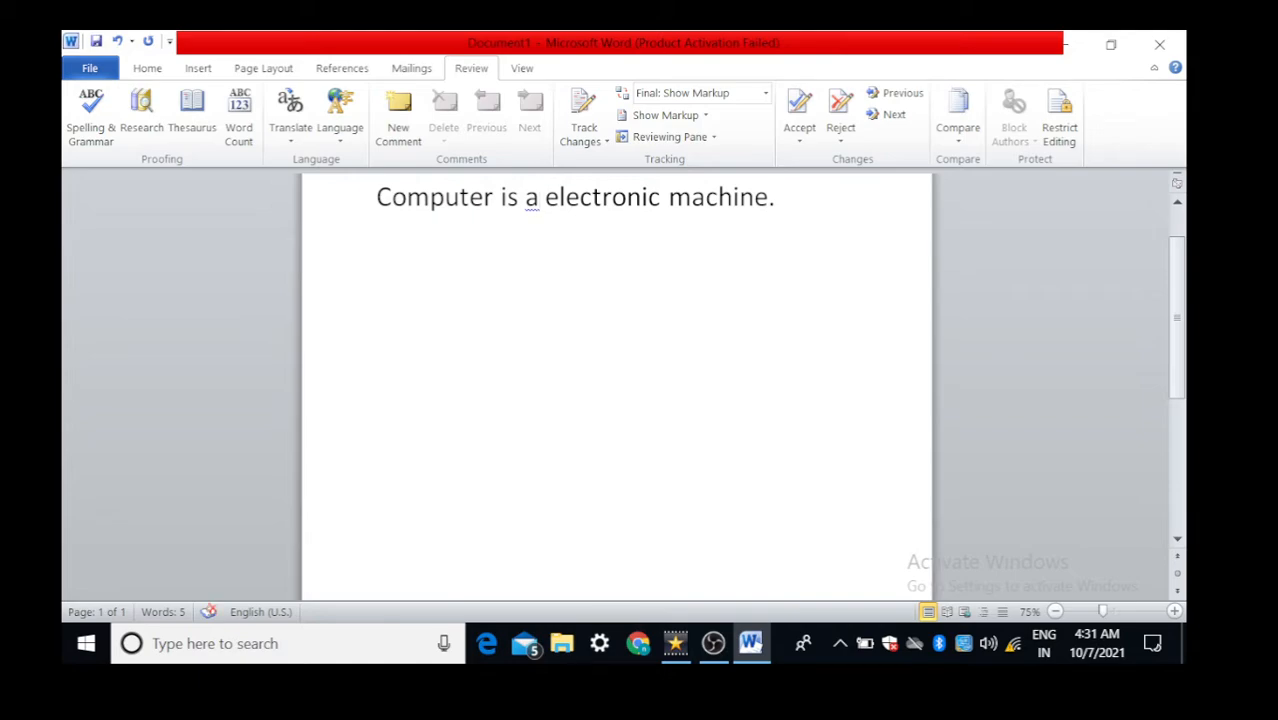
{"action": "left_click", "coordinate": [539, 197]}
{"action": "key", "text": "BackSpace"}
{"action": "left_click", "coordinate": [775, 197]}
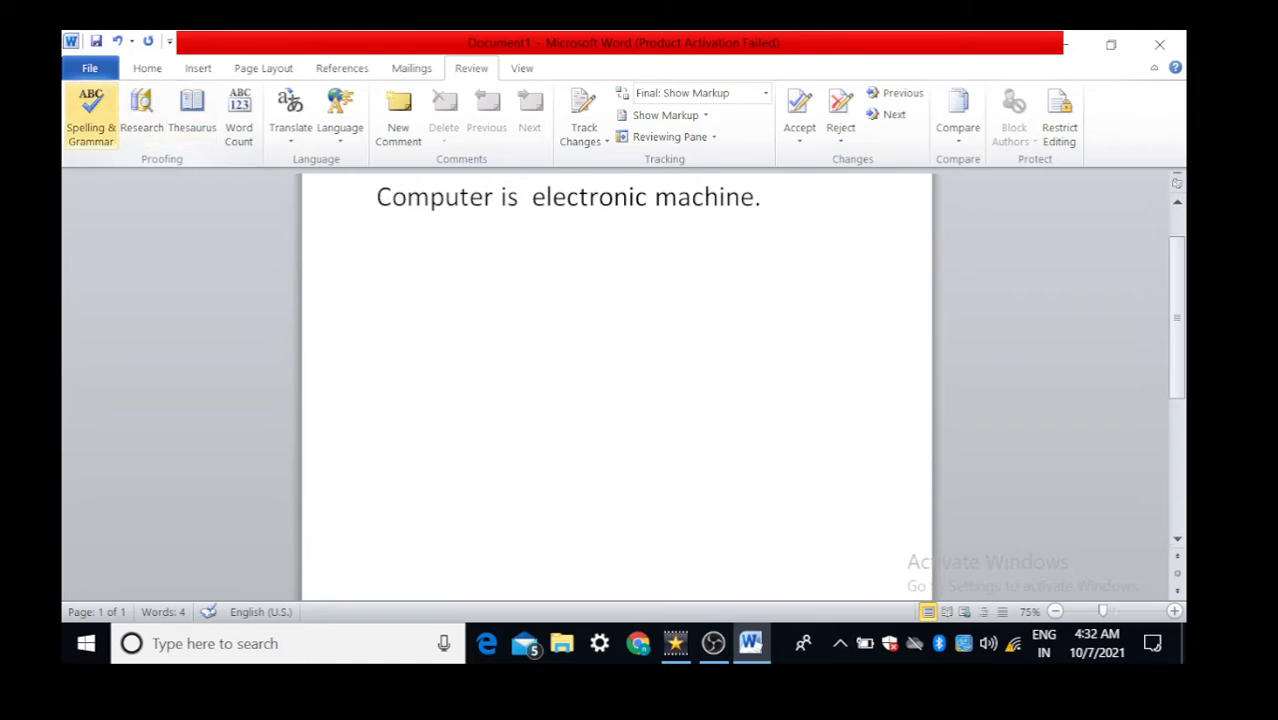
Step: Rerun the spelling and grammar check, examine the flagged sentence and its suggestion, and close the check without applying a change
{"action": "left_click", "coordinate": [91, 115]}
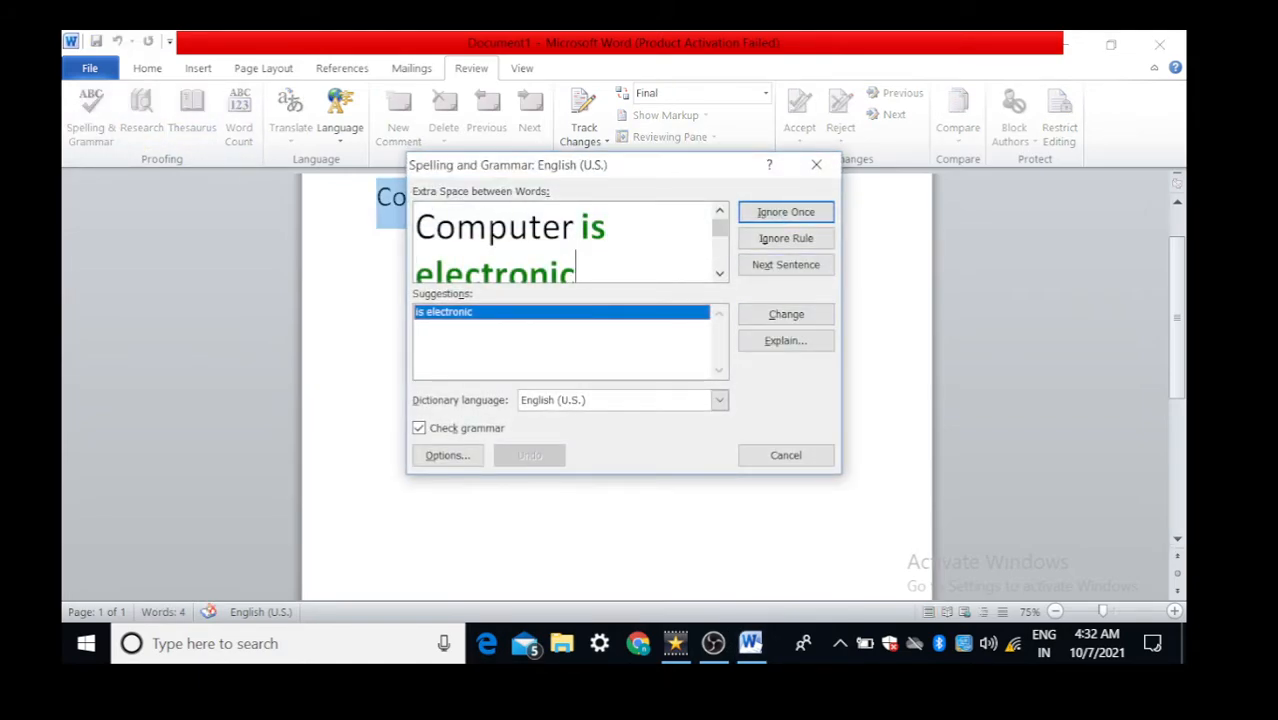
{"action": "scroll", "coordinate": [719, 228], "scroll_direction": "down", "scroll_amount": 1}
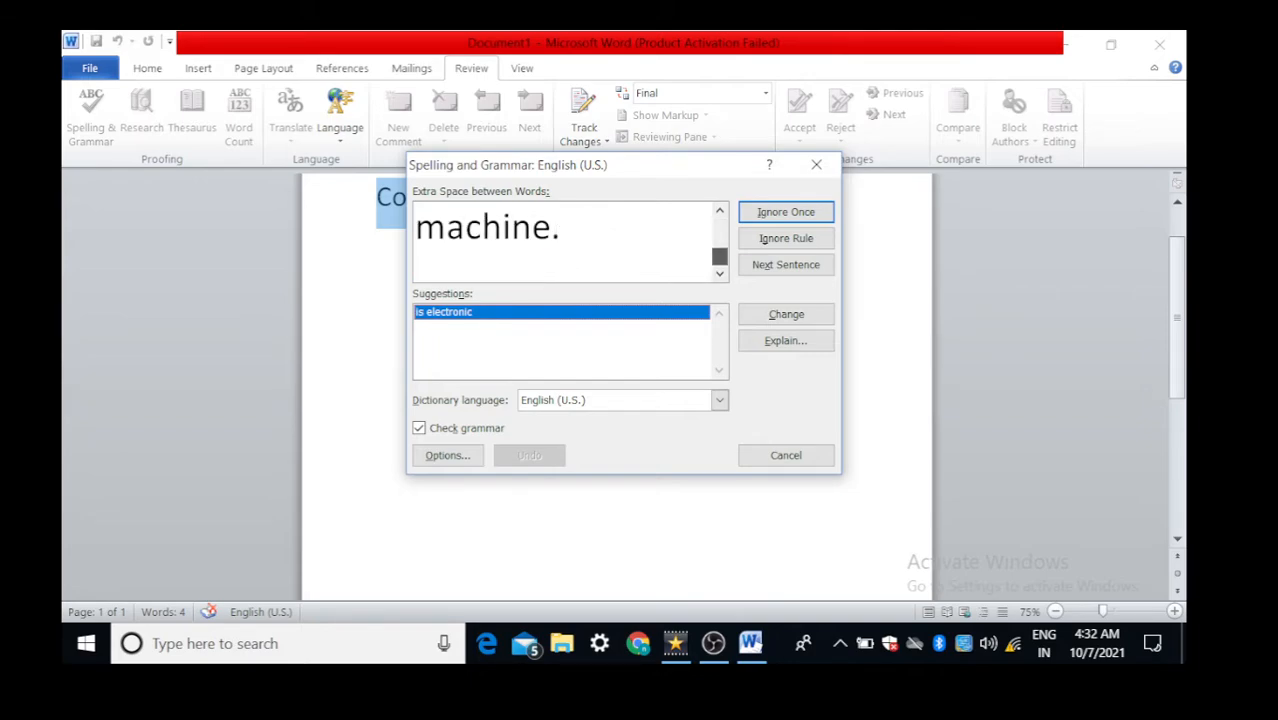
{"action": "scroll", "coordinate": [719, 228], "scroll_direction": "up", "scroll_amount": 1}
{"action": "scroll", "coordinate": [565, 242], "scroll_direction": "down", "scroll_amount": 1}
{"action": "scroll", "coordinate": [565, 242], "scroll_direction": "up", "scroll_amount": 1}
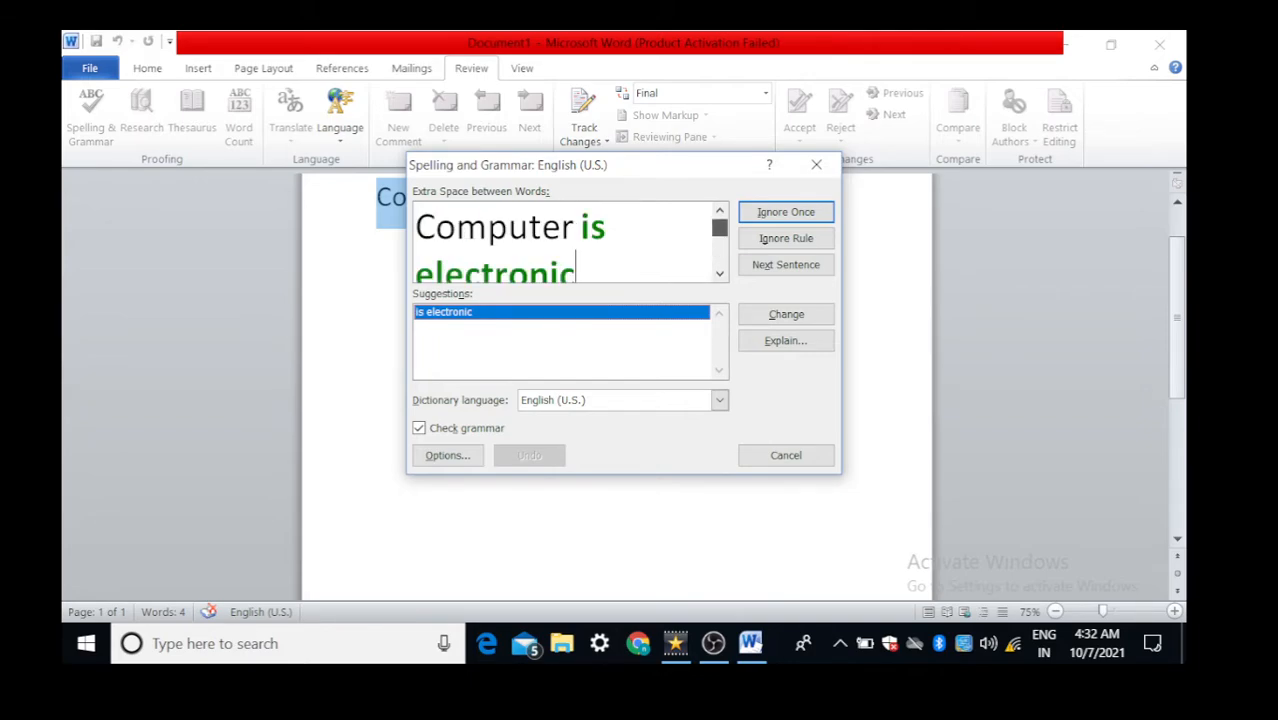
{"action": "scroll", "coordinate": [565, 242], "scroll_direction": "down", "scroll_amount": 1}
{"action": "scroll", "coordinate": [565, 242], "scroll_direction": "up", "scroll_amount": 1}
{"action": "left_click_drag", "start_coordinate": [575, 230], "coordinate": [414, 230]}
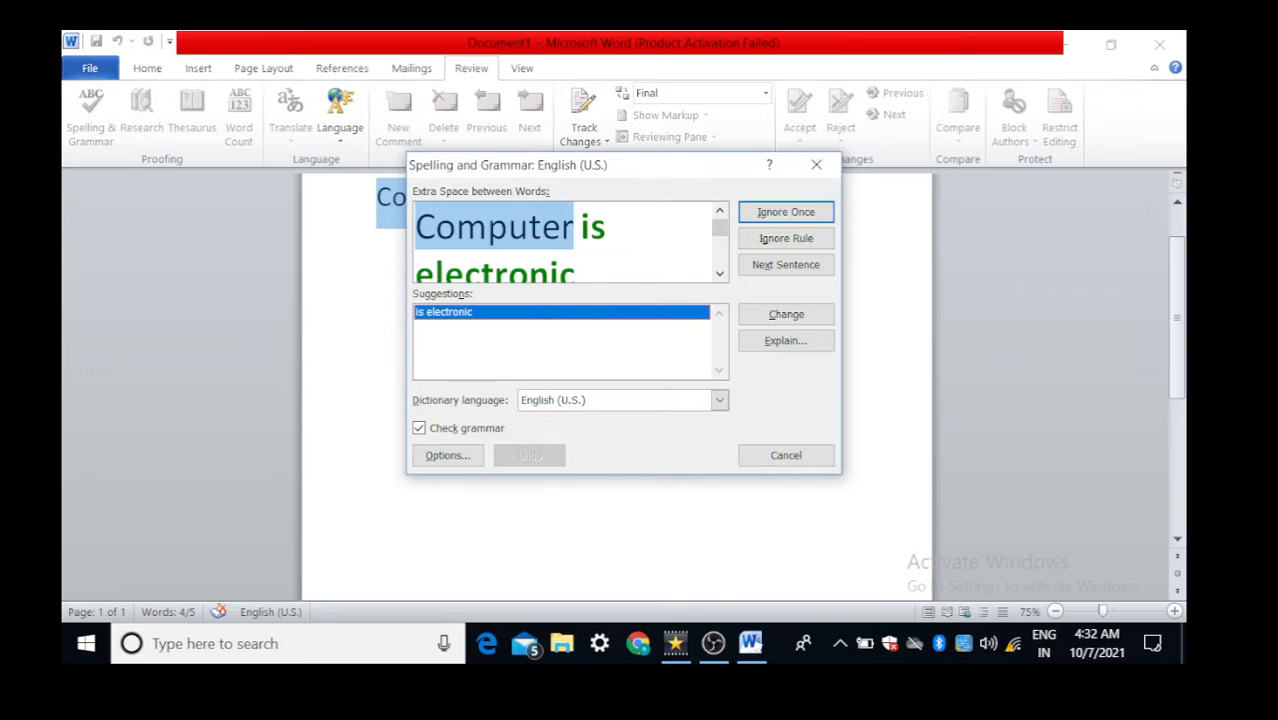
{"action": "left_click", "coordinate": [613, 227]}
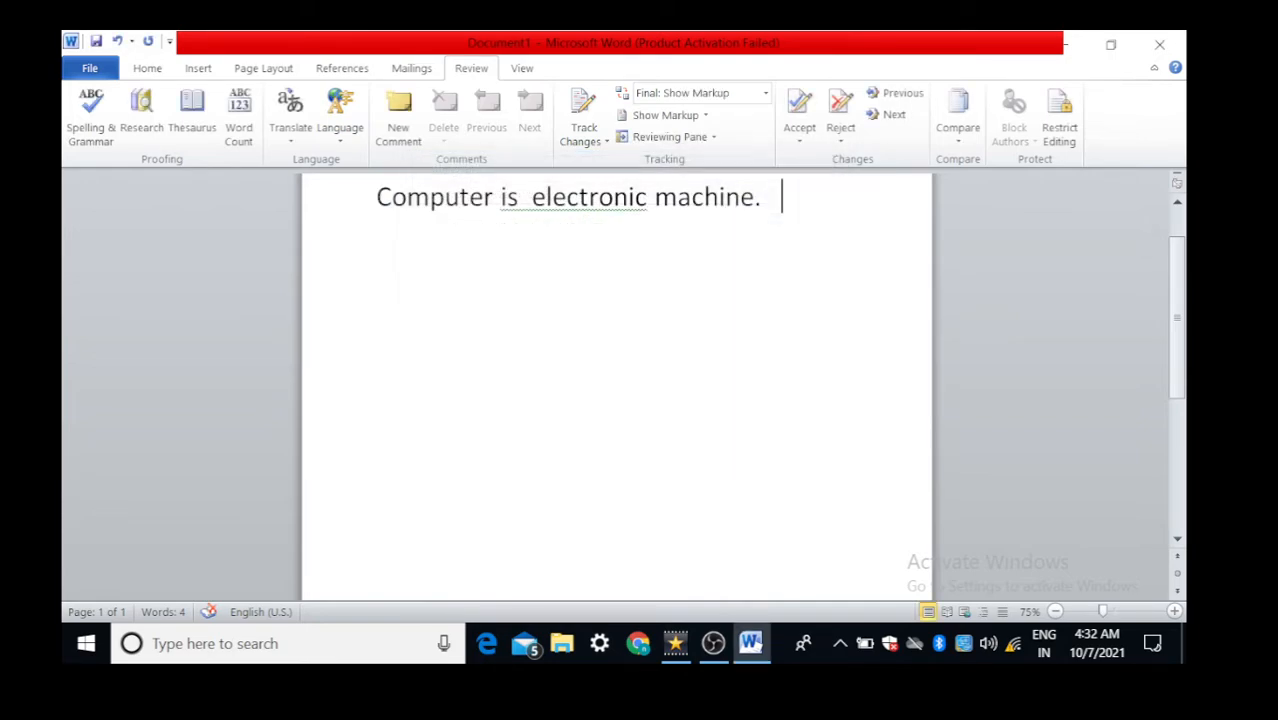
{"action": "left_click", "coordinate": [817, 164]}
Step: Enter a person's first name on its own line below the sample sentence, followed by a new empty line
{"action": "type", "text": "jaya"}
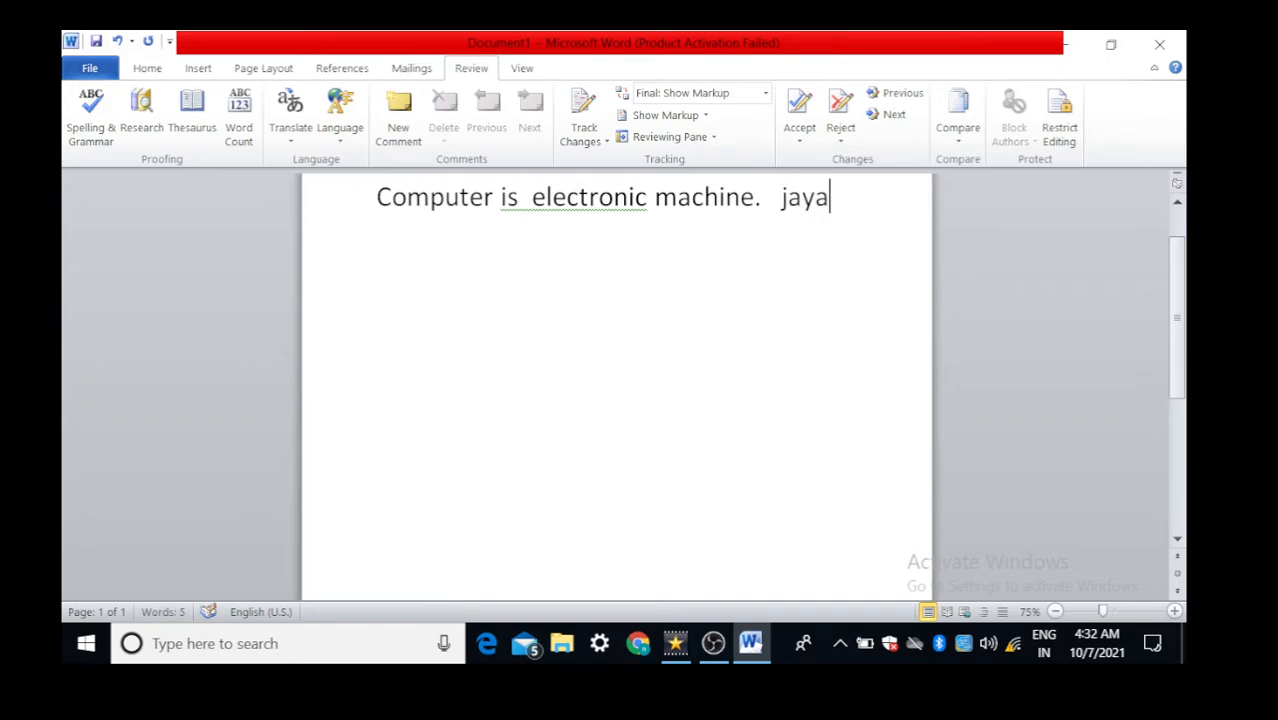
{"action": "key", "text": "Return"}
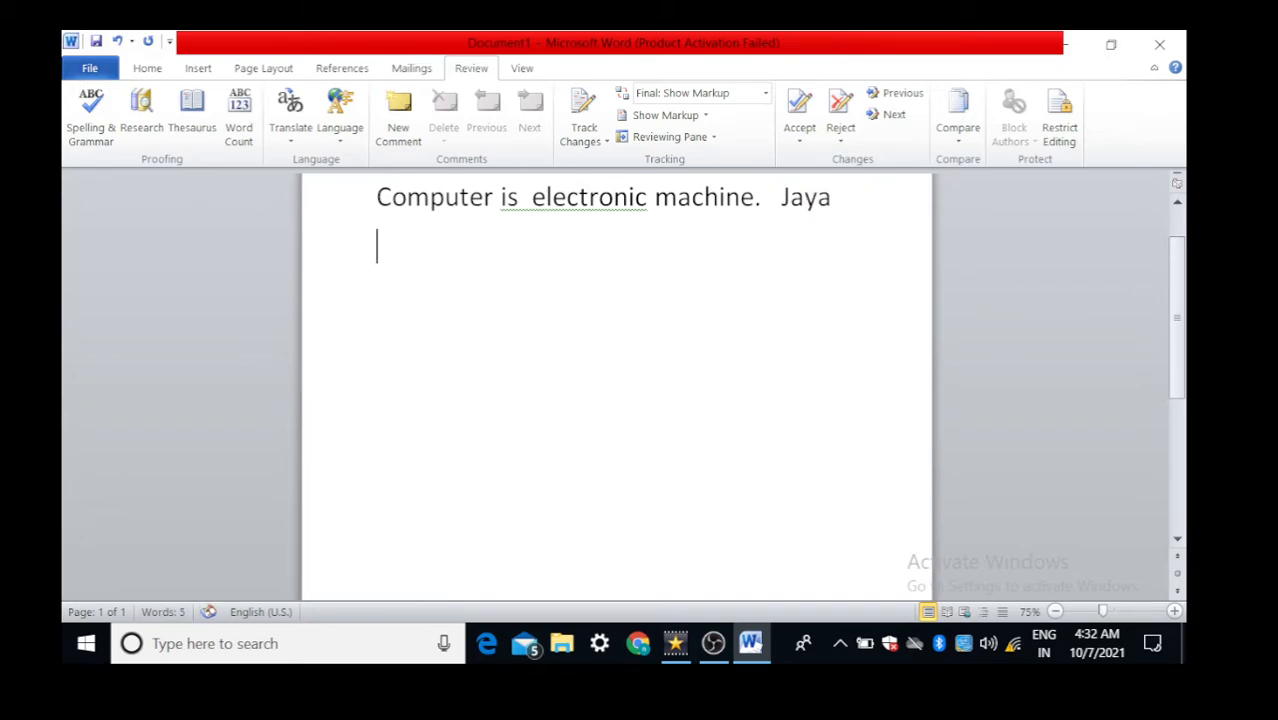
{"action": "key", "text": "BackSpace"}
{"action": "type", "text": "l"}
{"action": "key", "text": "BackSpace"}
{"action": "type", "text": "pl"}
{"action": "key", "text": "BackSpace"}
{"action": "type", "text": "al"}
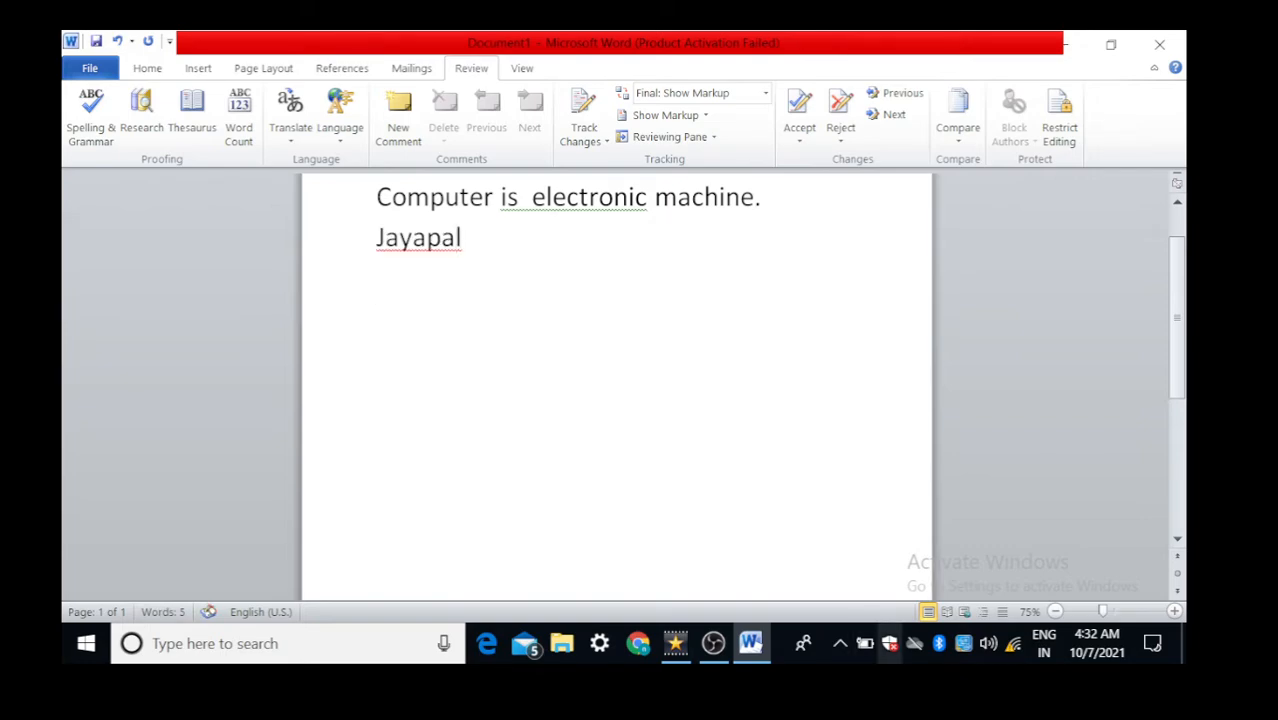
{"action": "key", "text": "Return"}
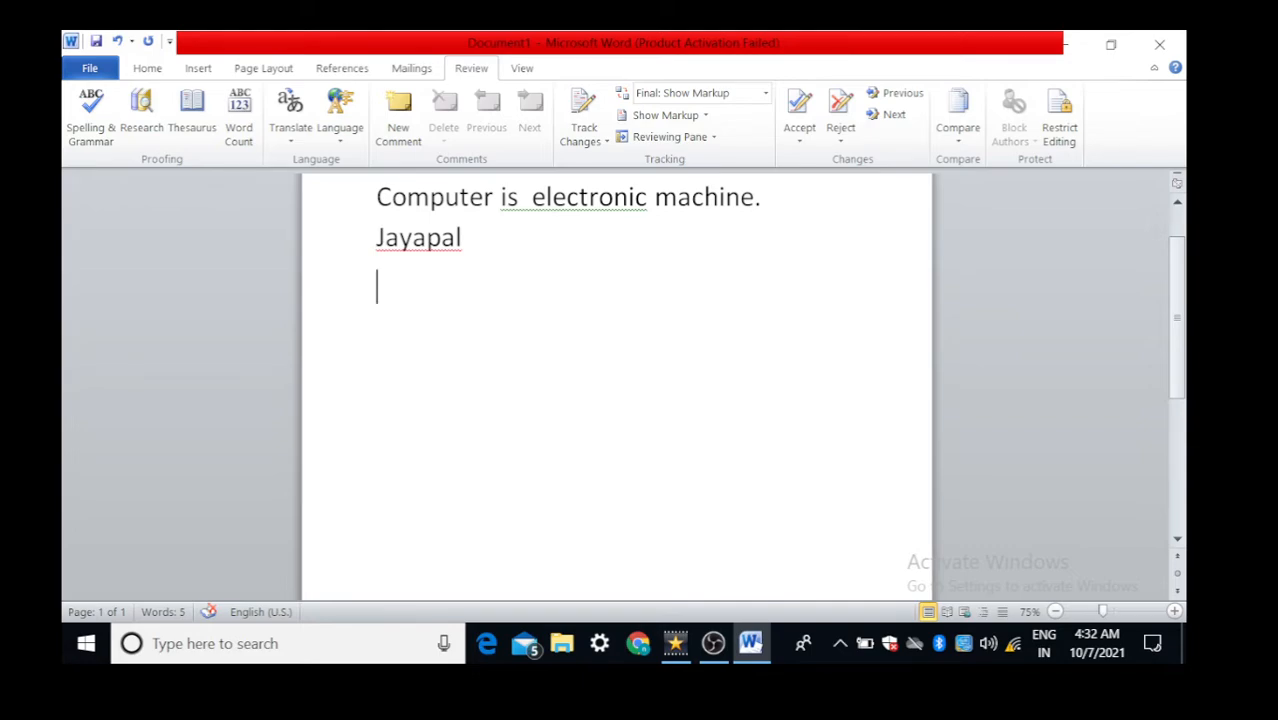
Step: Run the spelling and grammar check on the name below the sentence and add it to the dictionary
{"action": "left_click", "coordinate": [412, 237]}
{"action": "right_click", "coordinate": [466, 237]}
{"action": "left_click", "coordinate": [519, 456]}
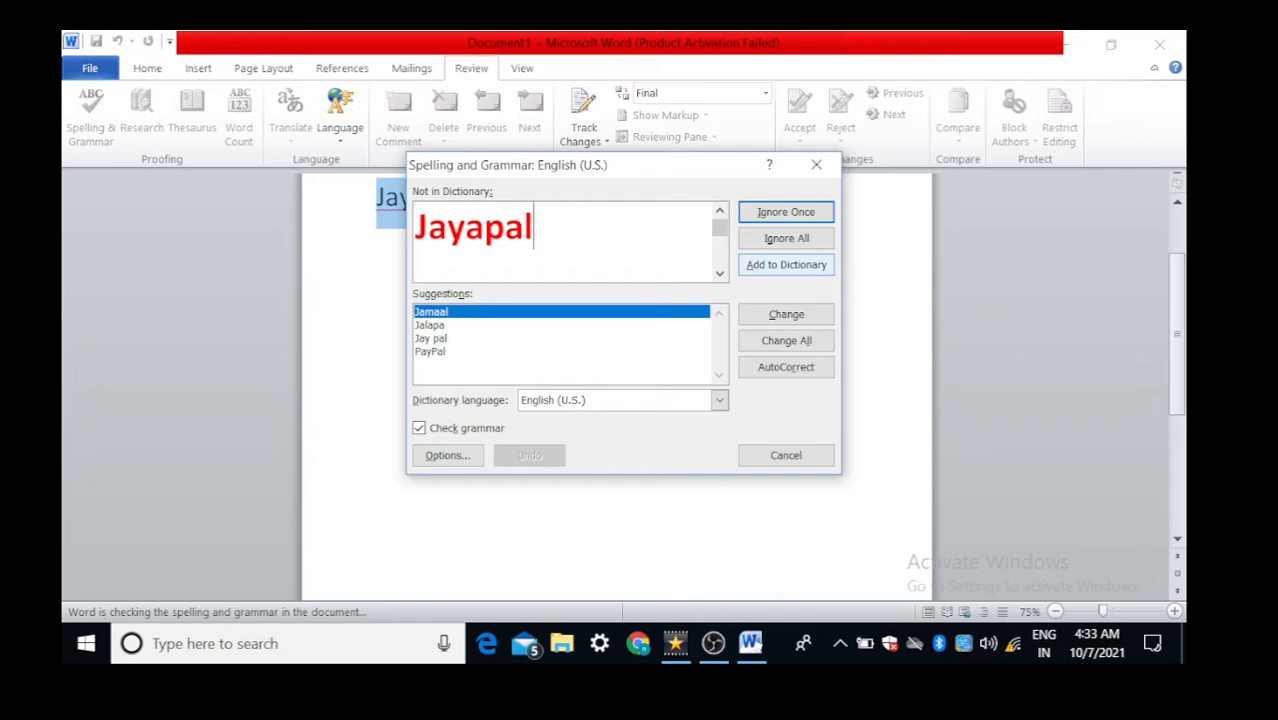
{"action": "key", "text": "Tab"}
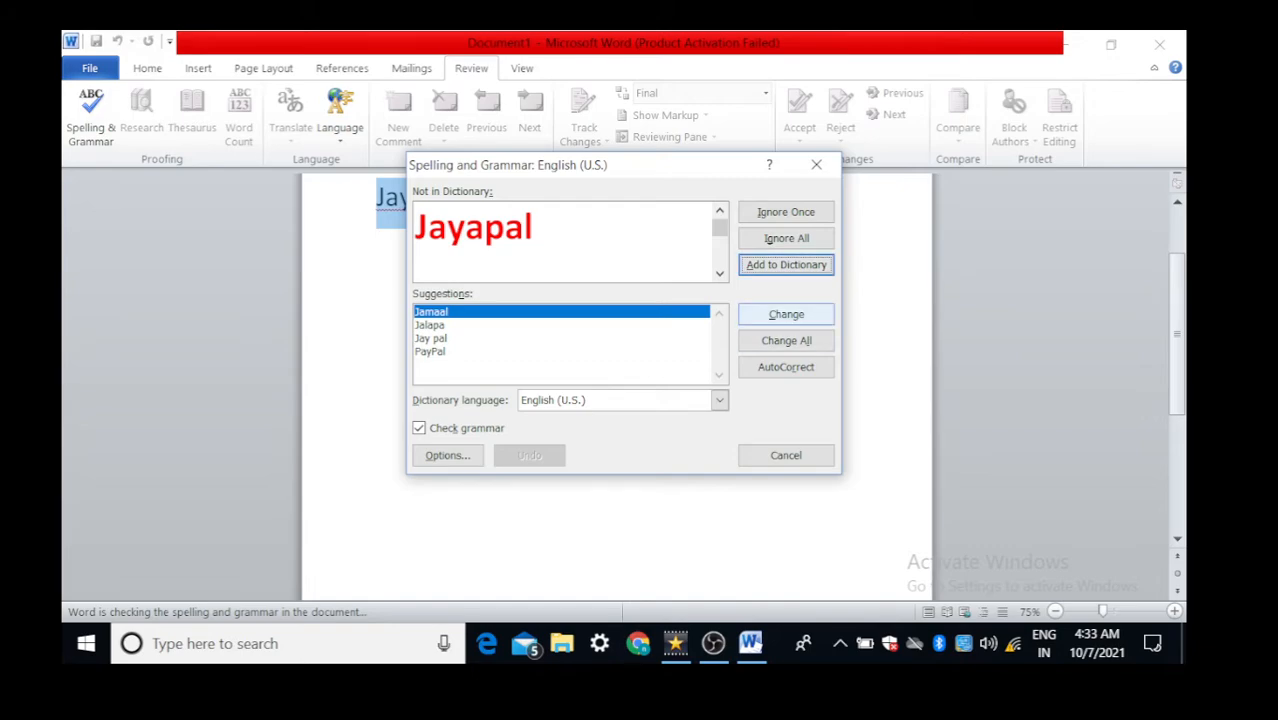
{"action": "key", "text": "Return"}
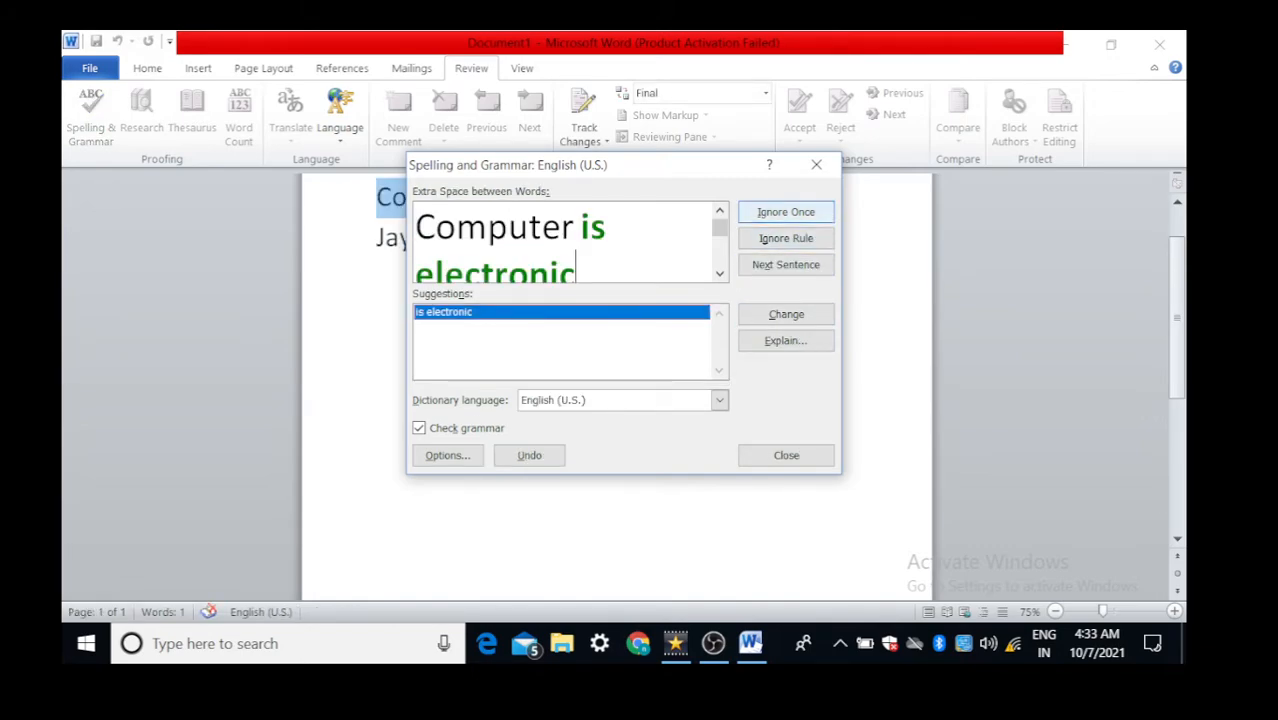
Step: Ignore the extra-space flag on "is electronic" once, finish the check, and return to the empty line below the name
{"action": "key", "text": "Return"}
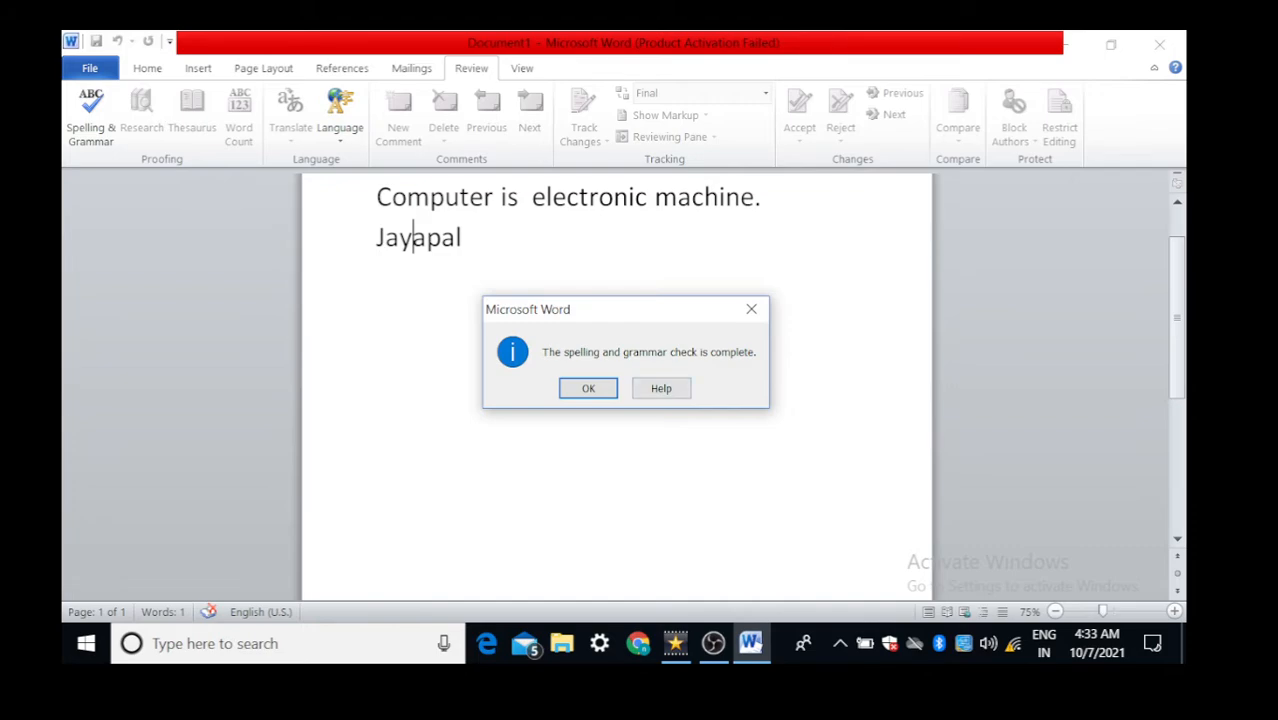
{"action": "key", "text": "Return"}
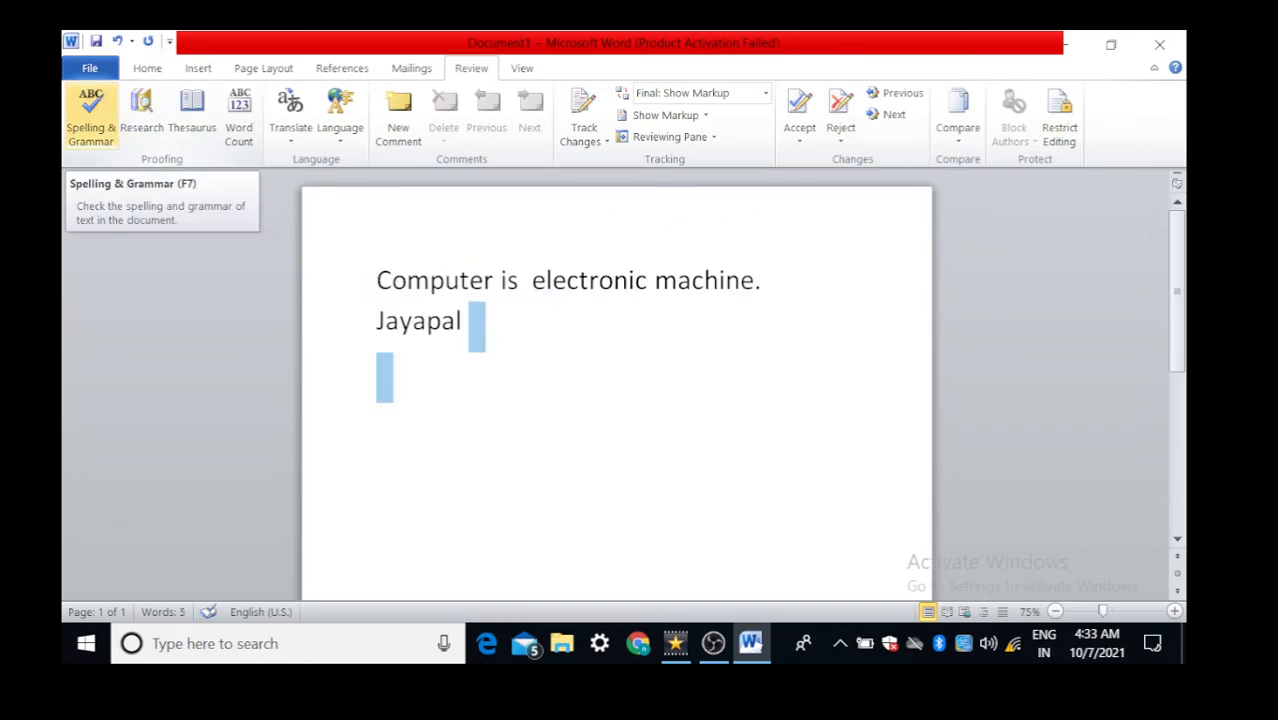
{"action": "left_click", "coordinate": [380, 370]}
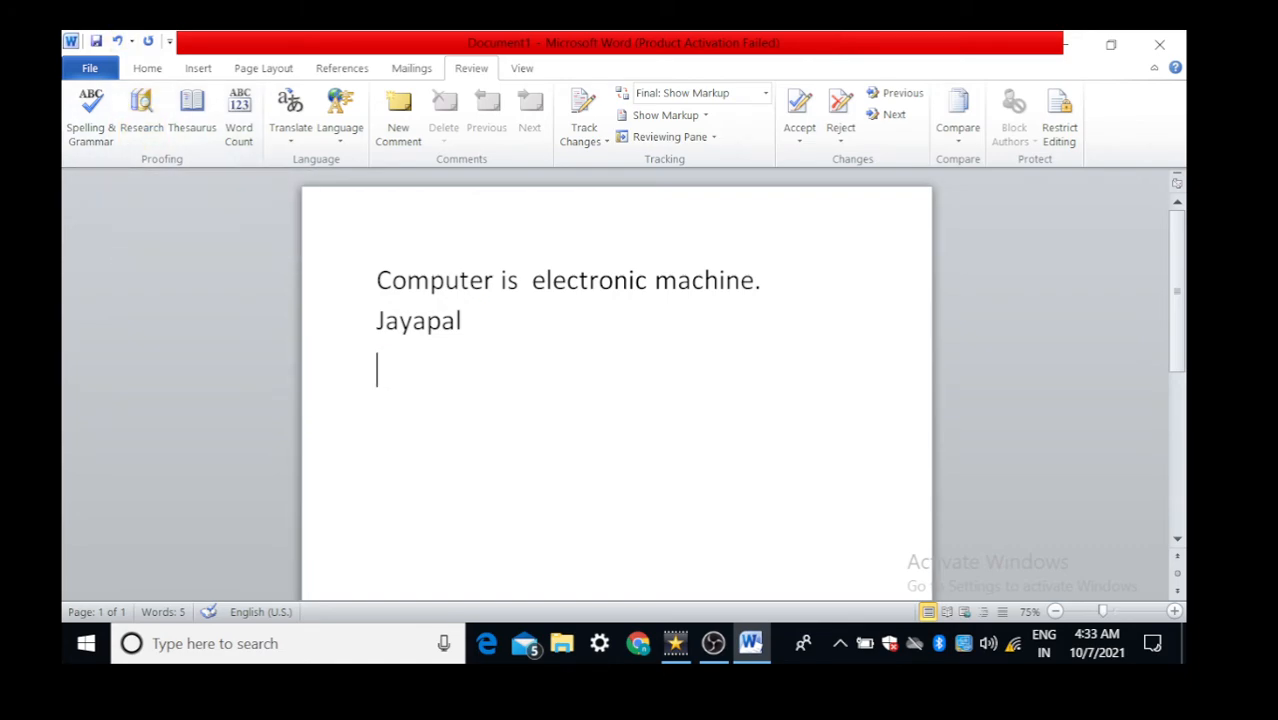
Step: Open Research for the word "Computer", then undock the pane over the document and widen it
{"action": "left_click_drag", "start_coordinate": [493, 280], "coordinate": [376, 280]}
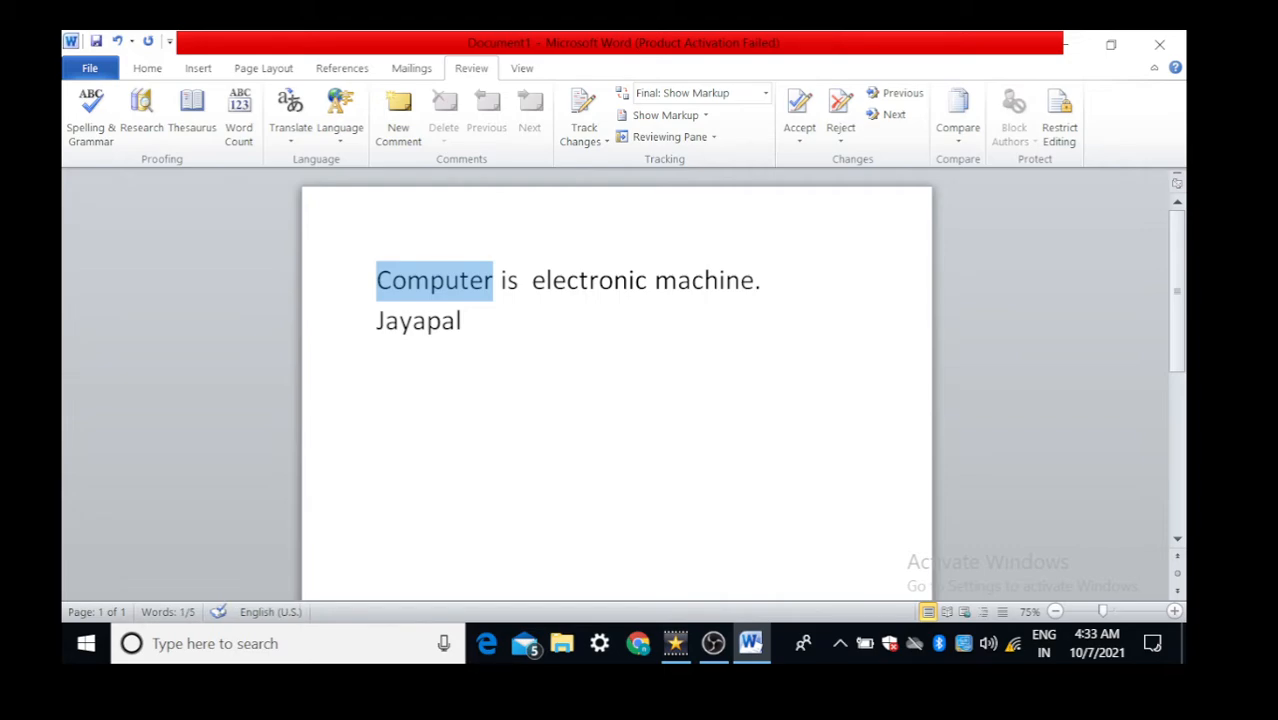
{"action": "left_click", "coordinate": [141, 115]}
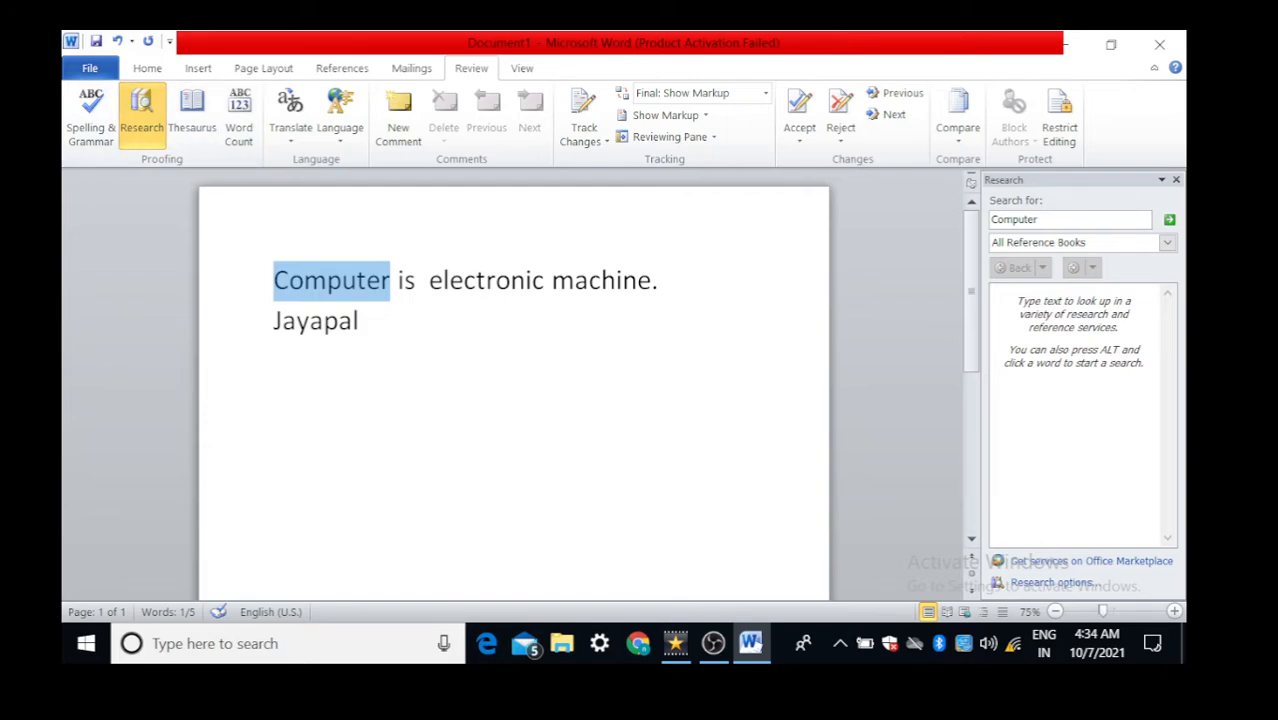
{"action": "left_click_drag", "start_coordinate": [1050, 179], "coordinate": [677, 177]}
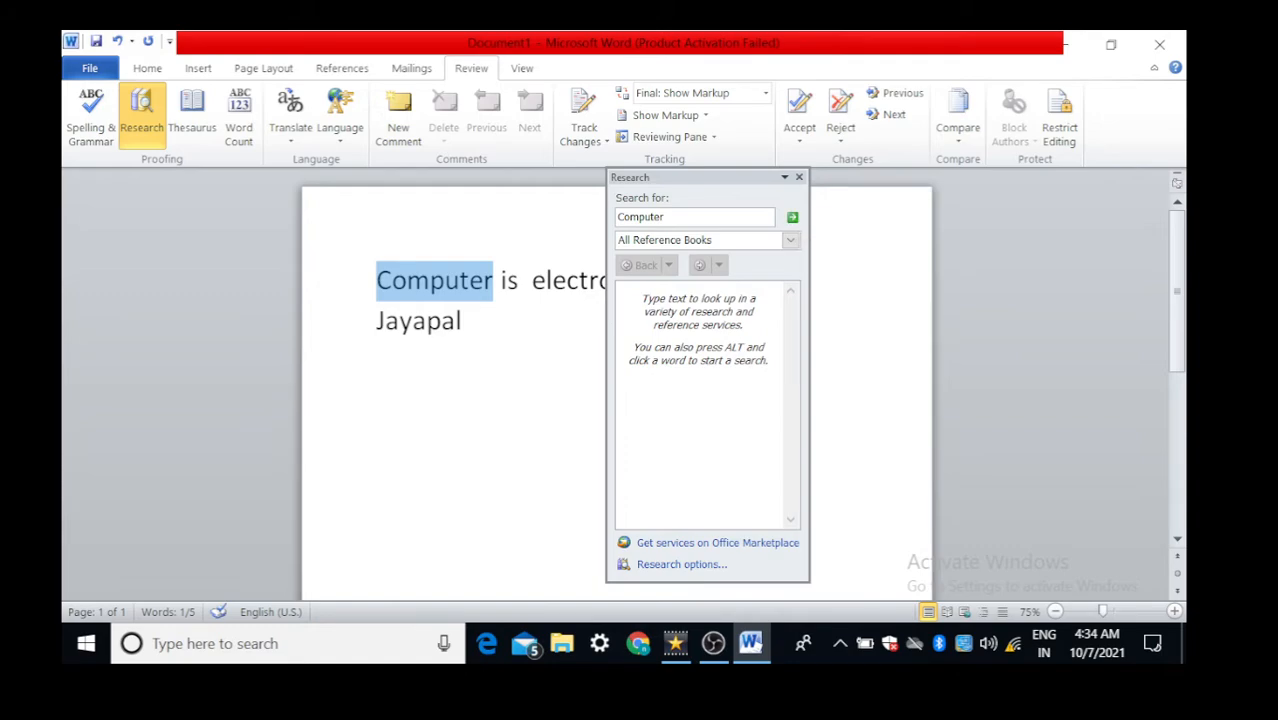
{"action": "left_click_drag", "start_coordinate": [809, 380], "coordinate": [940, 380]}
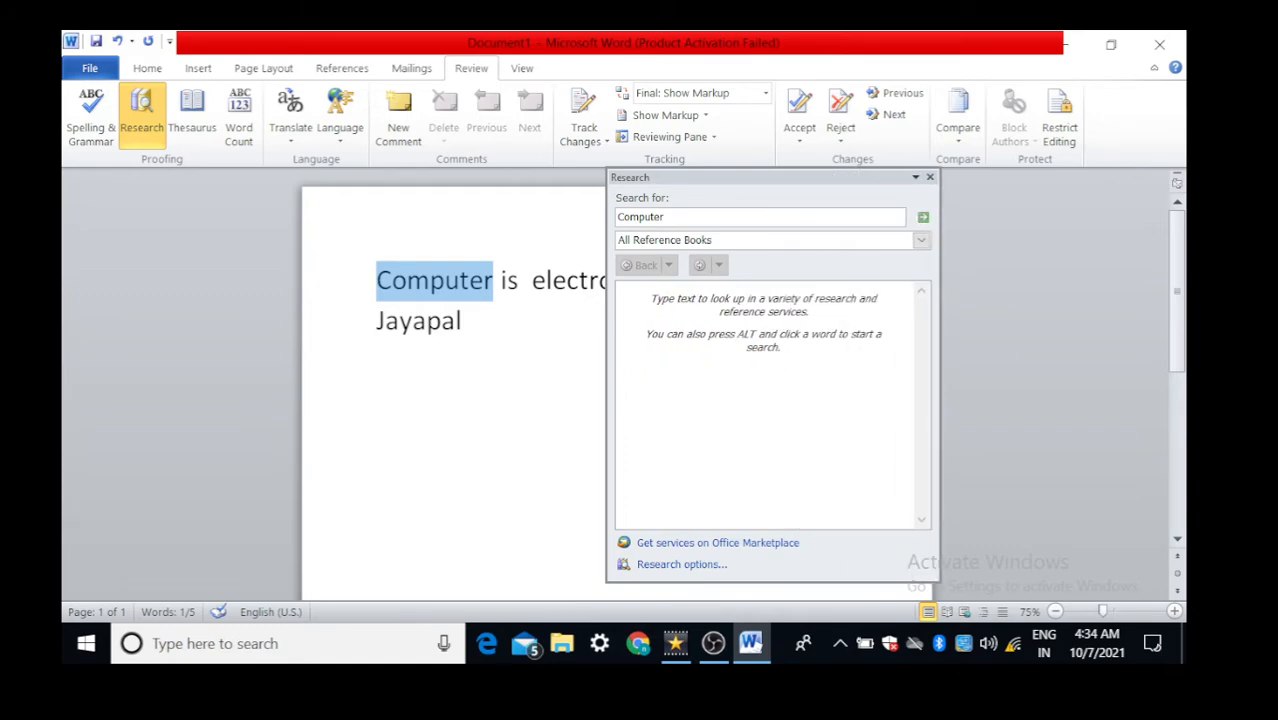
Step: Look up "Computer" in All Reference Books, review the listed synonyms, and close the research results
{"action": "left_click", "coordinate": [923, 217]}
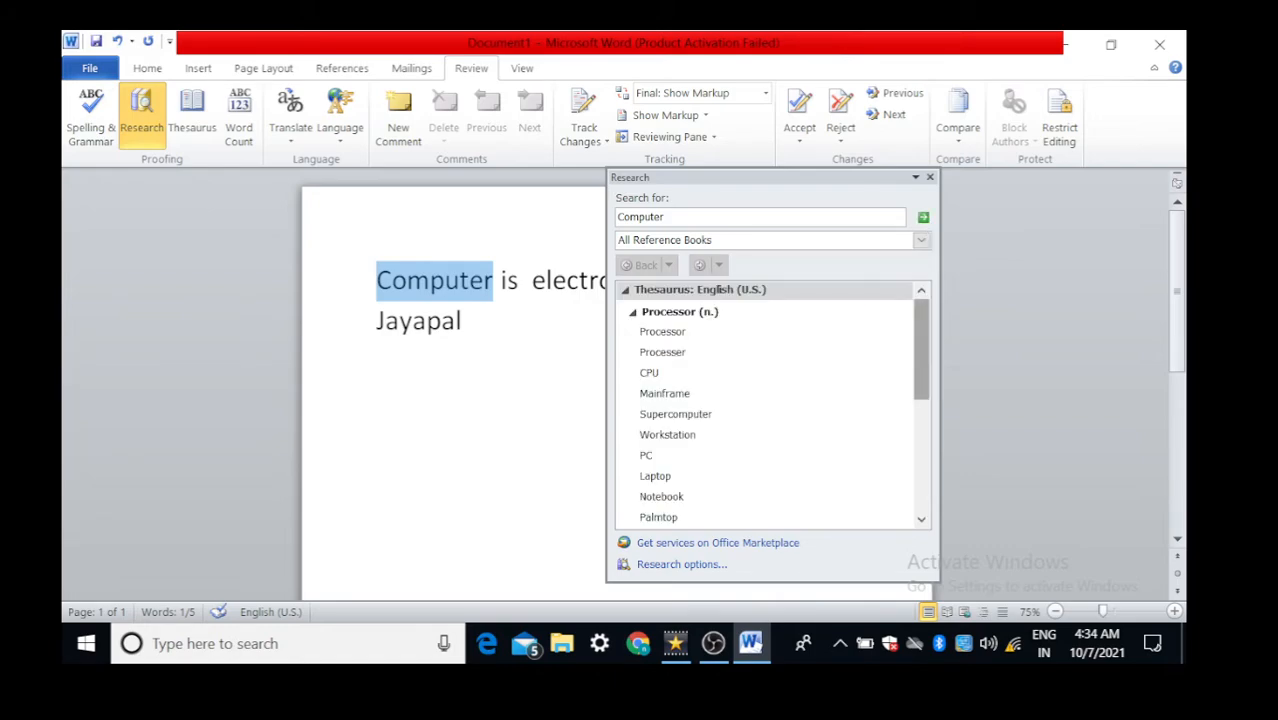
{"action": "scroll", "coordinate": [770, 410], "scroll_direction": "down", "scroll_amount": 5}
{"action": "scroll", "coordinate": [770, 400], "scroll_direction": "up", "scroll_amount": 5}
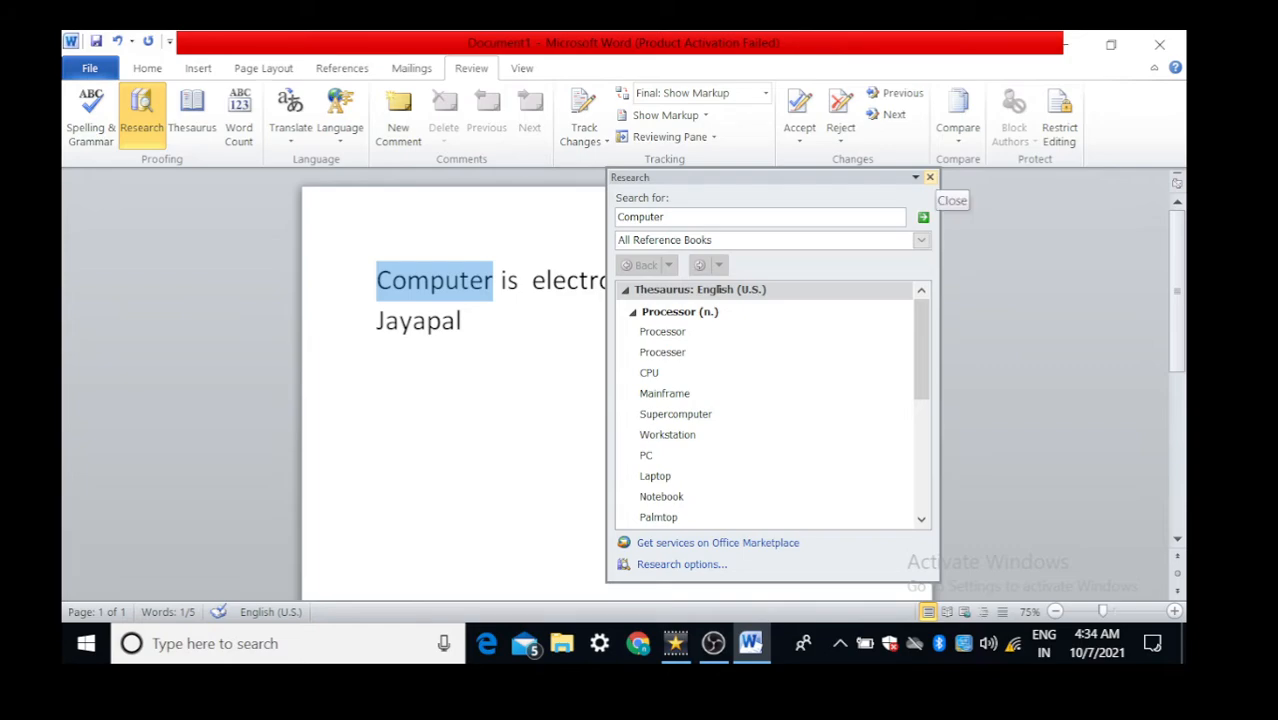
{"action": "left_click", "coordinate": [930, 178]}
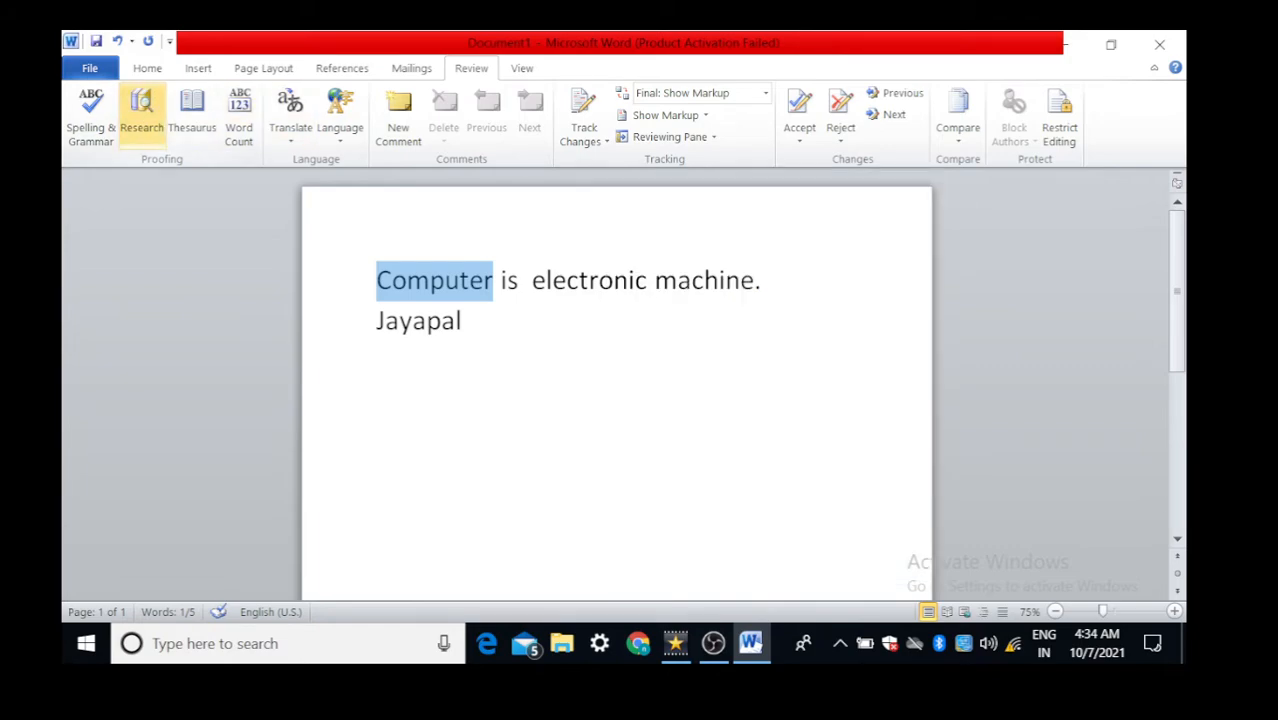
Step: Look up the word "electronic" from the sentence in the Thesaurus, review its synonyms, and close the results
{"action": "left_click_drag", "start_coordinate": [566, 280], "coordinate": [468, 322]}
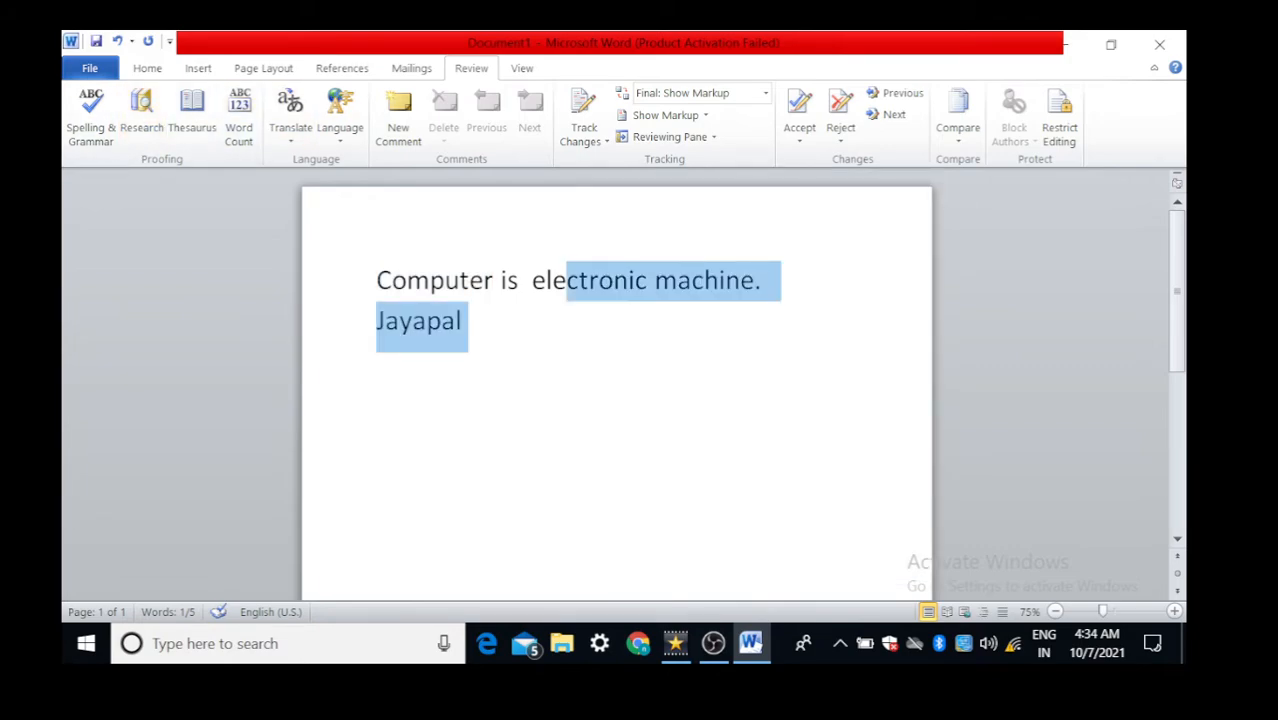
{"action": "left_click_drag", "start_coordinate": [532, 280], "coordinate": [647, 280]}
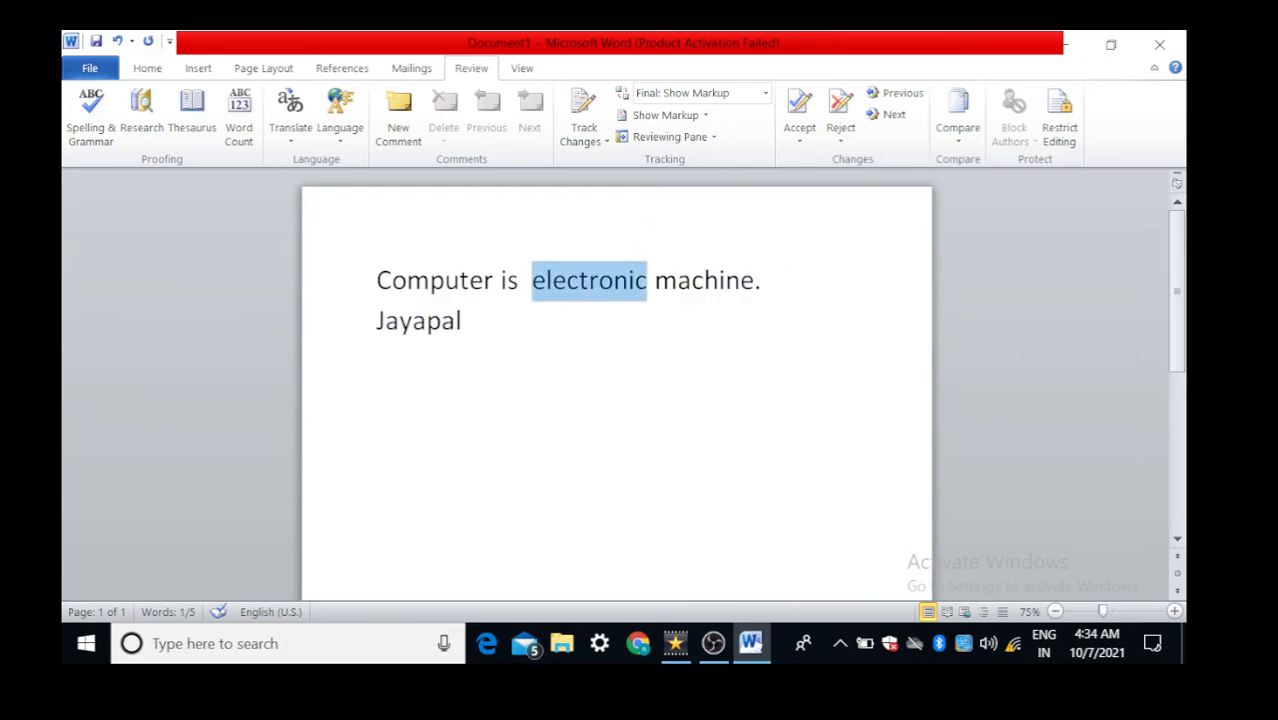
{"action": "left_click", "coordinate": [192, 115]}
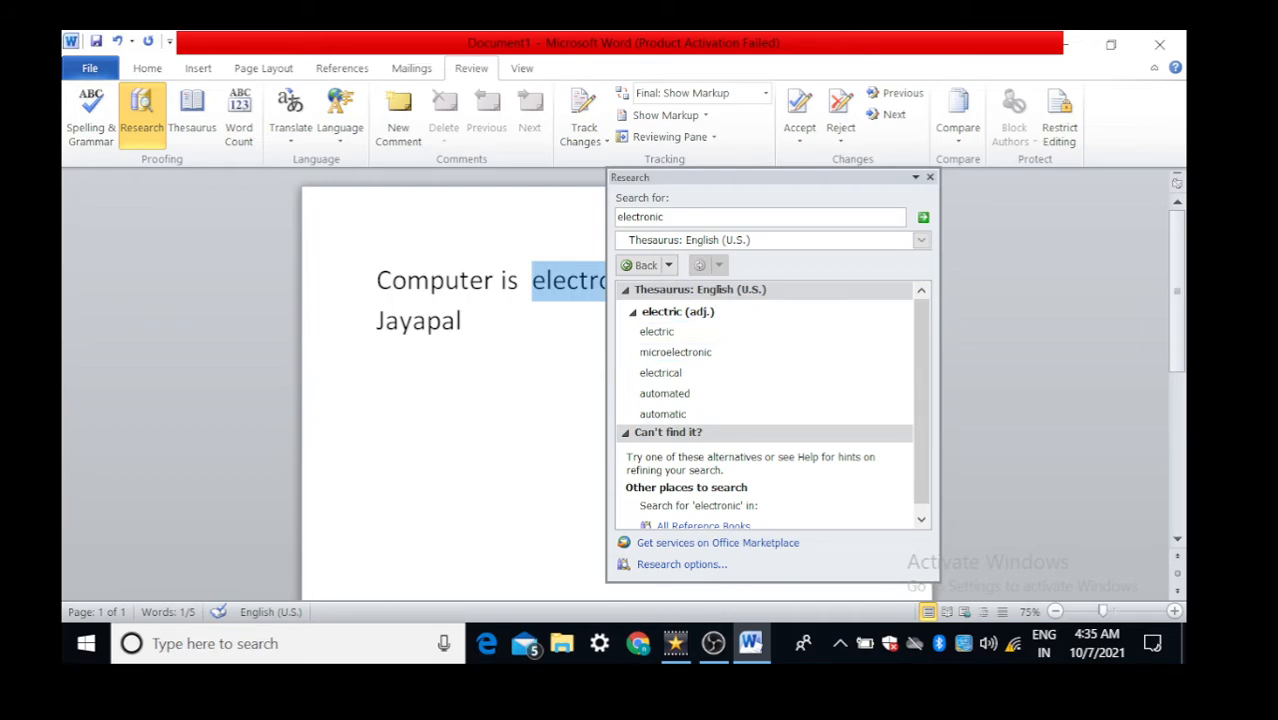
{"action": "left_click", "coordinate": [929, 177]}
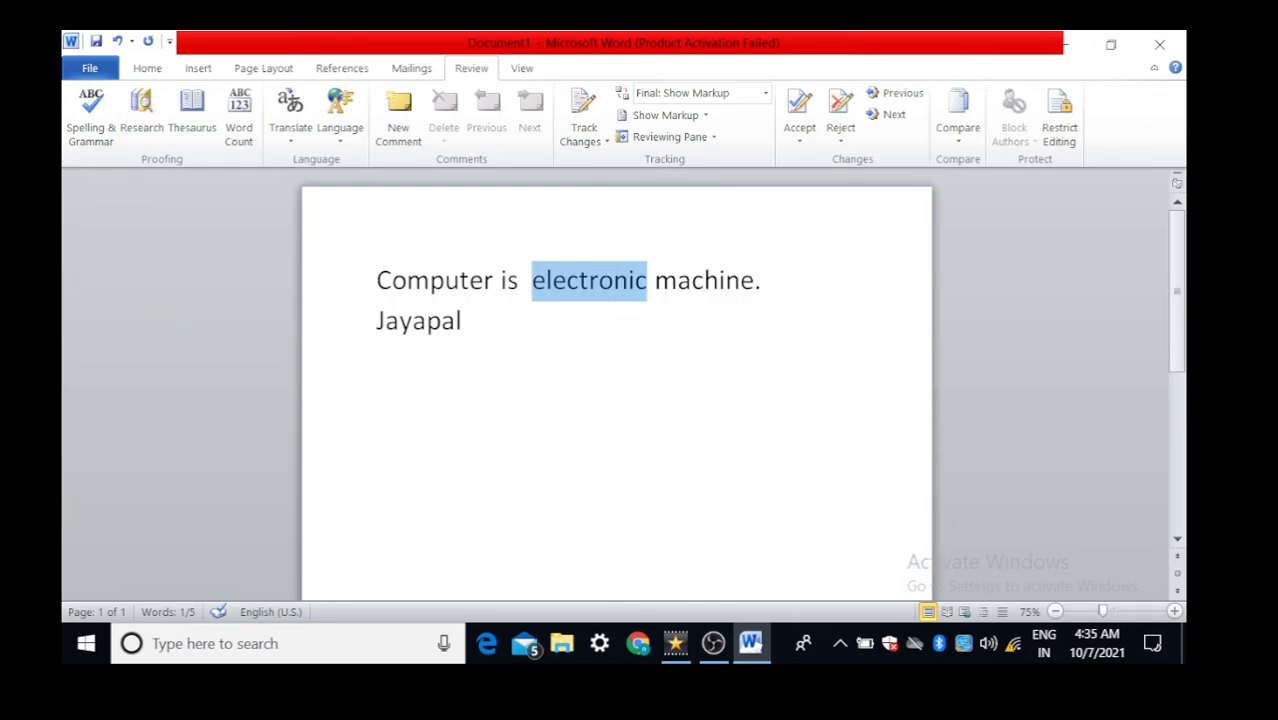
Step: Look up "Computer" again in the English (U.S.) thesaurus, review the synonyms, and close the results
{"action": "left_click_drag", "start_coordinate": [493, 280], "coordinate": [376, 280]}
{"action": "left_click", "coordinate": [141, 115]}
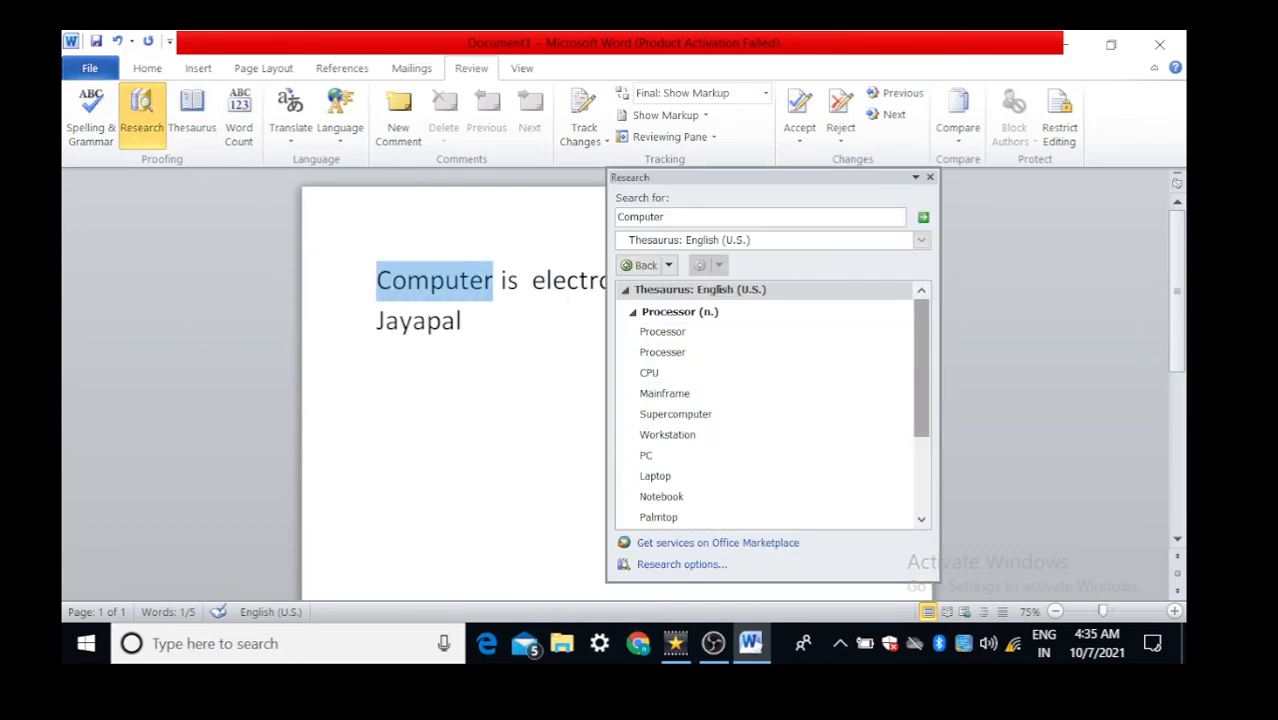
{"action": "mouse_move", "coordinate": [921, 337]}
{"action": "left_mouse_down"}
{"action": "mouse_move", "coordinate": [921, 411]}
{"action": "mouse_move", "coordinate": [921, 335]}
{"action": "left_mouse_up"}
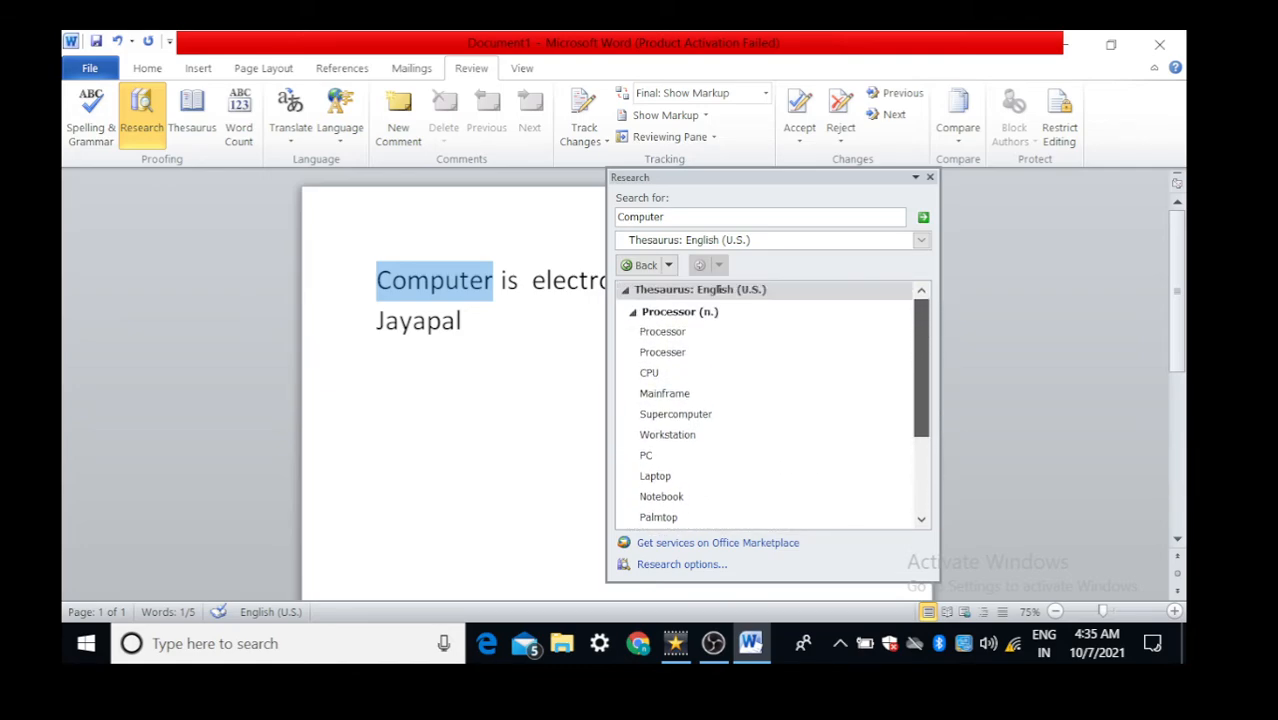
{"action": "left_click", "coordinate": [930, 177]}
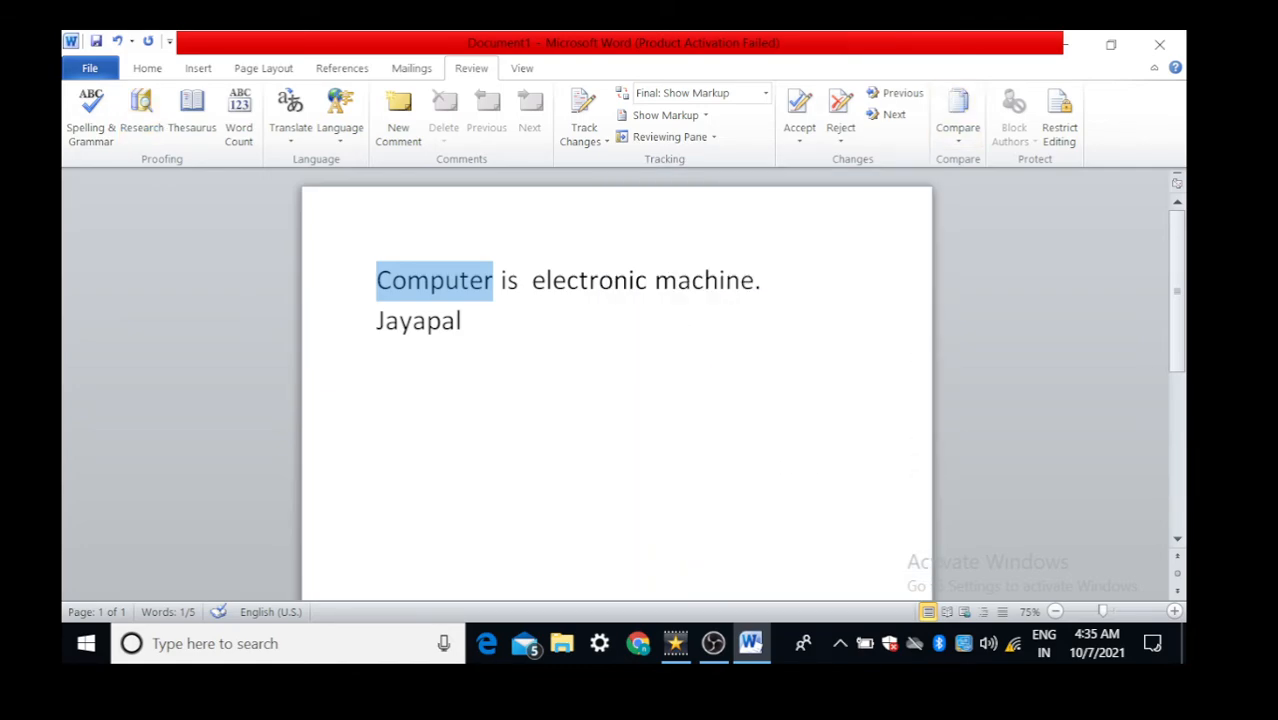
Step: Look up "electronic" once more in the English (U.S.) thesaurus, review the synonyms, and close the results
{"action": "left_click_drag", "start_coordinate": [648, 280], "coordinate": [531, 280]}
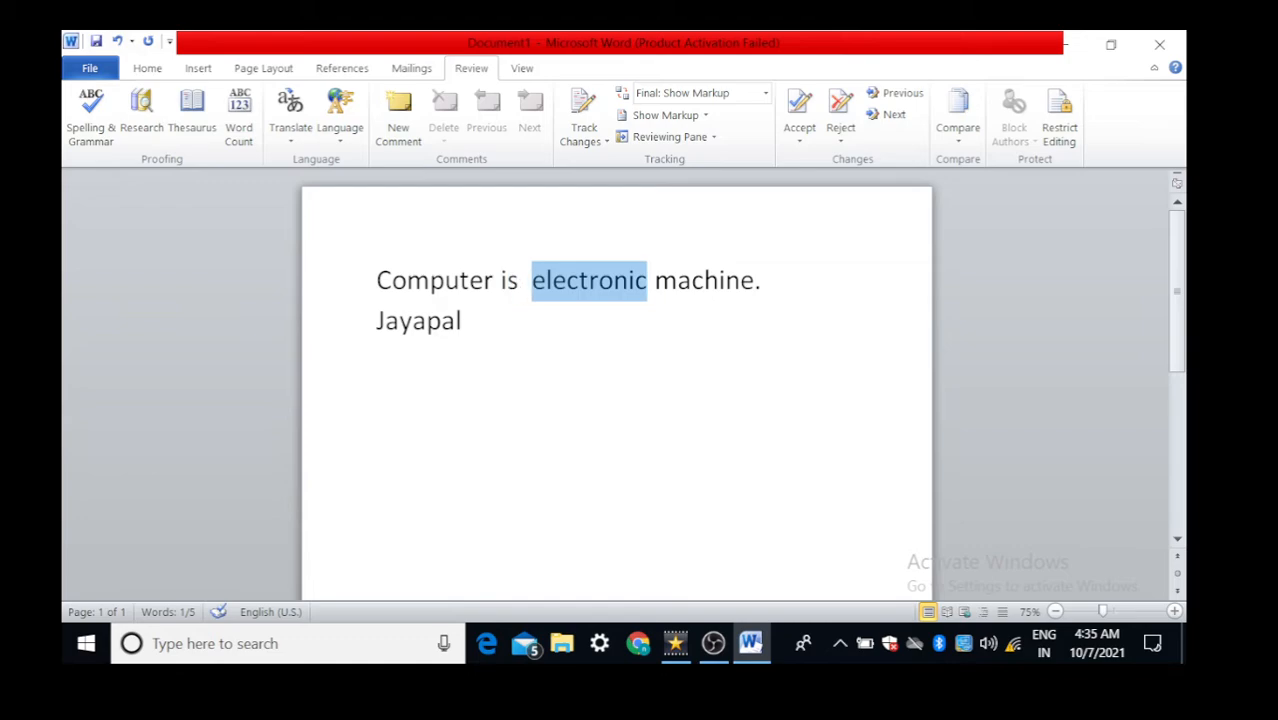
{"action": "left_click", "coordinate": [141, 115]}
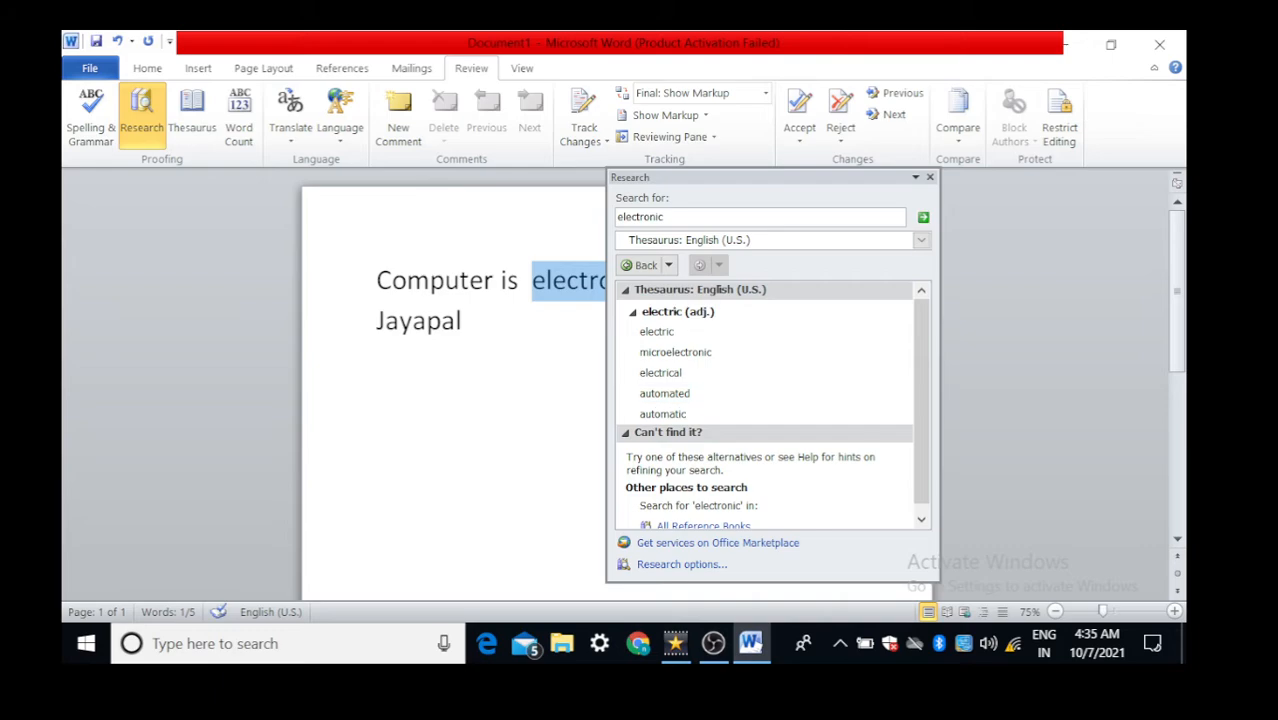
{"action": "left_click", "coordinate": [929, 177]}
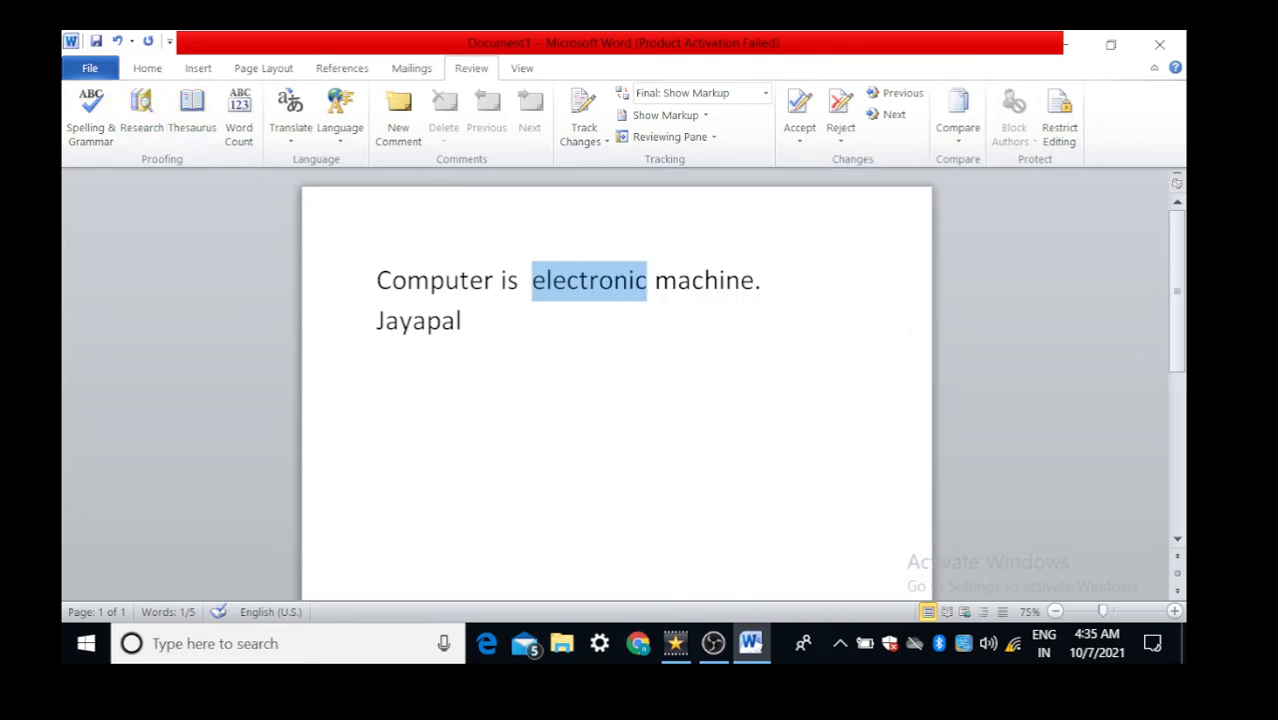
Step: Deselect the word, examine the whole document's word count statistics, and close them
{"action": "left_click", "coordinate": [377, 368]}
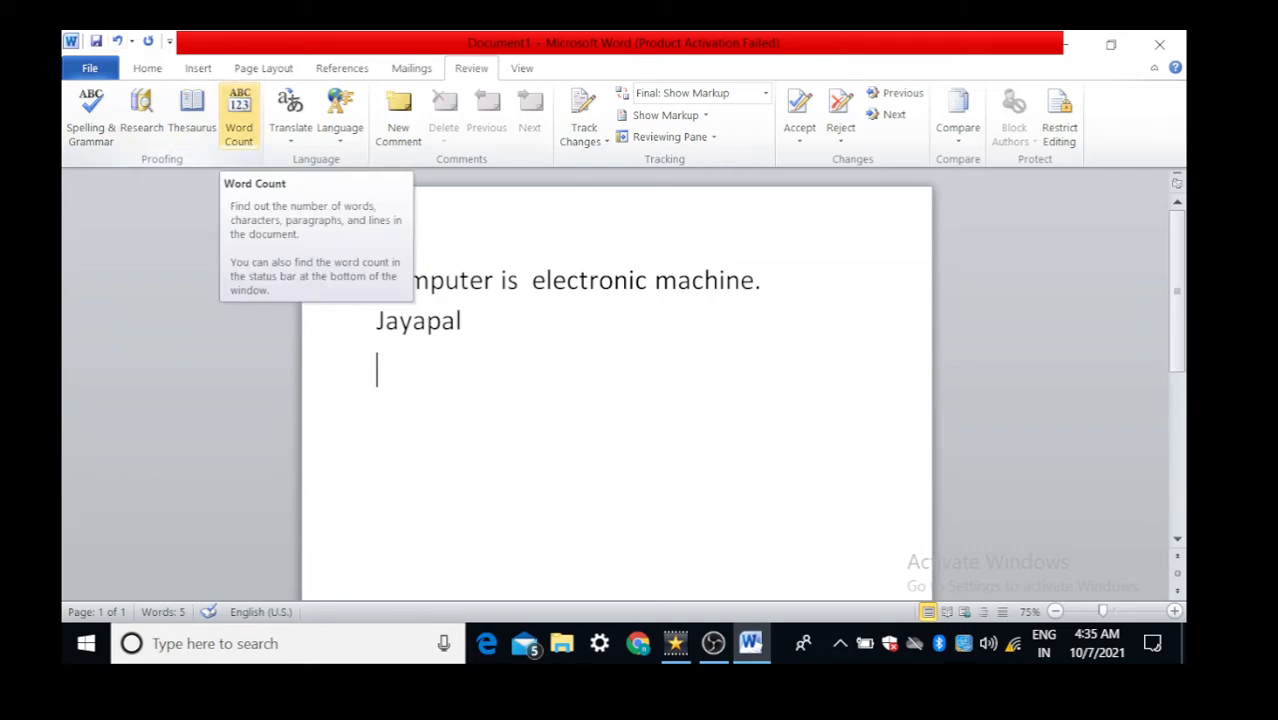
{"action": "left_click", "coordinate": [239, 115]}
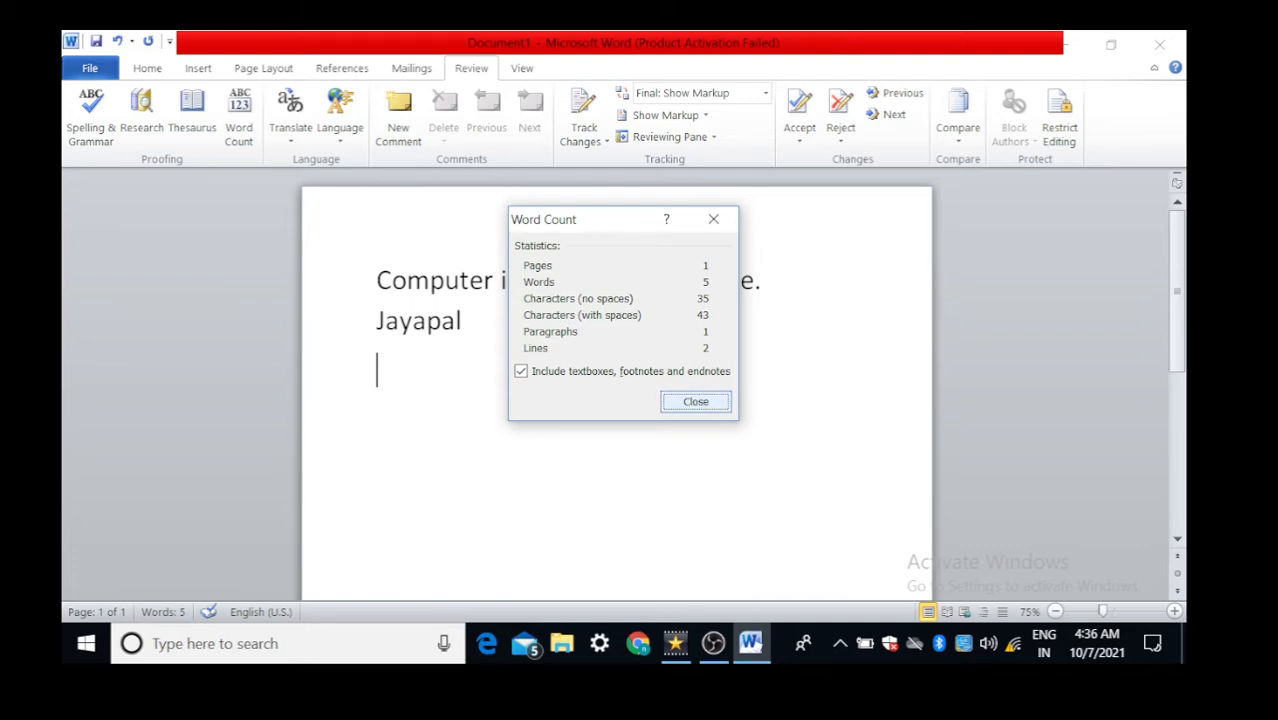
{"action": "key", "text": "Return"}
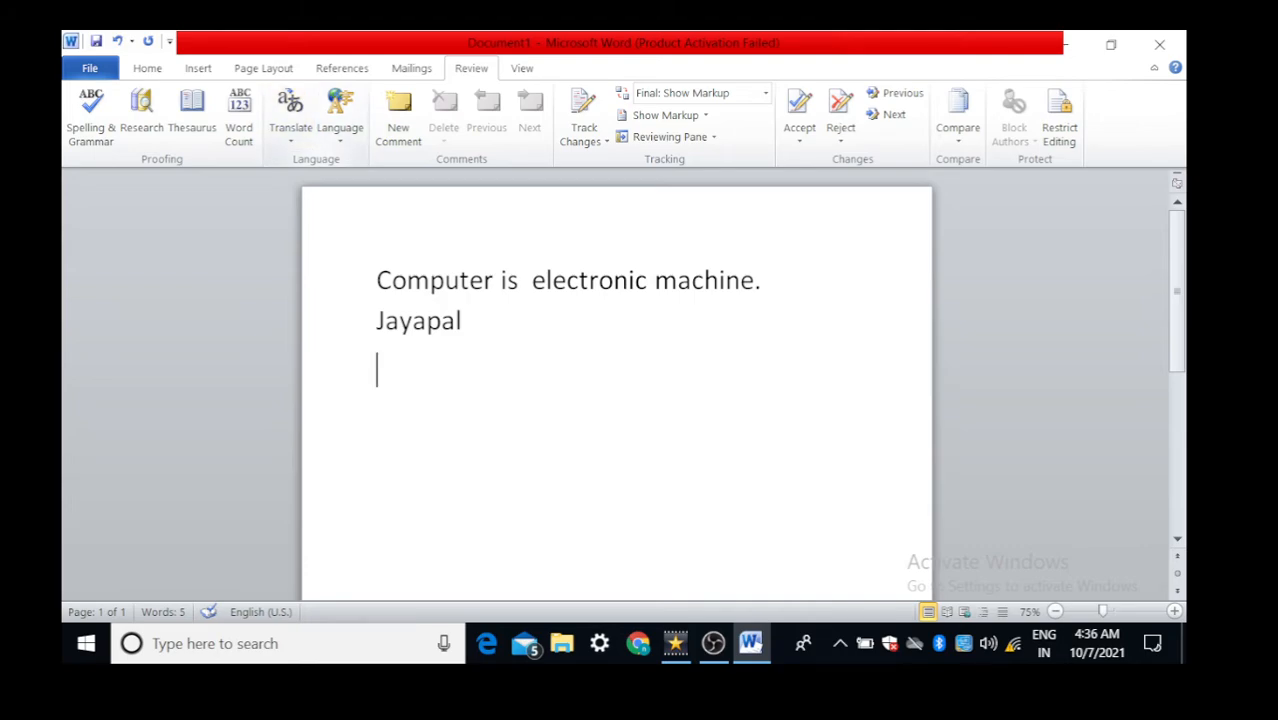
Step: Run Translate Selected Text on the sentence "Computer is electronic machine." and examine the translation results
{"action": "left_click", "coordinate": [290, 112]}
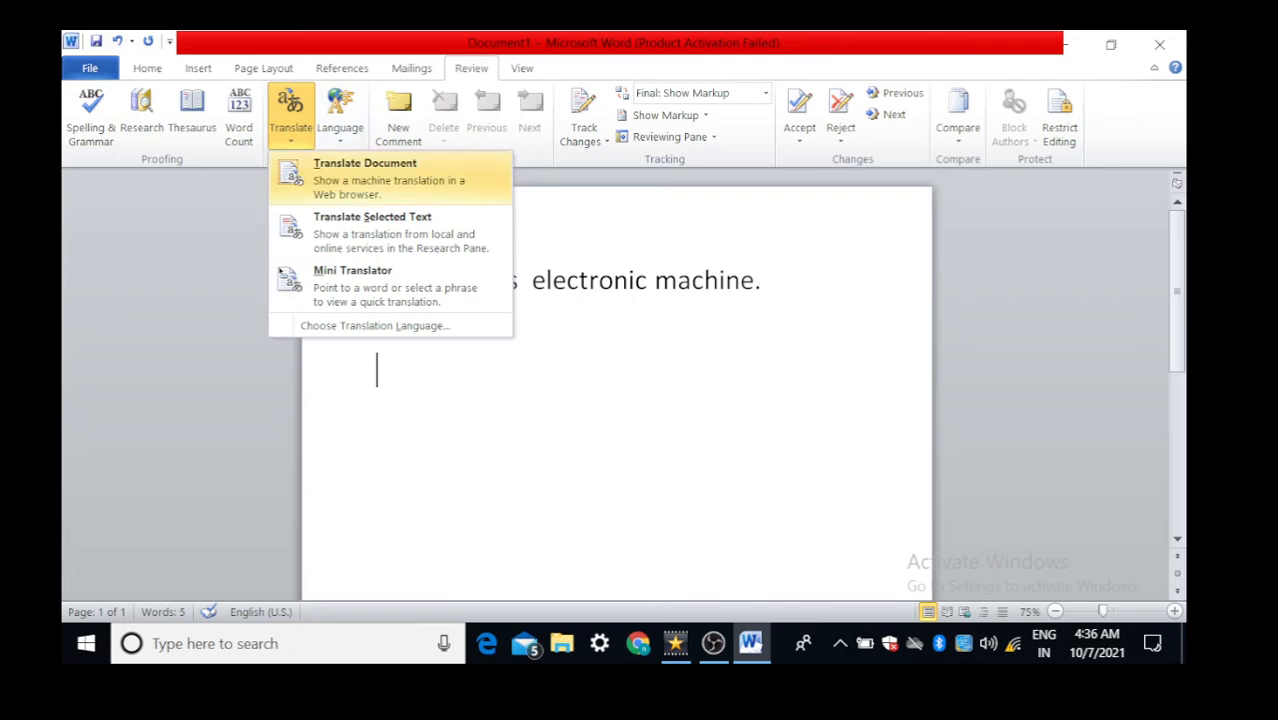
{"action": "key", "text": "Escape"}
{"action": "left_click_drag", "start_coordinate": [781, 280], "coordinate": [376, 280]}
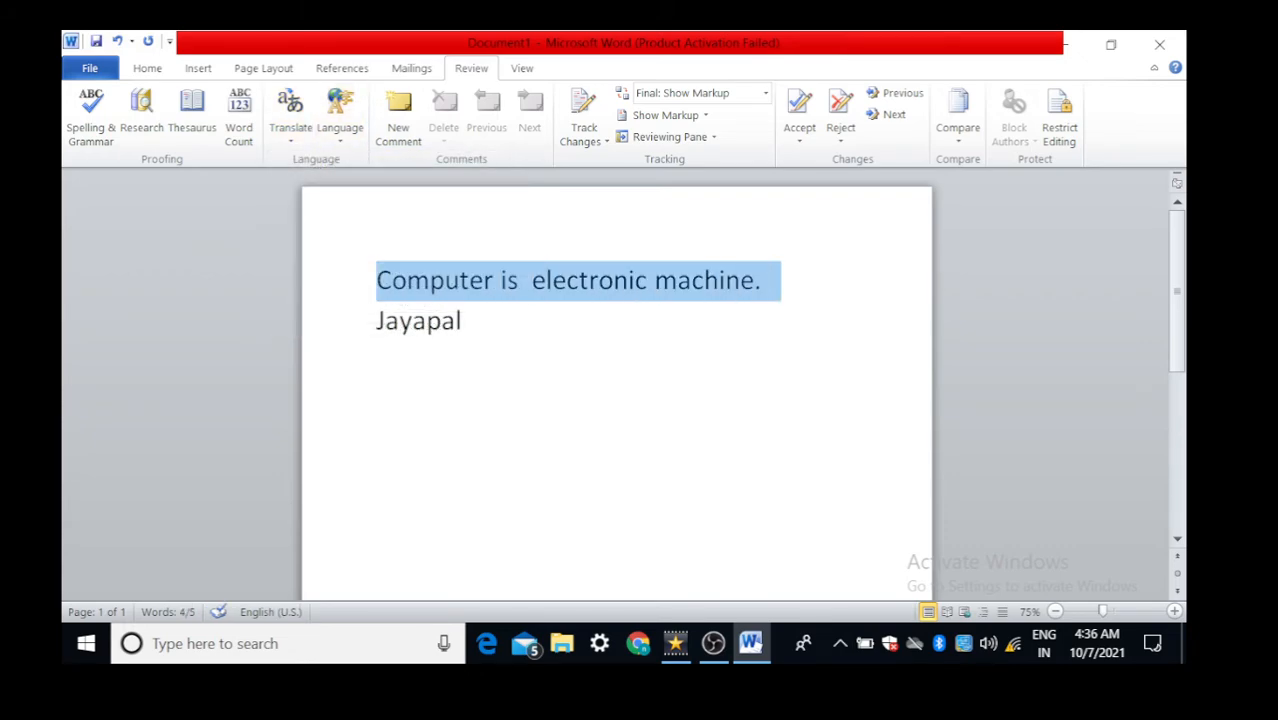
{"action": "left_click", "coordinate": [290, 112]}
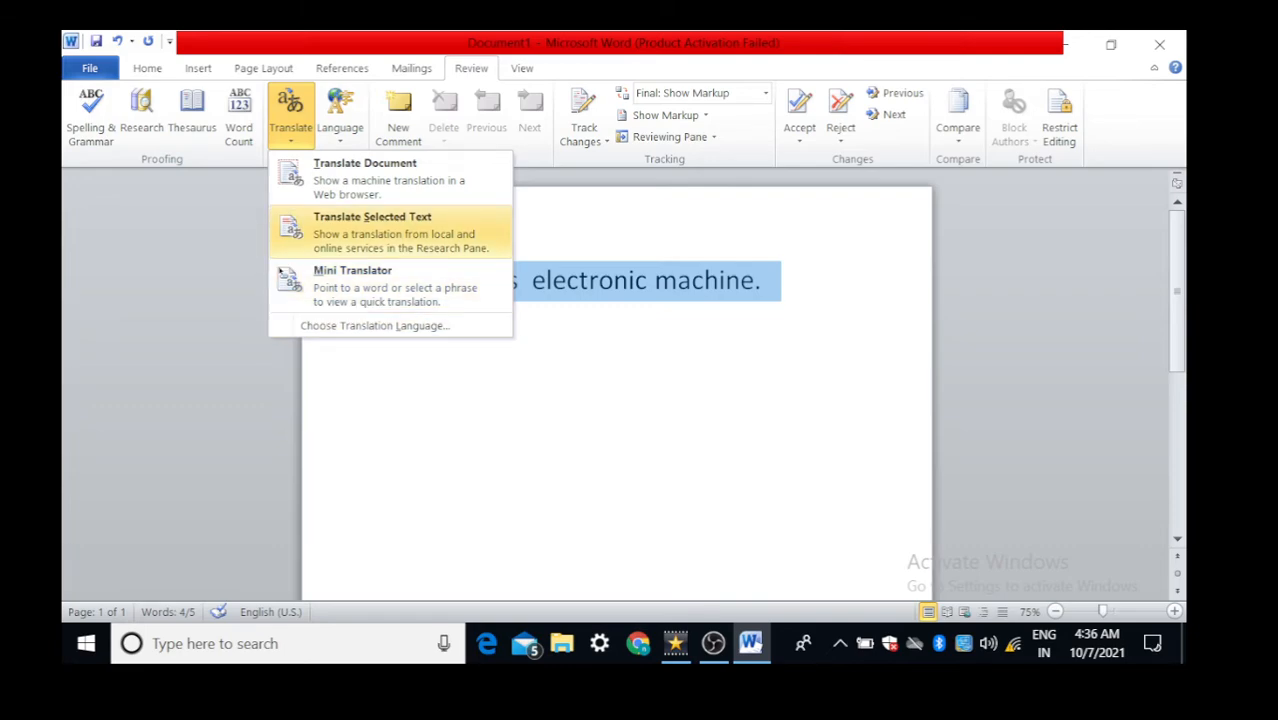
{"action": "left_click", "coordinate": [372, 230]}
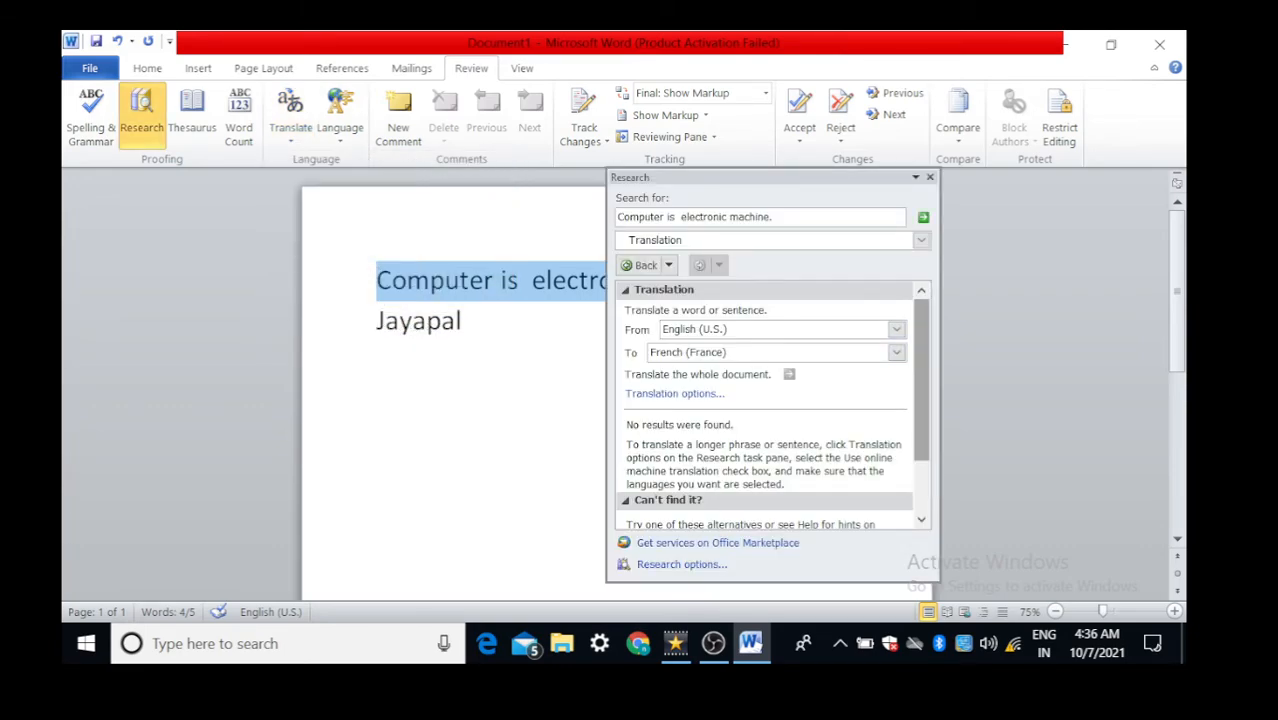
{"action": "scroll", "coordinate": [770, 400], "scroll_direction": "down", "scroll_amount": 2}
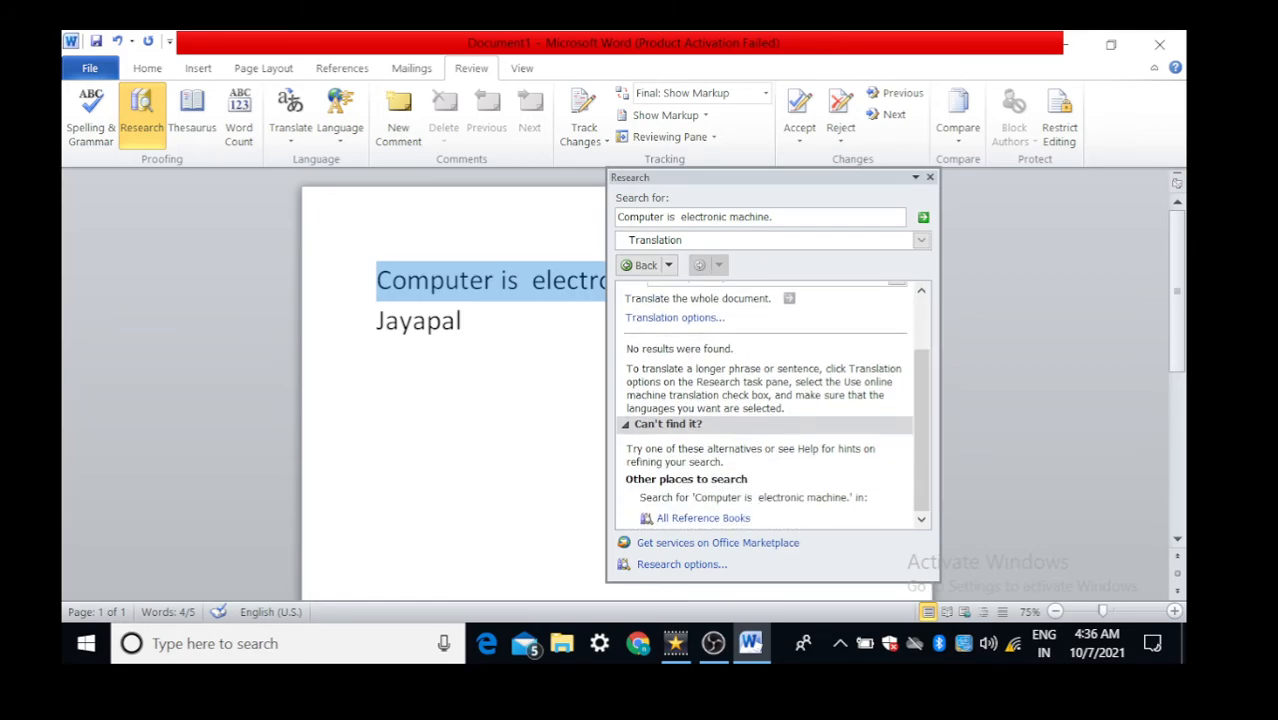
Step: Set the translation target language to Spanish (International Sort) for the selected sentence, review the translation results, and close them
{"action": "scroll", "coordinate": [770, 400], "scroll_direction": "up", "scroll_amount": 2}
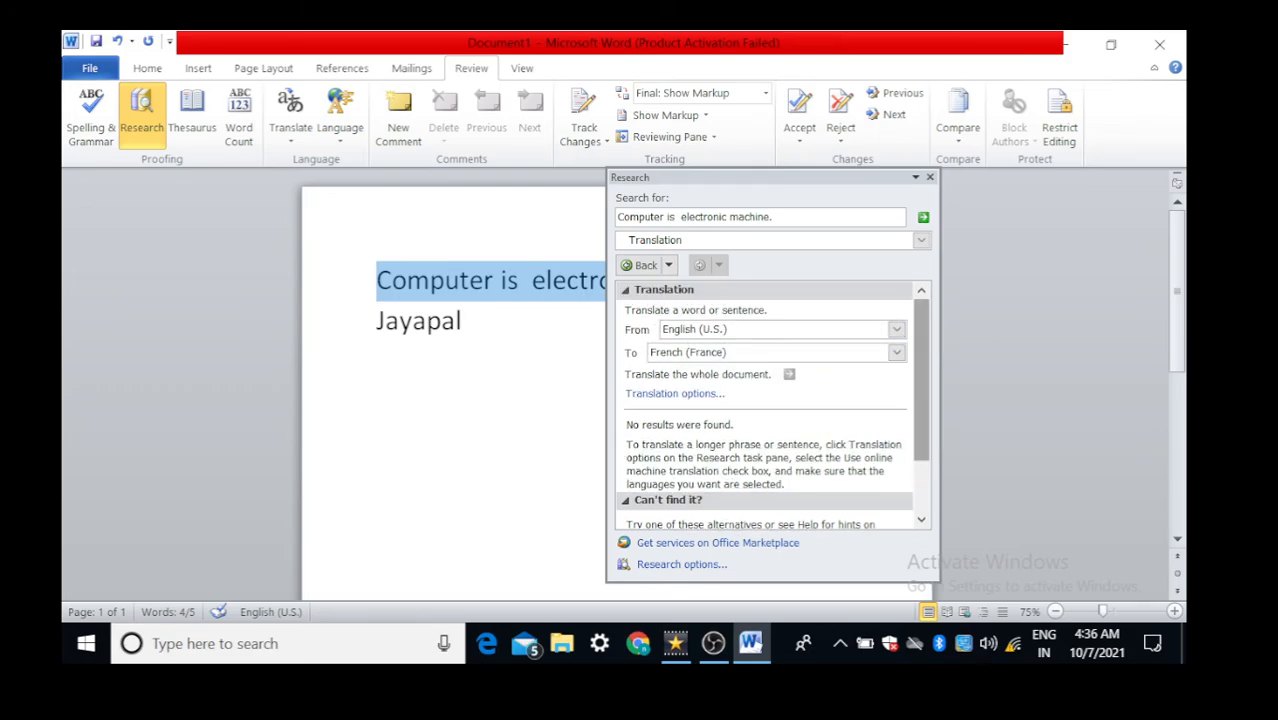
{"action": "left_click", "coordinate": [896, 352]}
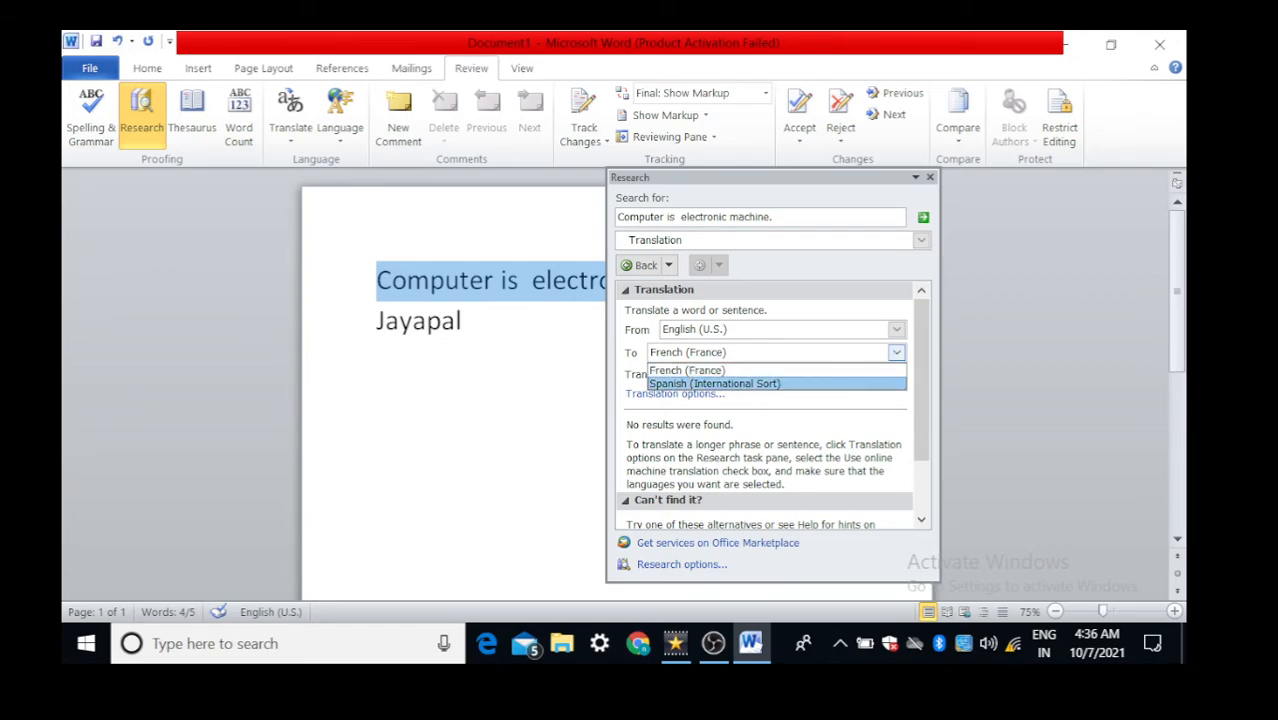
{"action": "key", "text": "Return"}
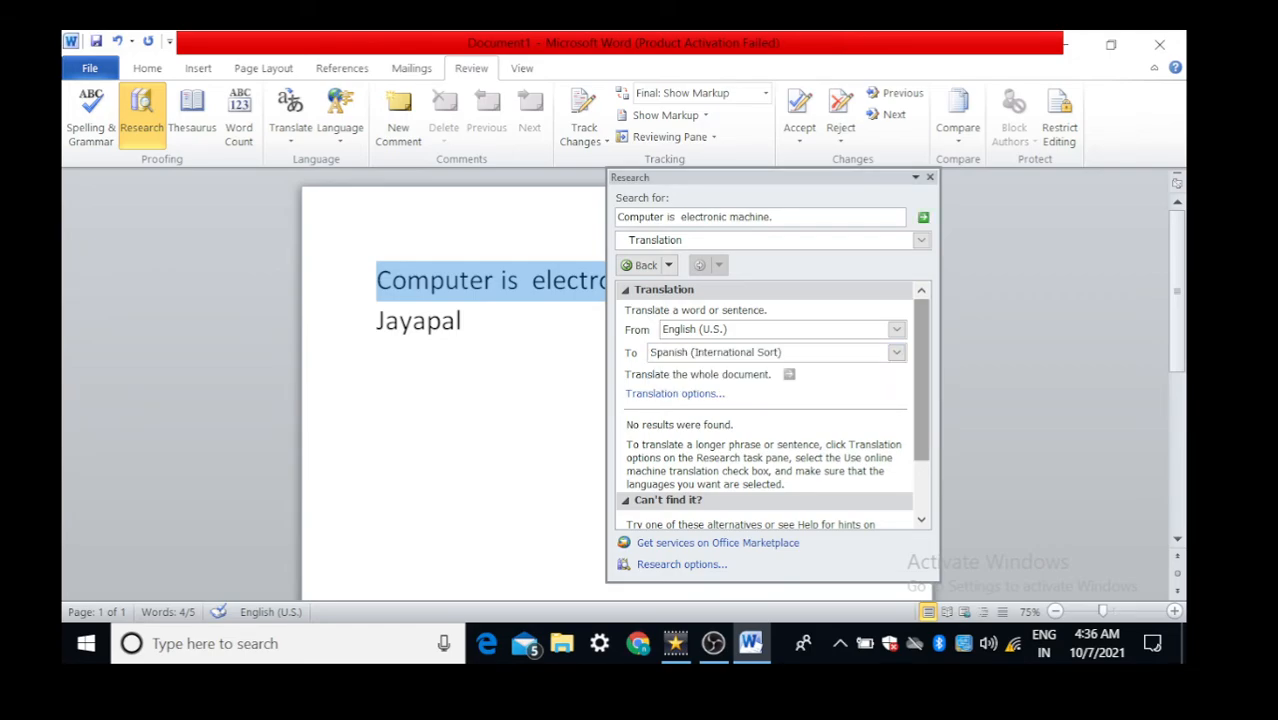
{"action": "scroll", "coordinate": [770, 405], "scroll_direction": "down", "scroll_amount": 2}
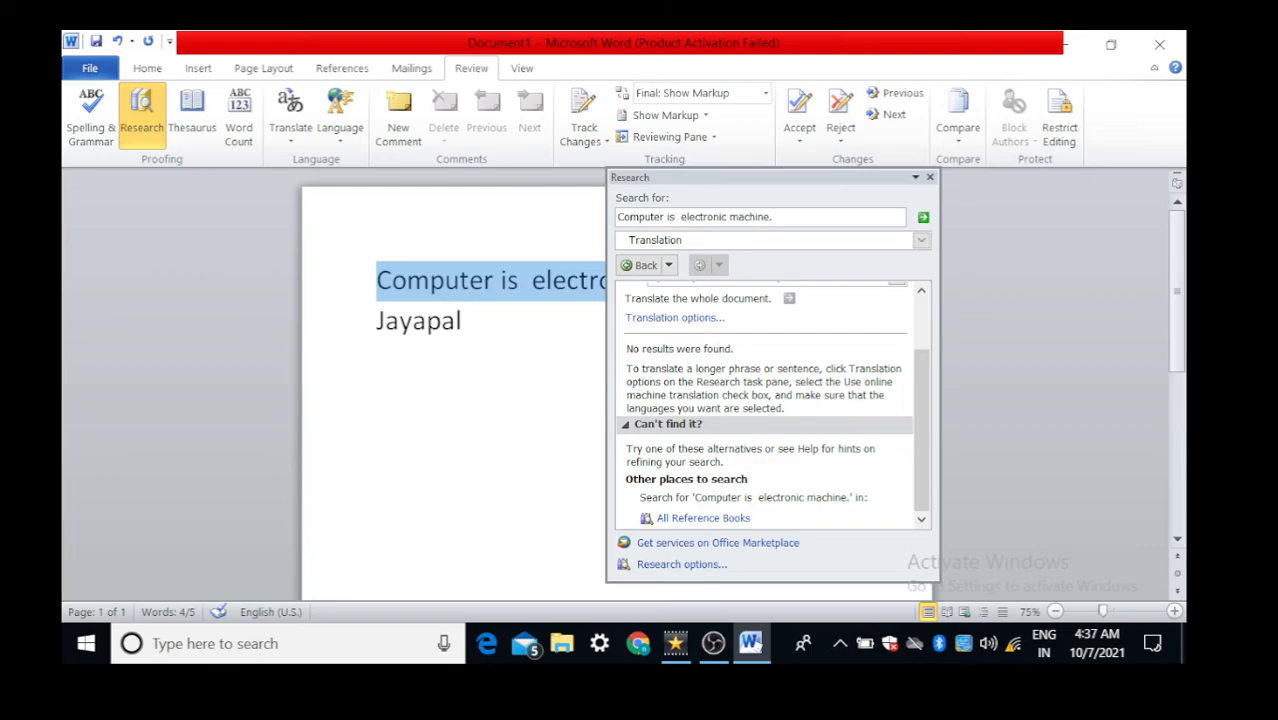
{"action": "scroll", "coordinate": [772, 406], "scroll_direction": "up", "scroll_amount": 2}
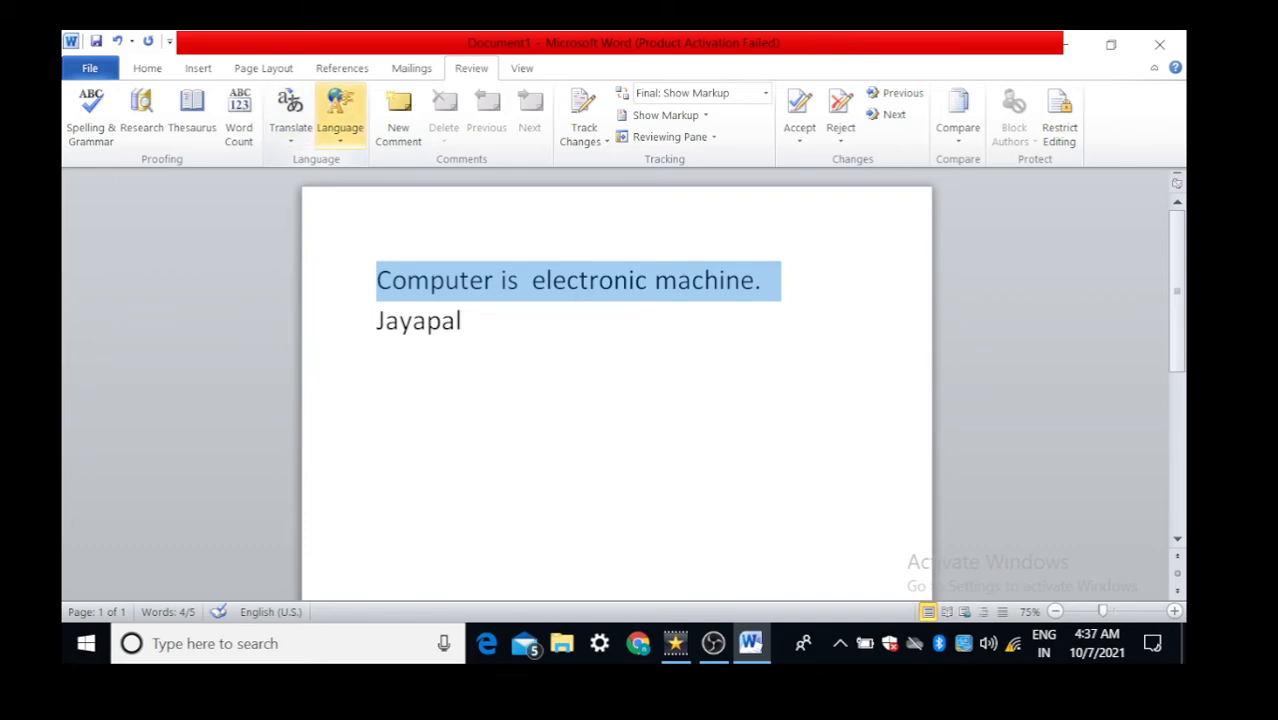
Step: Examine the Office language preferences, including the English (U.S.) editing language entry, and close them without changes
{"action": "left_click", "coordinate": [340, 118]}
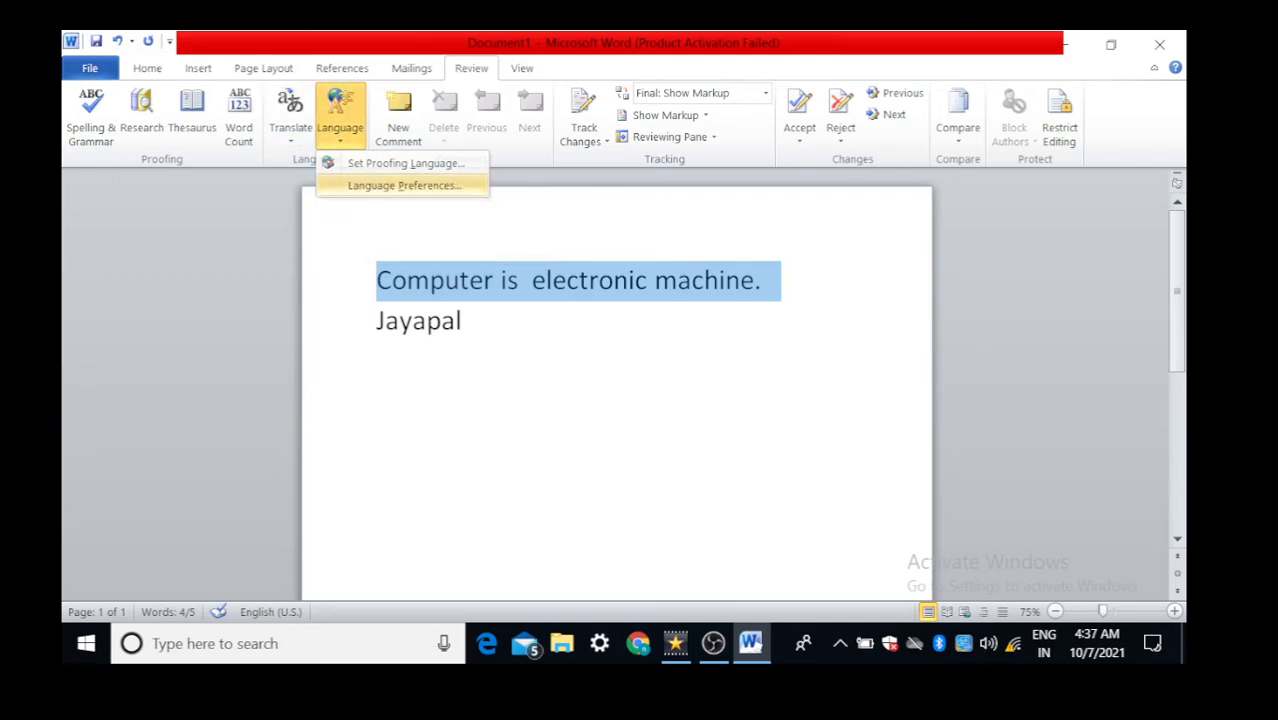
{"action": "key", "text": "Escape"}
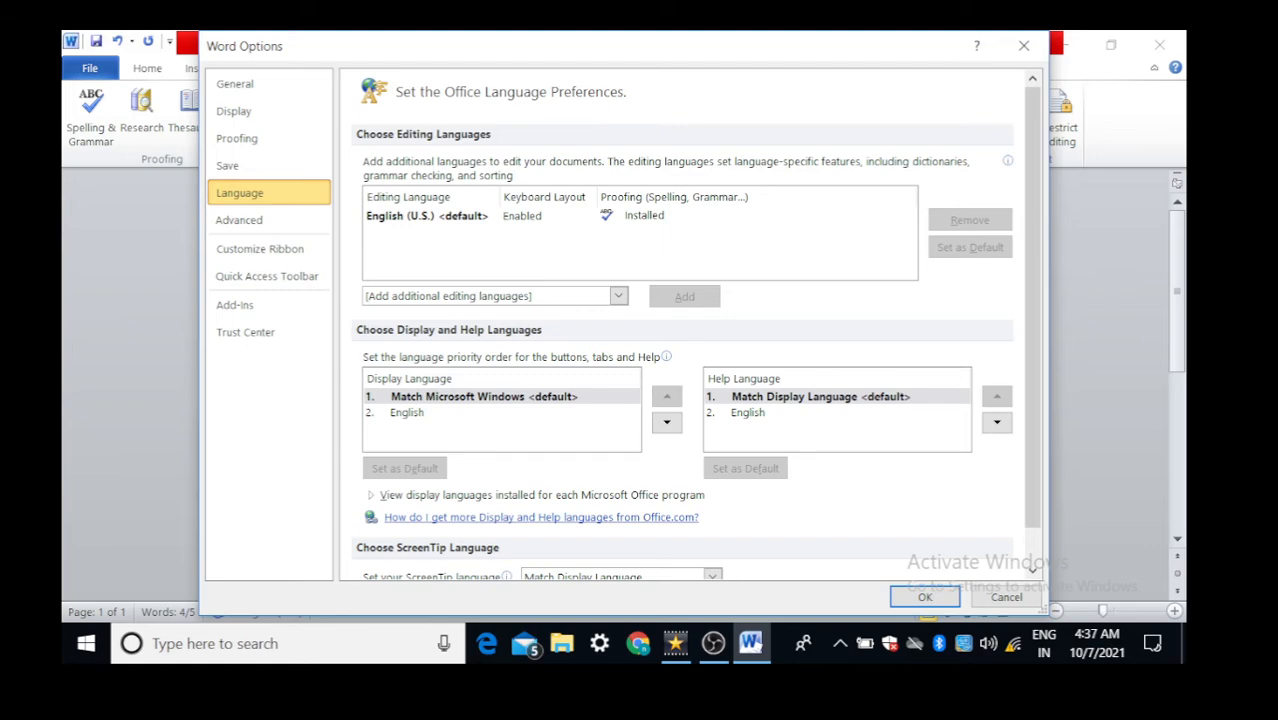
{"action": "left_click", "coordinate": [426, 216]}
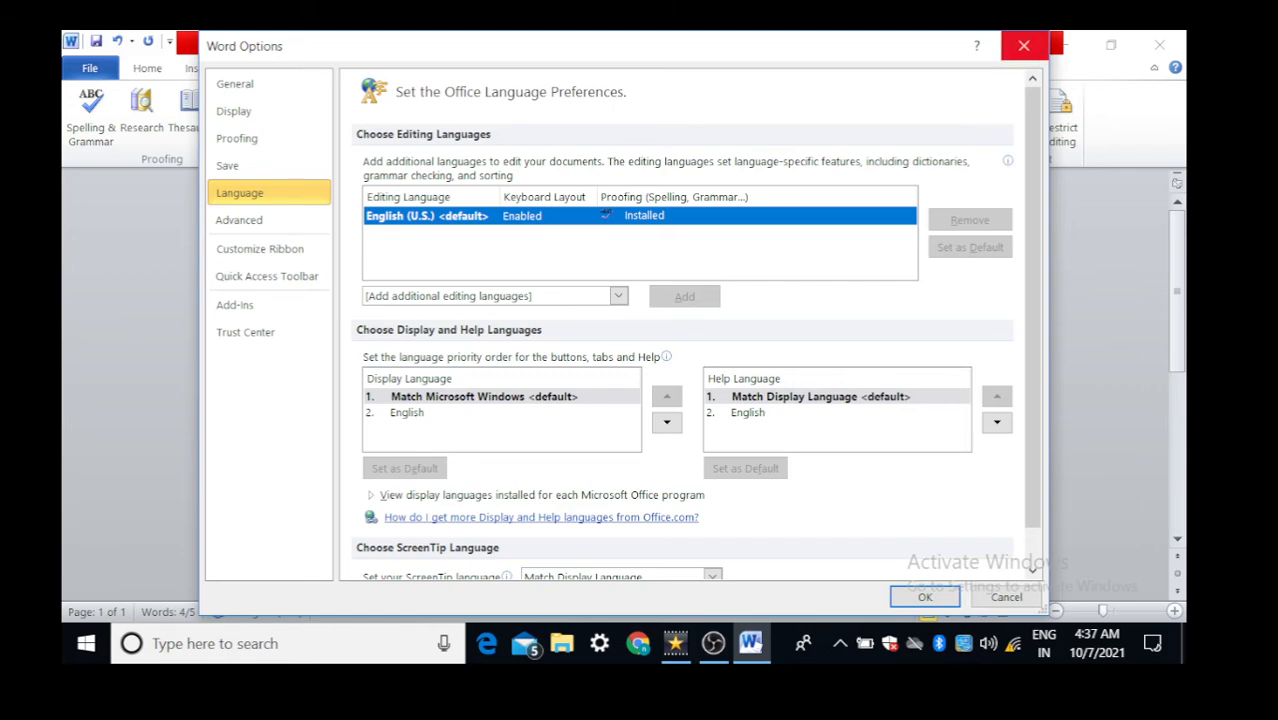
{"action": "left_click", "coordinate": [1023, 45]}
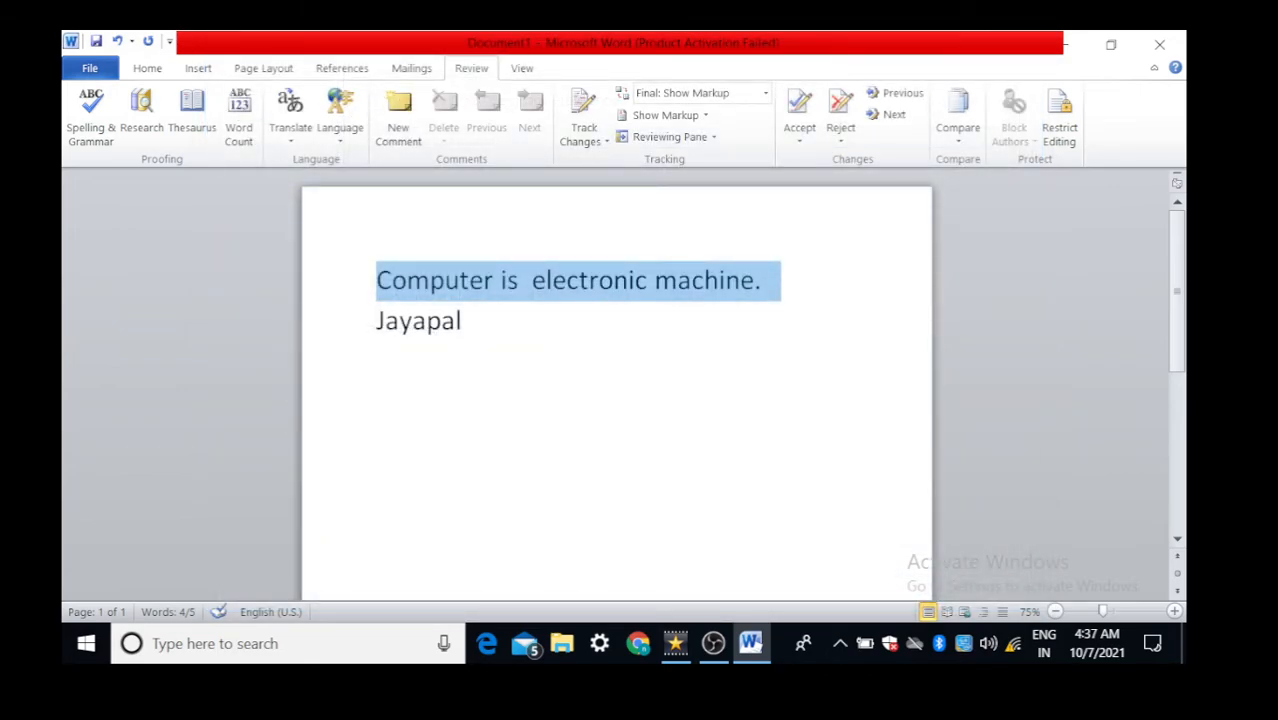
Step: Insert a new comment on the word "Computer" in the first sentence
{"action": "left_click", "coordinate": [468, 320]}
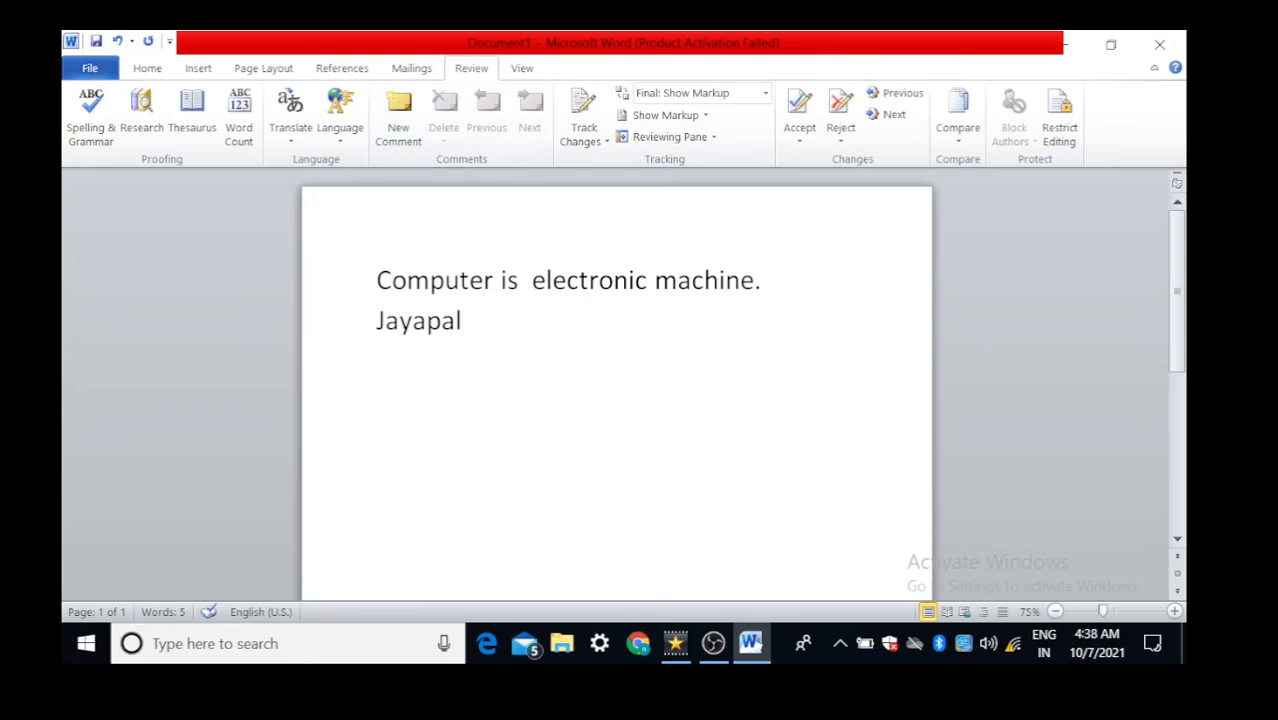
{"action": "left_click", "coordinate": [492, 280]}
{"action": "key", "text": "shift+Left"}
{"action": "key", "text": "shift+Left"}
{"action": "key", "text": "shift+Left"}
{"action": "key", "text": "shift+Left"}
{"action": "key", "text": "shift+Left"}
{"action": "key", "text": "shift+Left"}
{"action": "key", "text": "shift+Left"}
{"action": "key", "text": "shift+Left"}
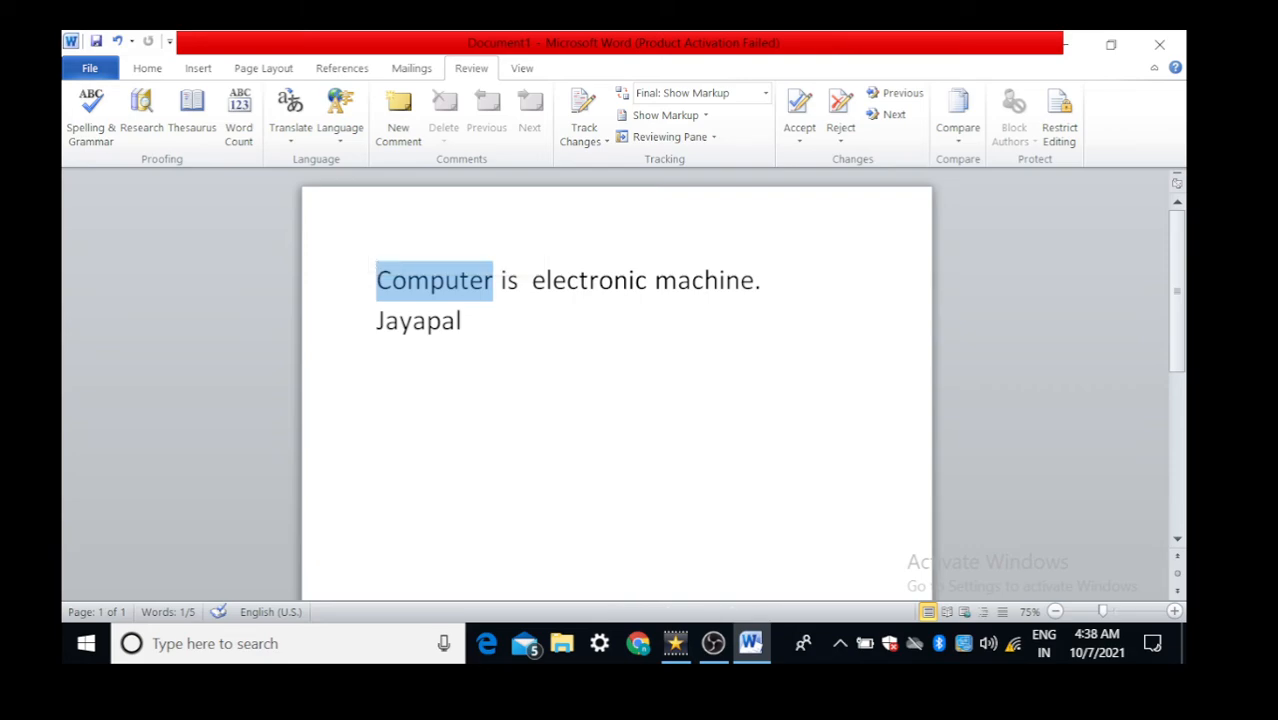
{"action": "left_click", "coordinate": [398, 115]}
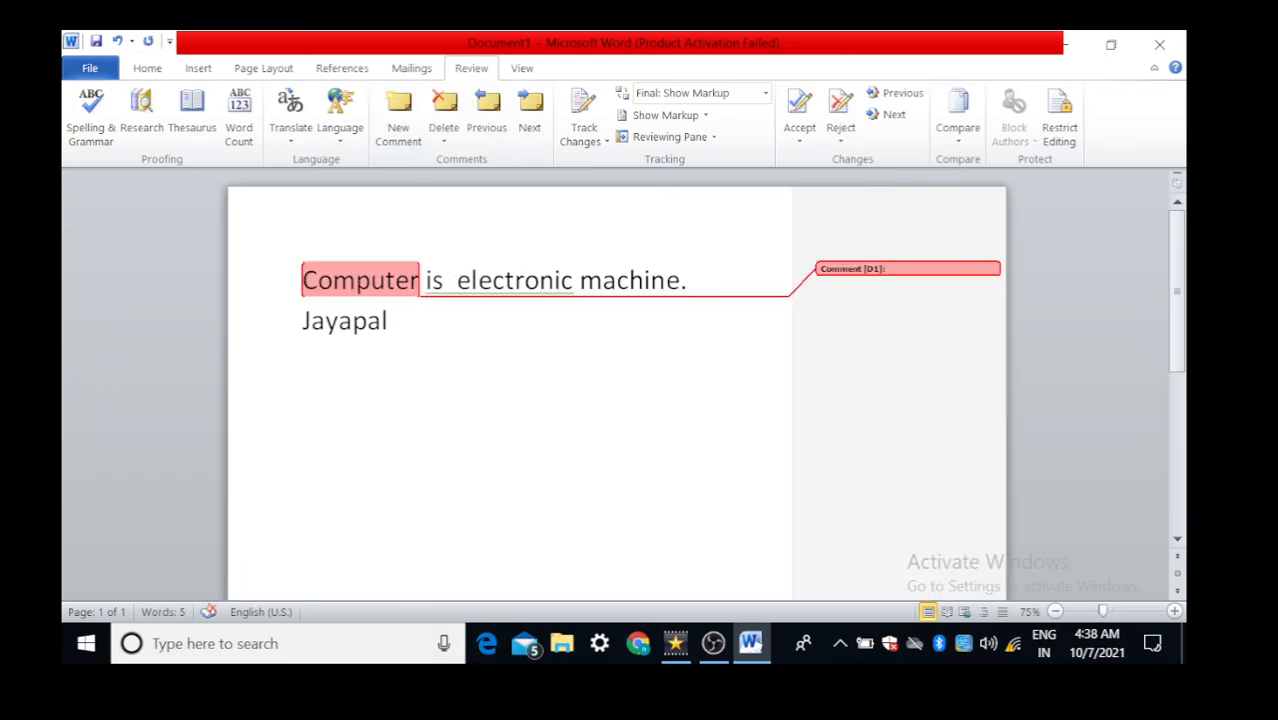
{"action": "type", "text": "jkk ndyn ddy ncncnnl"}
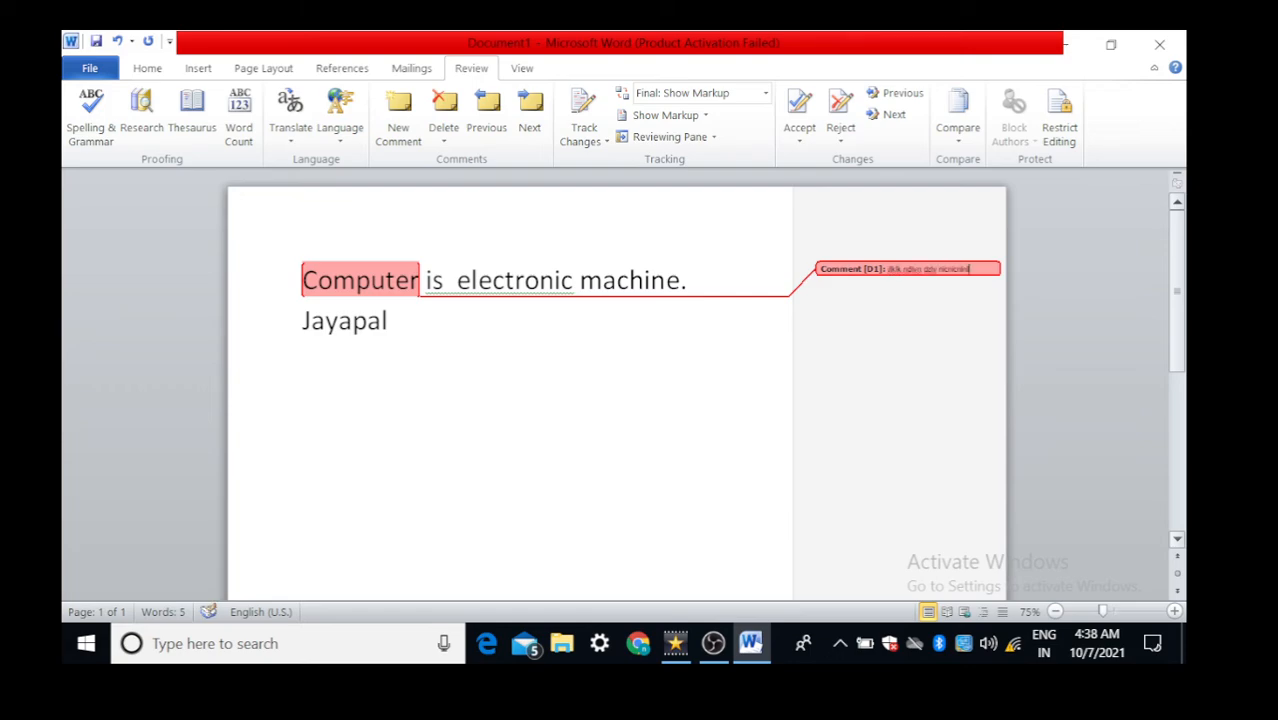
{"action": "key", "text": "BackSpace"}
{"action": "key", "text": "BackSpace"}
{"action": "key", "text": "BackSpace"}
{"action": "key", "text": "BackSpace"}
{"action": "key", "text": "BackSpace"}
{"action": "key", "text": "BackSpace"}
{"action": "key", "text": "BackSpace"}
{"action": "key", "text": "BackSpace"}
{"action": "key", "text": "BackSpace"}
{"action": "key", "text": "BackSpace"}
{"action": "key", "text": "BackSpace"}
{"action": "key", "text": "BackSpace"}
{"action": "key", "text": "BackSpace"}
{"action": "key", "text": "BackSpace"}
{"action": "key", "text": "BackSpace"}
{"action": "key", "text": "BackSpace"}
{"action": "key", "text": "BackSpace"}
{"action": "key", "text": "BackSpace"}
{"action": "key", "text": "BackSpace"}
{"action": "key", "text": "BackSpace"}
Step: Enter "As teaching" in the comment on "Computer" and add empty comments to the words "electronic" and "machine"
{"action": "type", "text": "As teaching"}
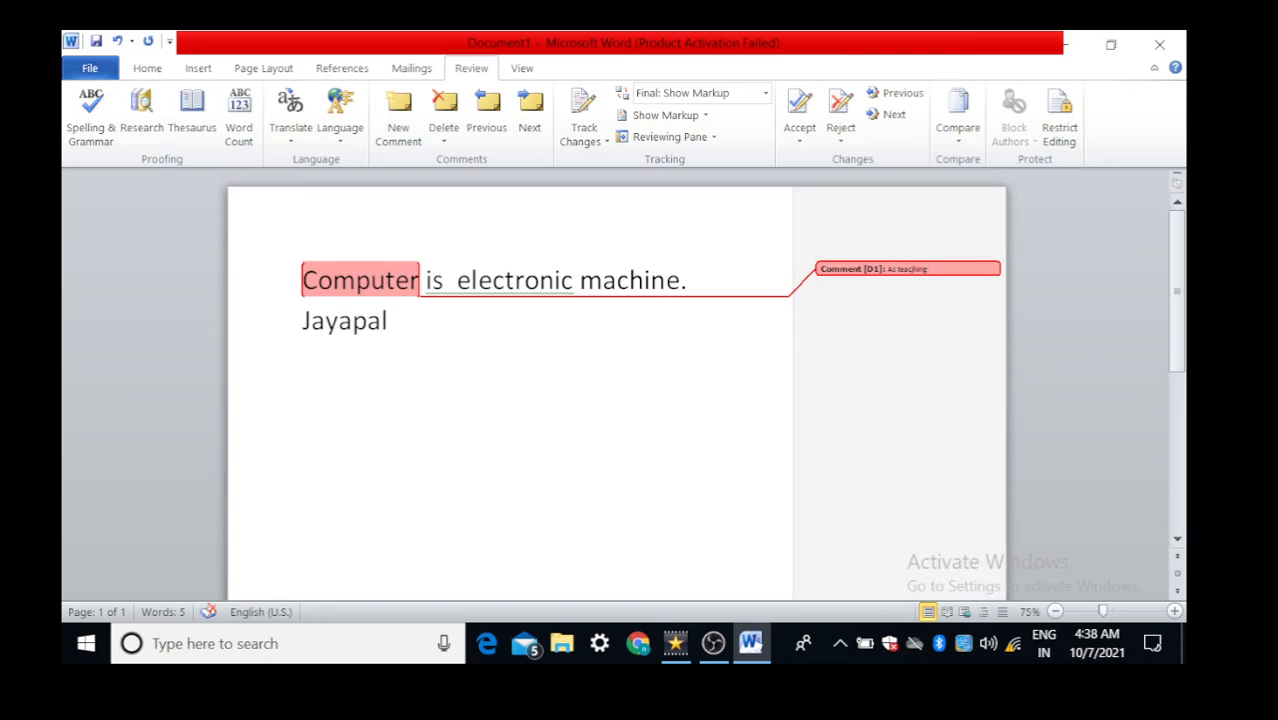
{"action": "left_click_drag", "start_coordinate": [450, 280], "coordinate": [580, 280]}
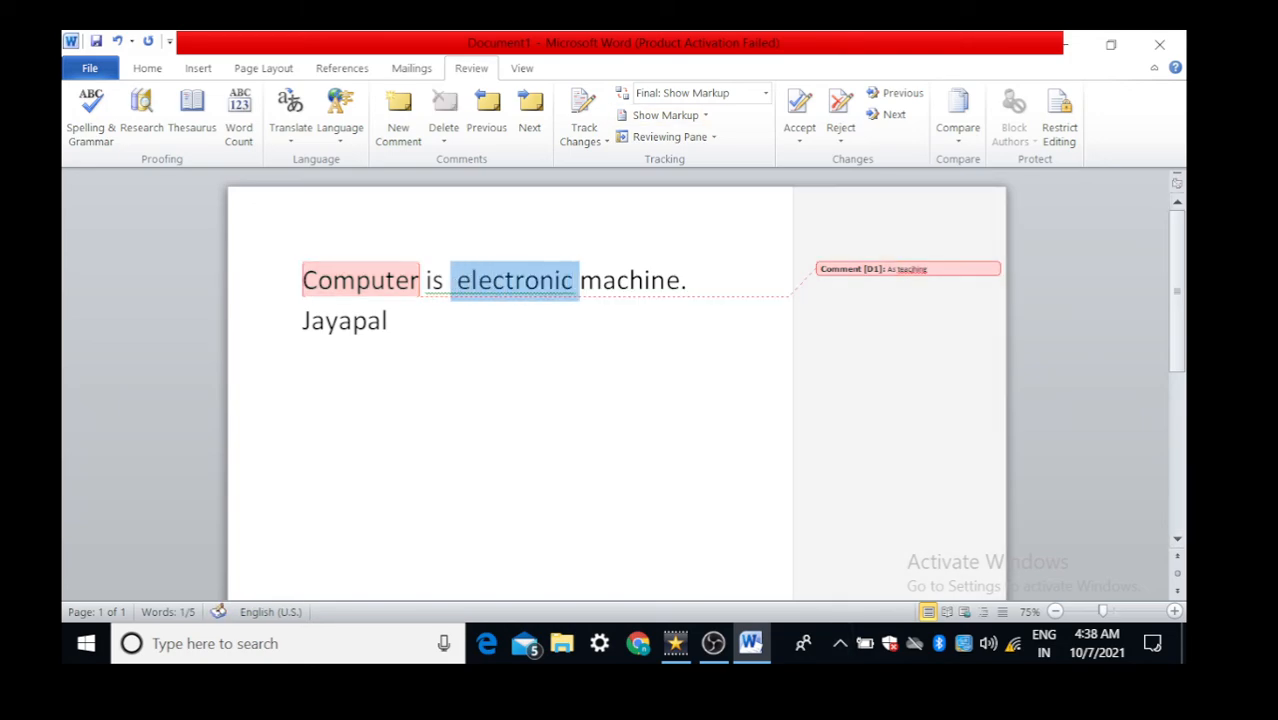
{"action": "left_click", "coordinate": [398, 115]}
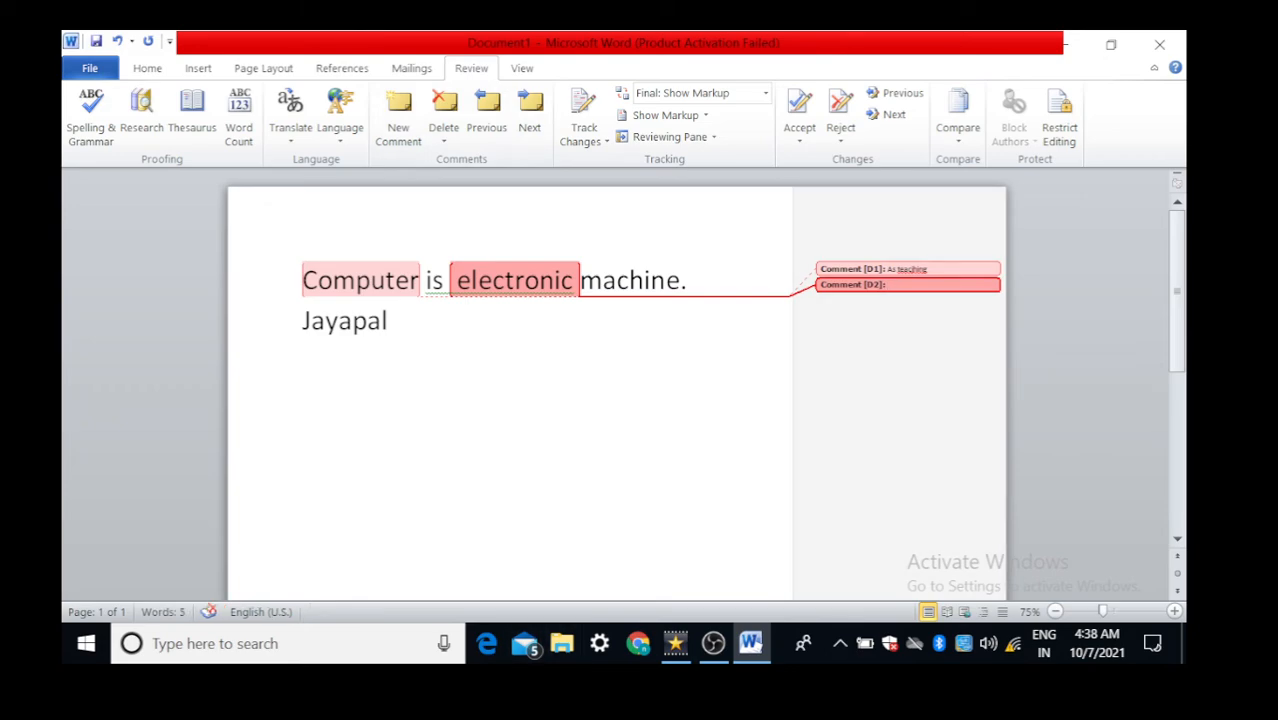
{"action": "double_click", "coordinate": [630, 280]}
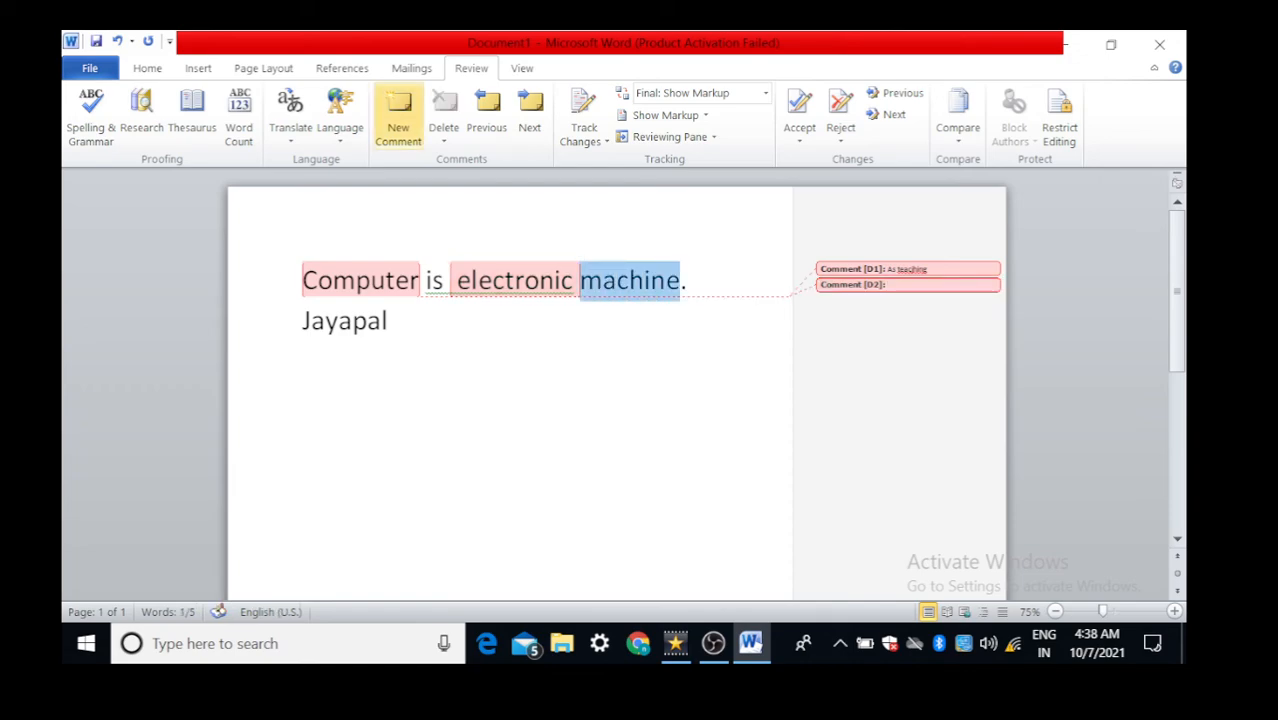
{"action": "left_click", "coordinate": [398, 115]}
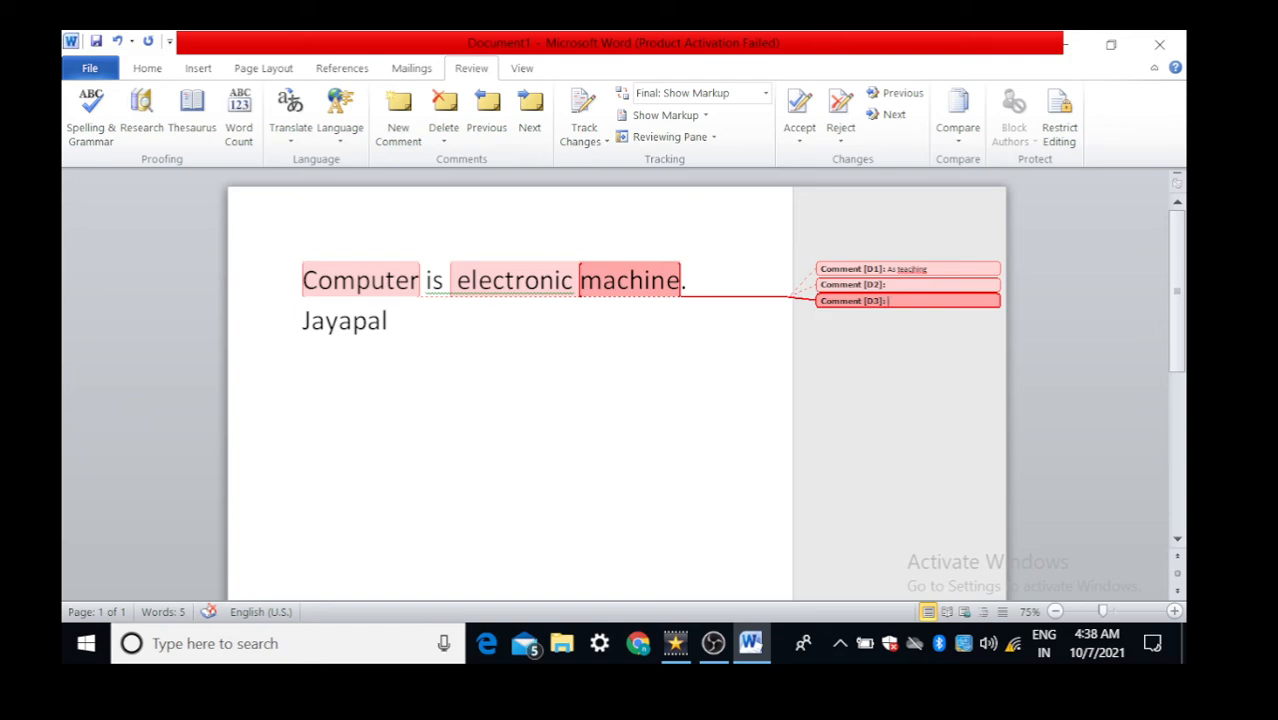
Step: Fill the comment on "electronic" with short placeholder text and the comment on "machine" with "sdfbvdv"
{"action": "left_click", "coordinate": [914, 284]}
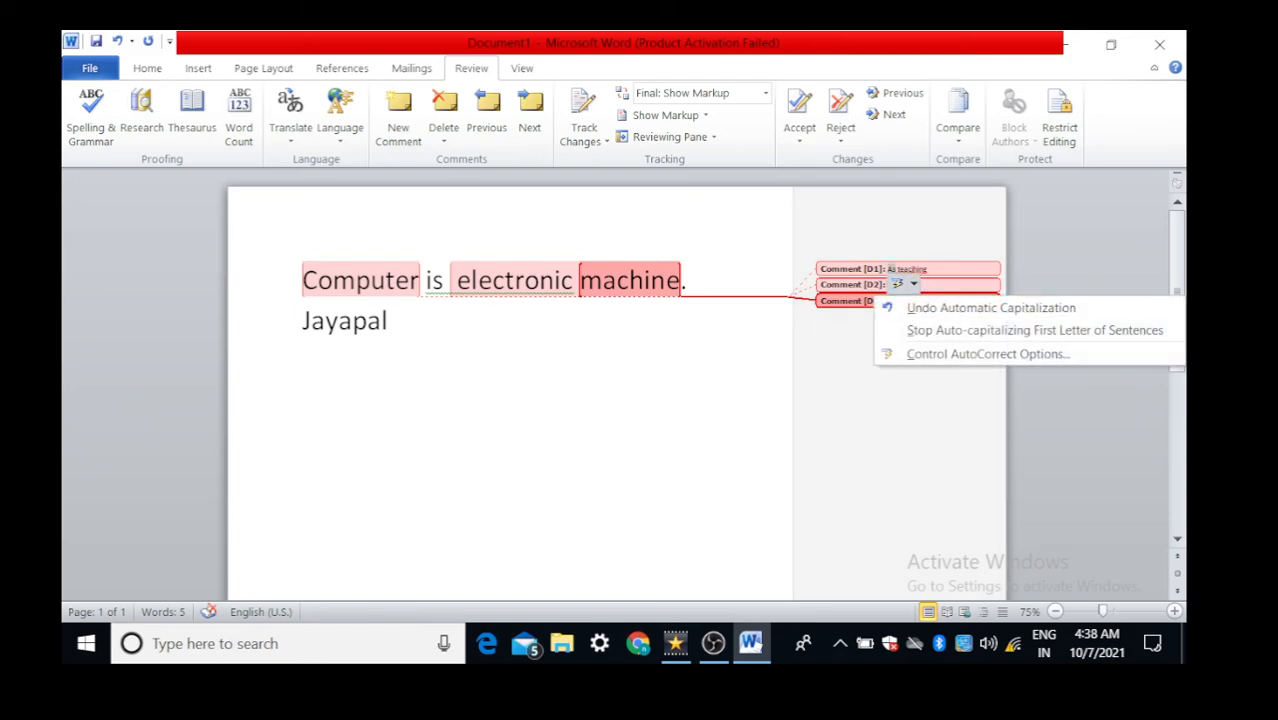
{"action": "left_click", "coordinate": [870, 284]}
{"action": "type", "text": "fasfa"}
{"action": "left_click", "coordinate": [890, 301]}
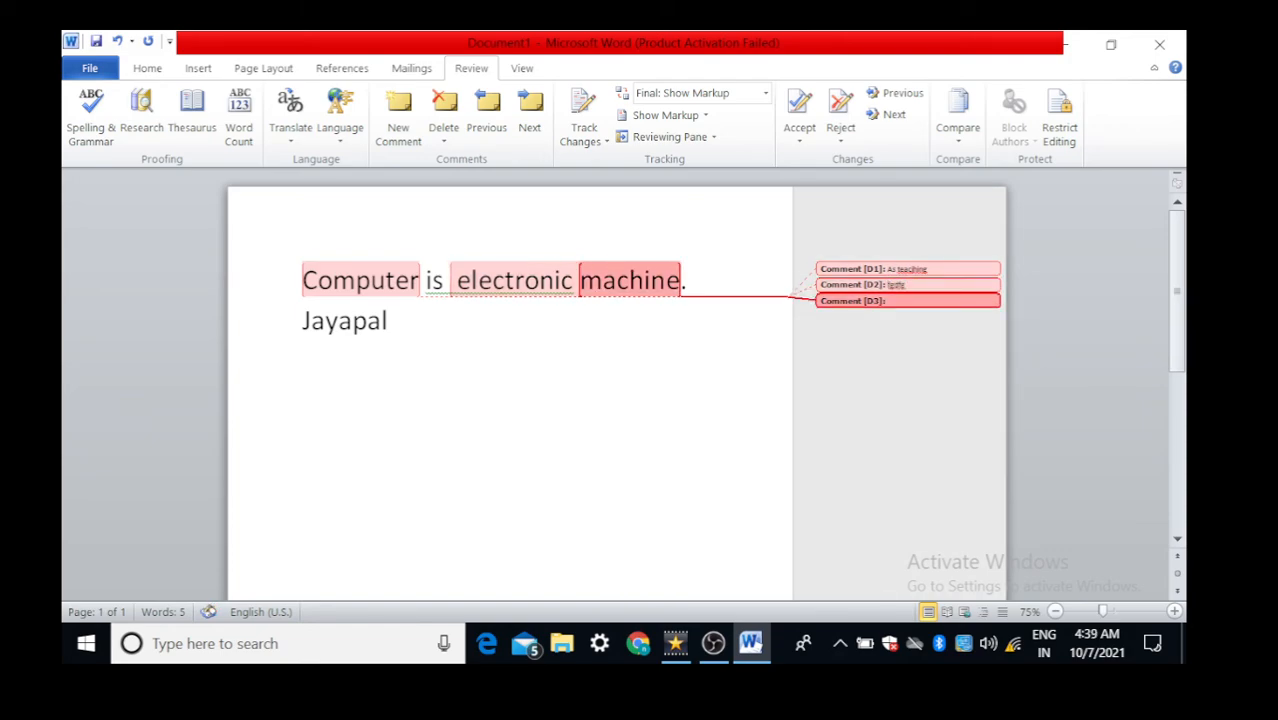
{"action": "type", "text": "sdfbvdv"}
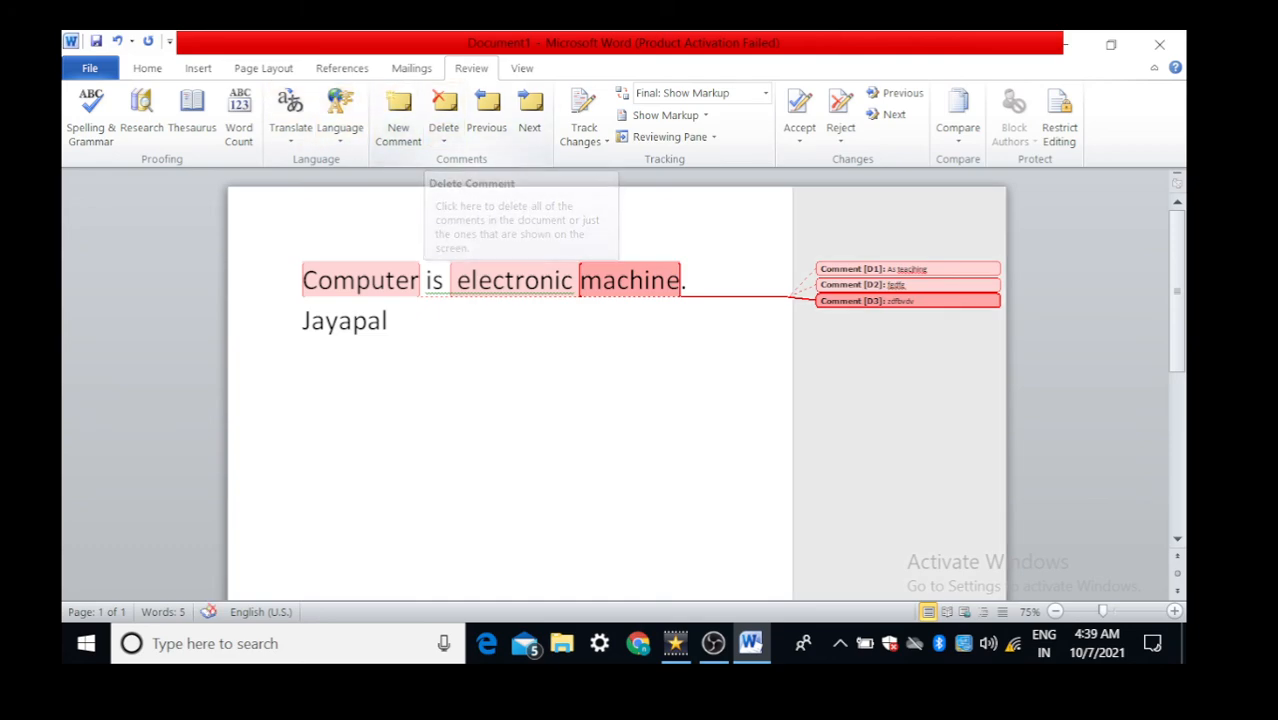
Step: Delete only the comment attached to the word "machine"
{"action": "left_click", "coordinate": [444, 141]}
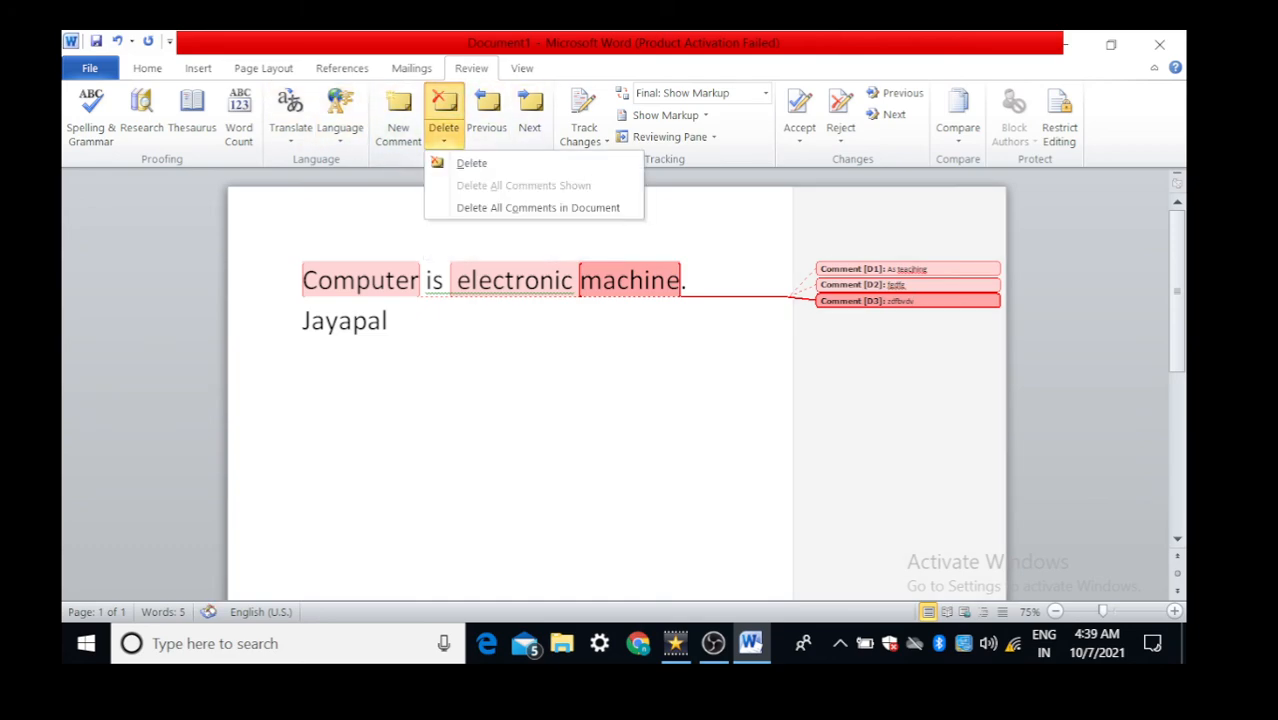
{"action": "left_click", "coordinate": [462, 162]}
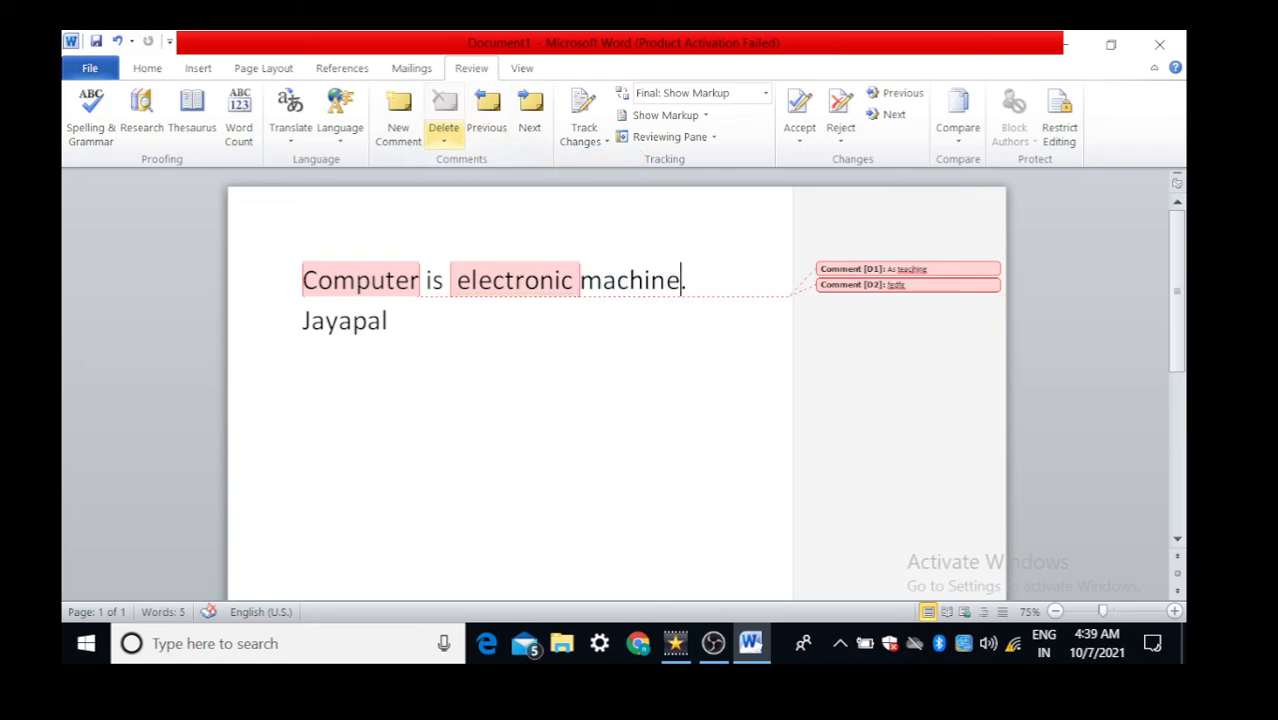
Step: Go back to the comment on "electronic" and step forward through the comments, continuing from the beginning of the document
{"action": "left_click", "coordinate": [487, 115]}
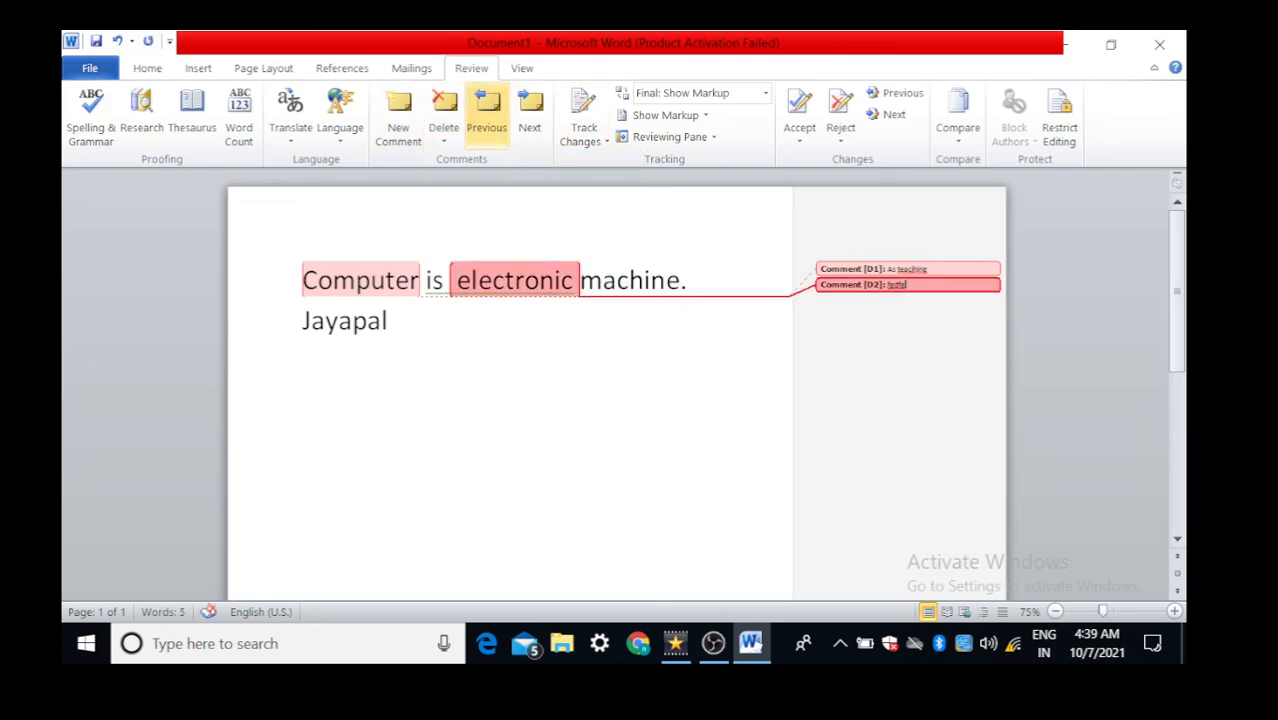
{"action": "left_click", "coordinate": [529, 115]}
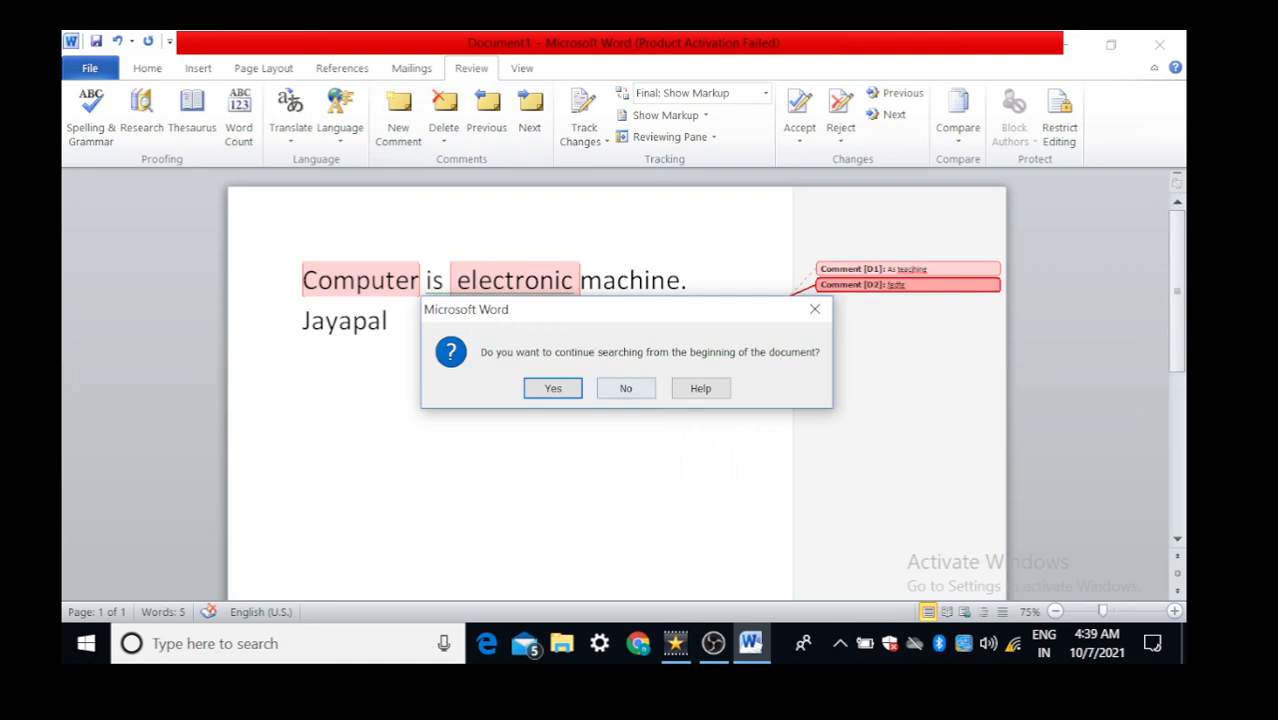
{"action": "left_click", "coordinate": [553, 388]}
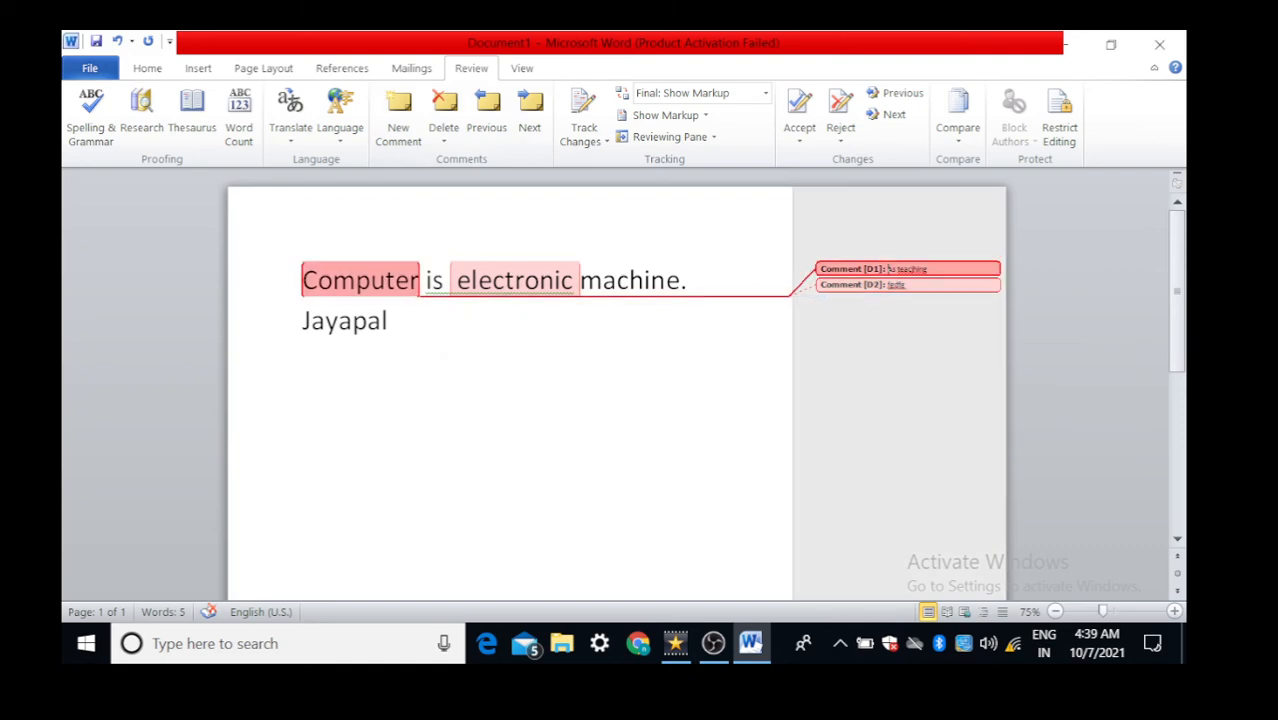
{"action": "left_click", "coordinate": [529, 115]}
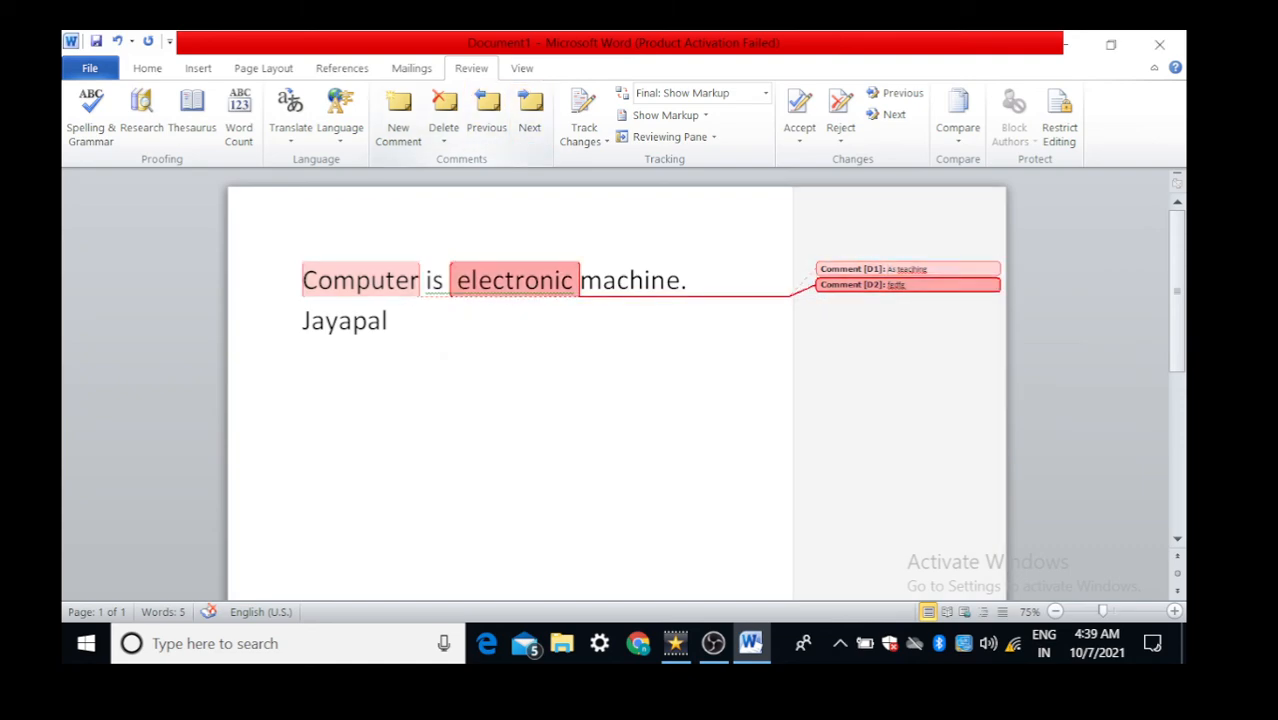
{"action": "left_click", "coordinate": [529, 115]}
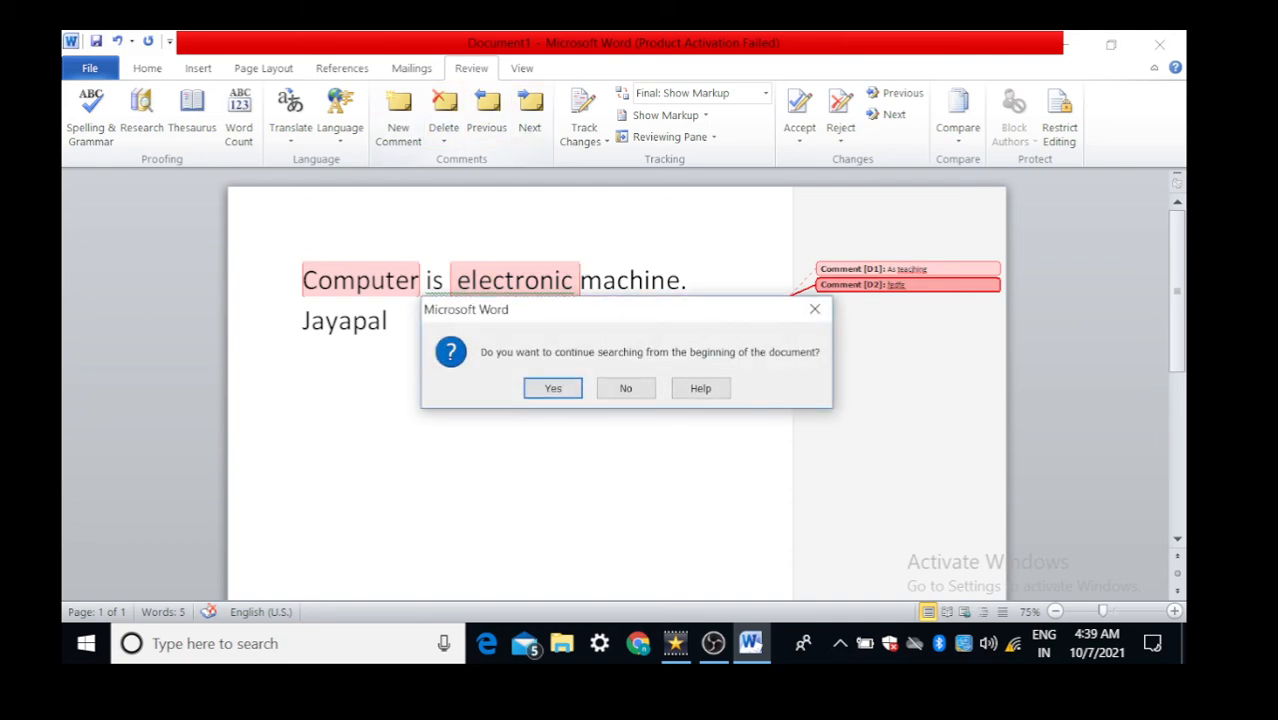
{"action": "left_click", "coordinate": [553, 388]}
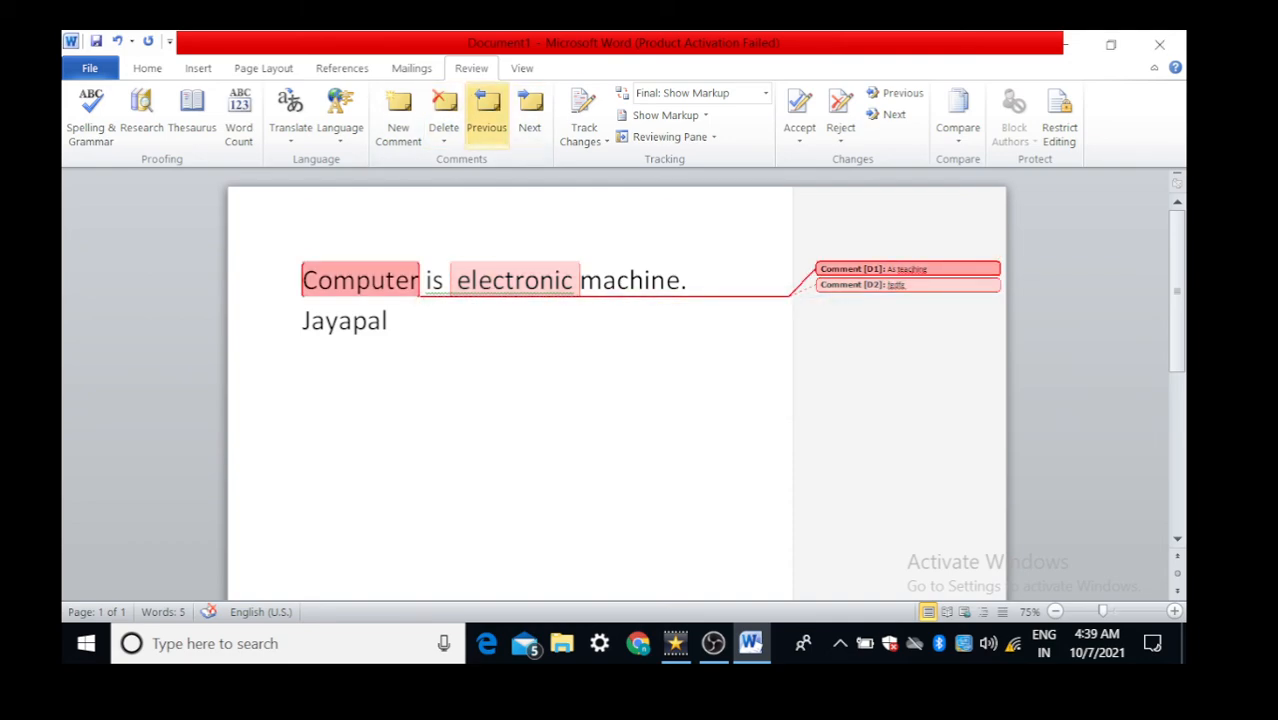
Step: Step backward through the comments, continuing from the end of the document, and go forward again to the comment on "Computer"
{"action": "left_click", "coordinate": [487, 112]}
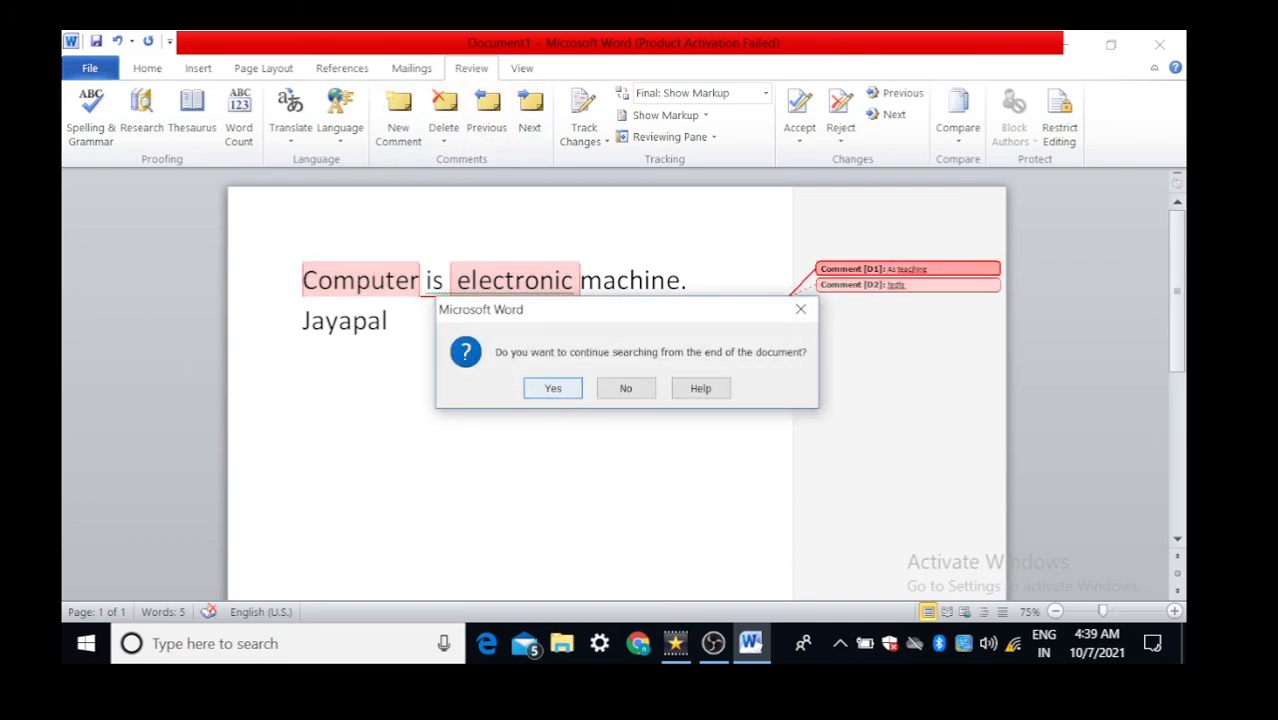
{"action": "left_click", "coordinate": [552, 387]}
{"action": "left_click", "coordinate": [487, 112]}
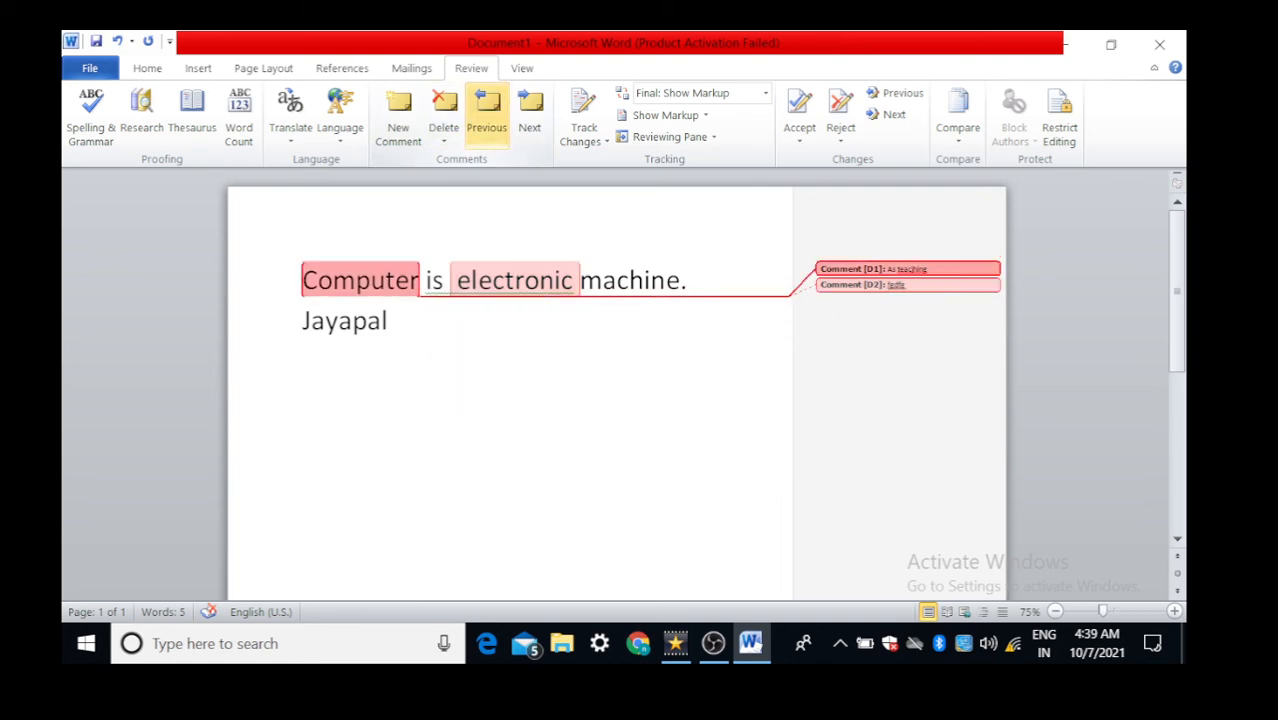
{"action": "left_click", "coordinate": [487, 112]}
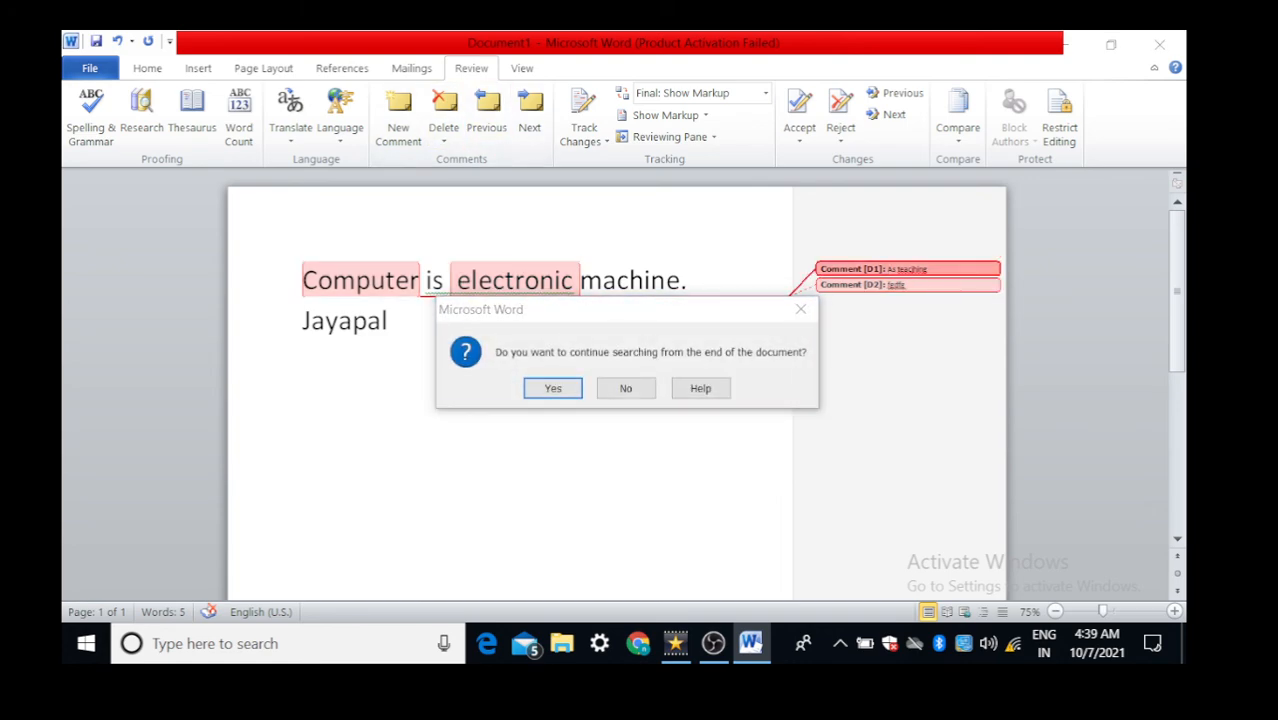
{"action": "left_click", "coordinate": [553, 388]}
{"action": "left_click", "coordinate": [529, 112]}
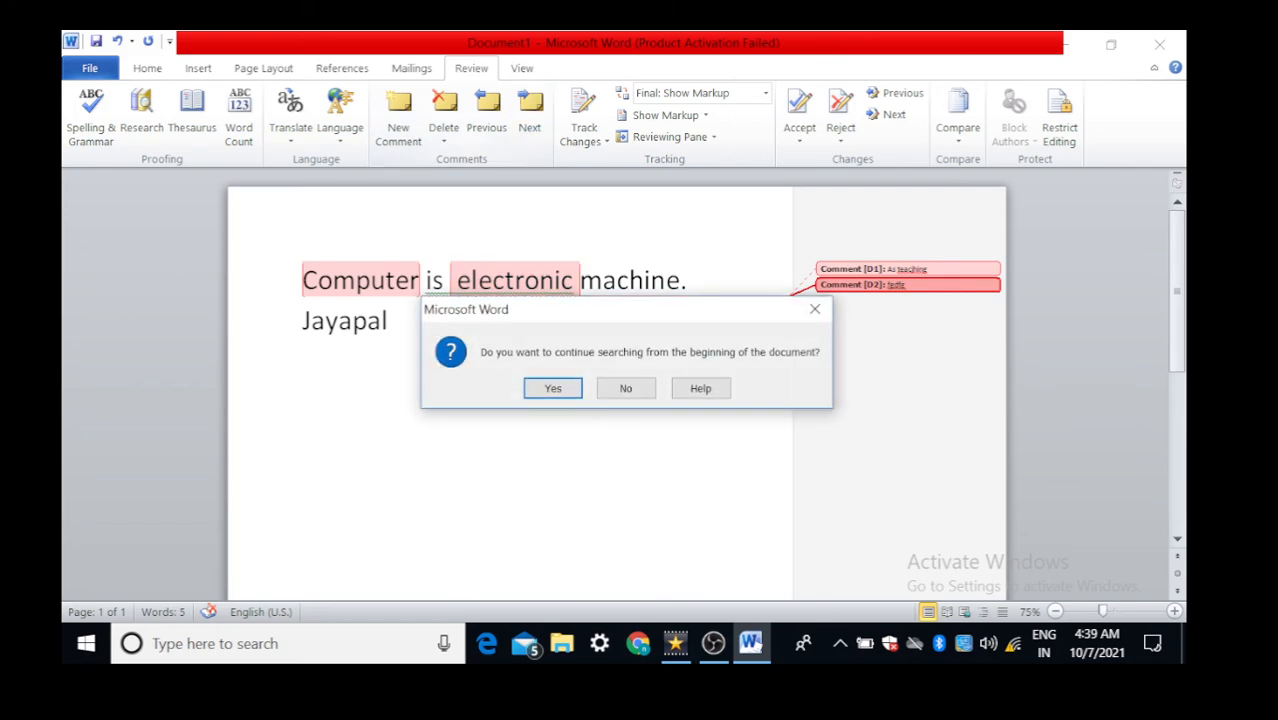
{"action": "left_click", "coordinate": [553, 388]}
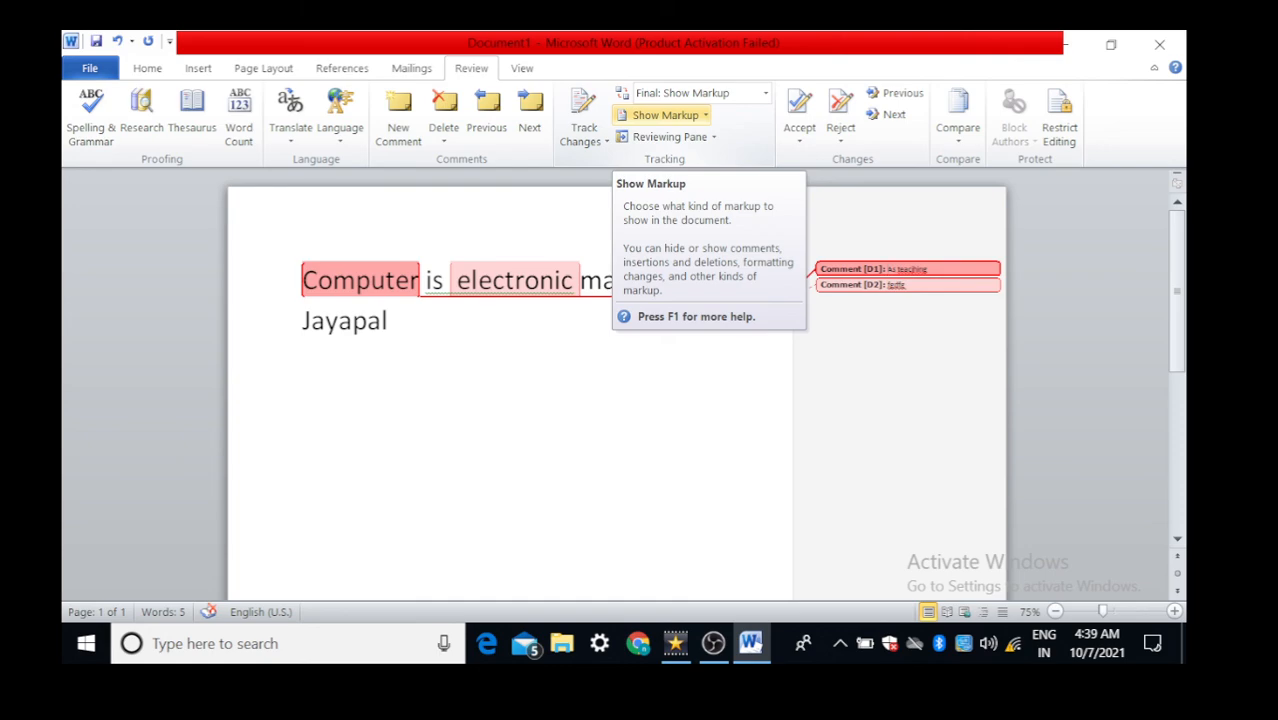
Step: Turn off the display of comments in the document's markup and turn it back on
{"action": "left_click", "coordinate": [665, 115]}
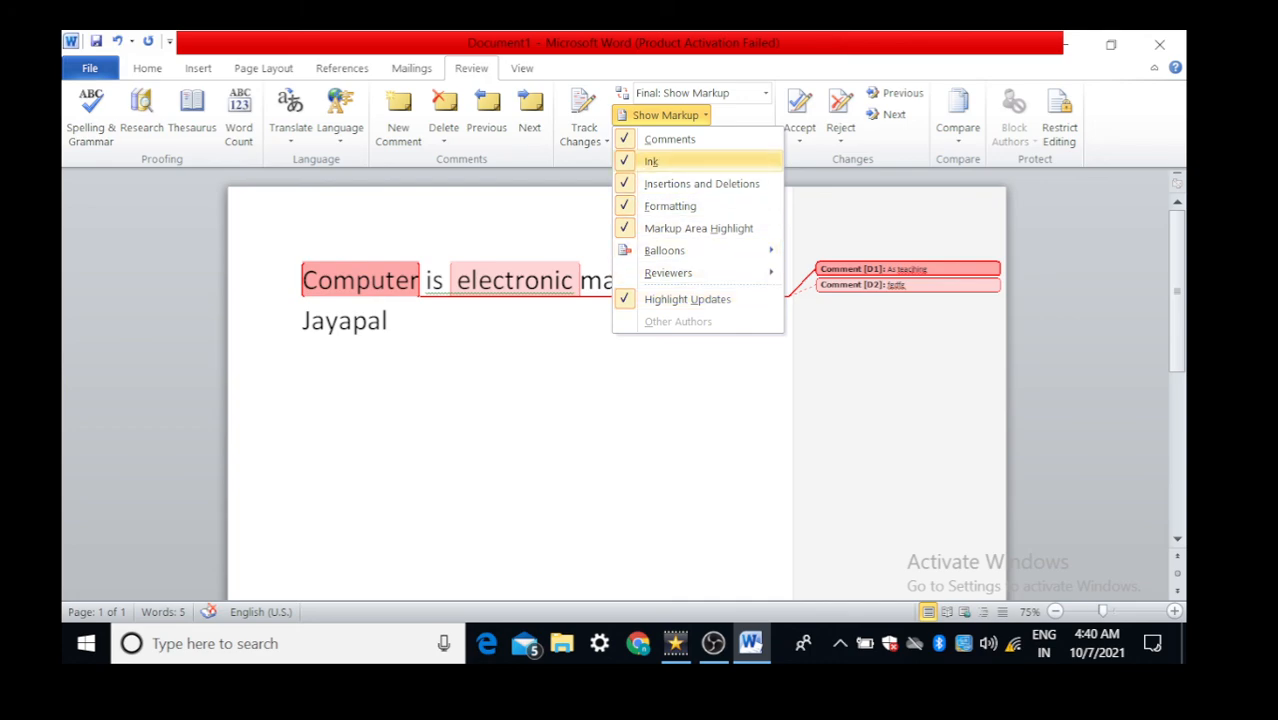
{"action": "mouse_move", "coordinate": [680, 250]}
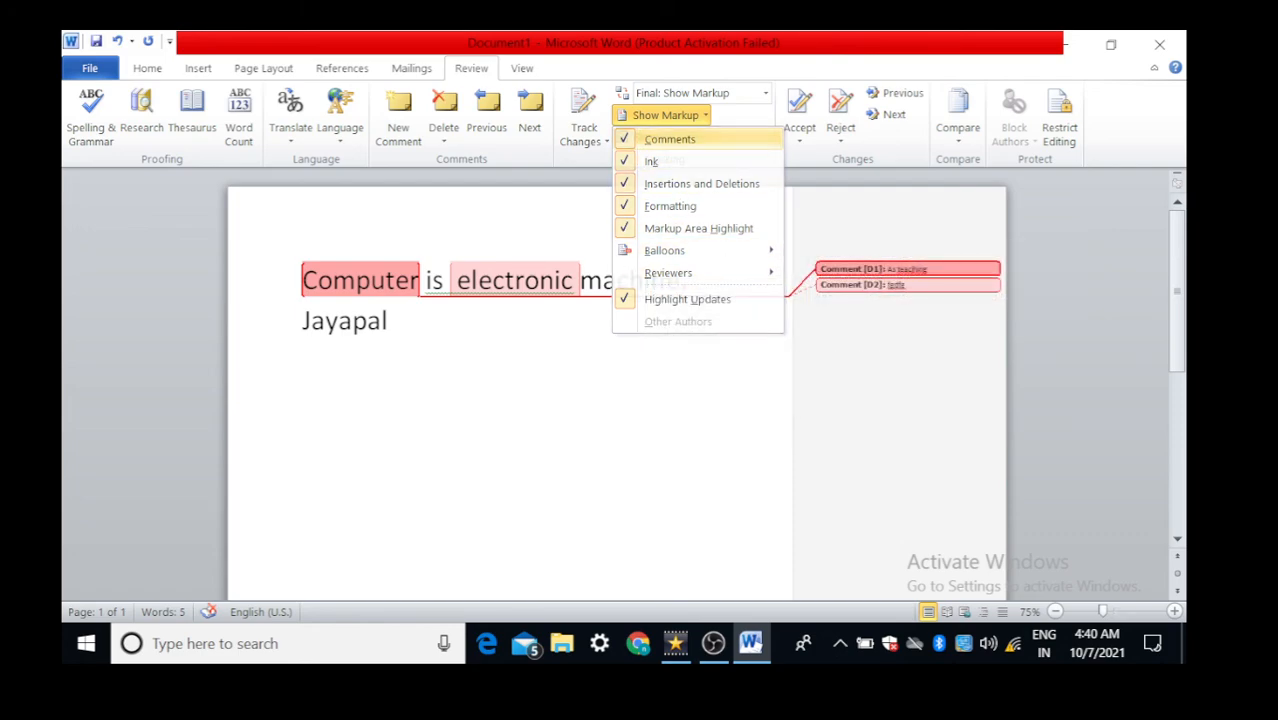
{"action": "left_click", "coordinate": [669, 139]}
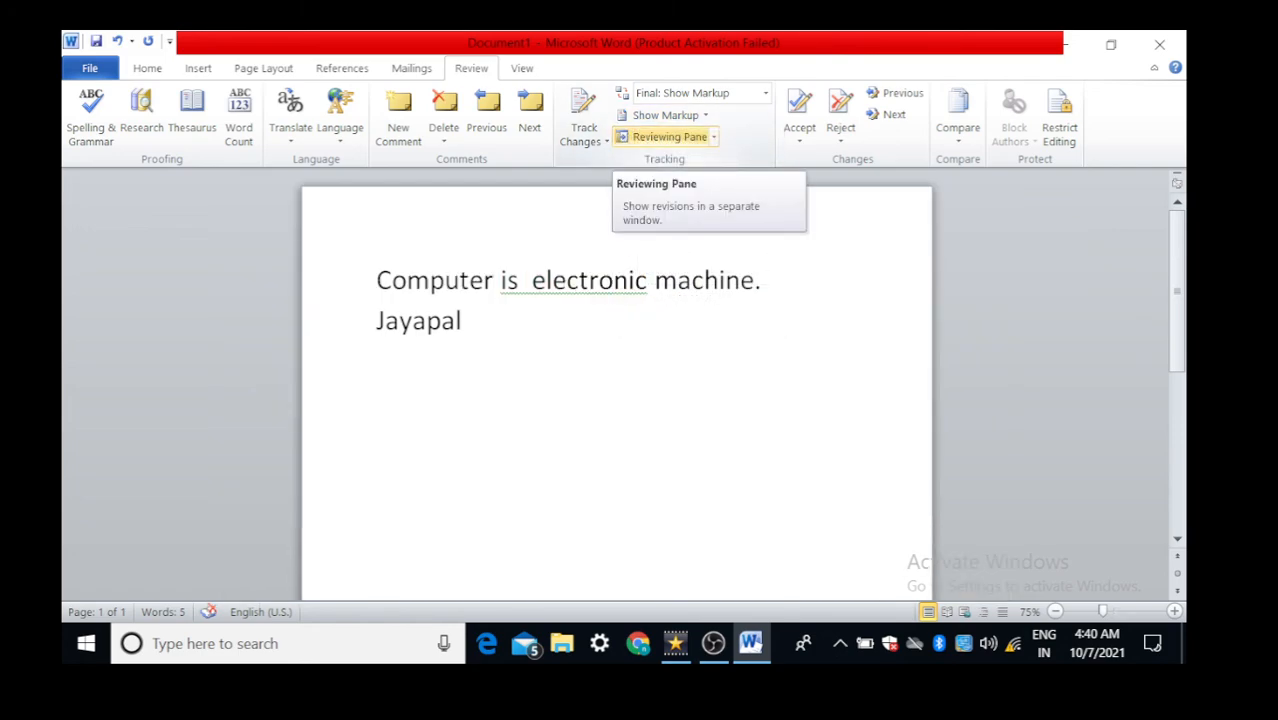
{"action": "left_click", "coordinate": [665, 115]}
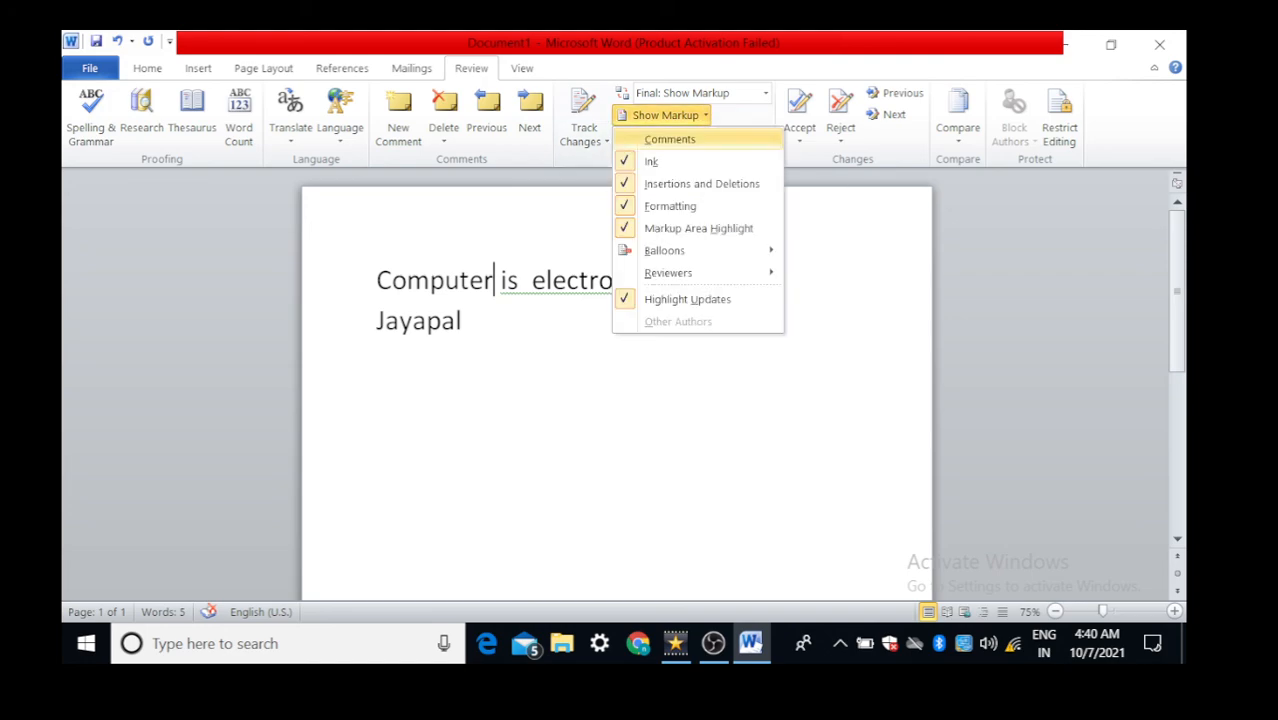
{"action": "left_click", "coordinate": [669, 139]}
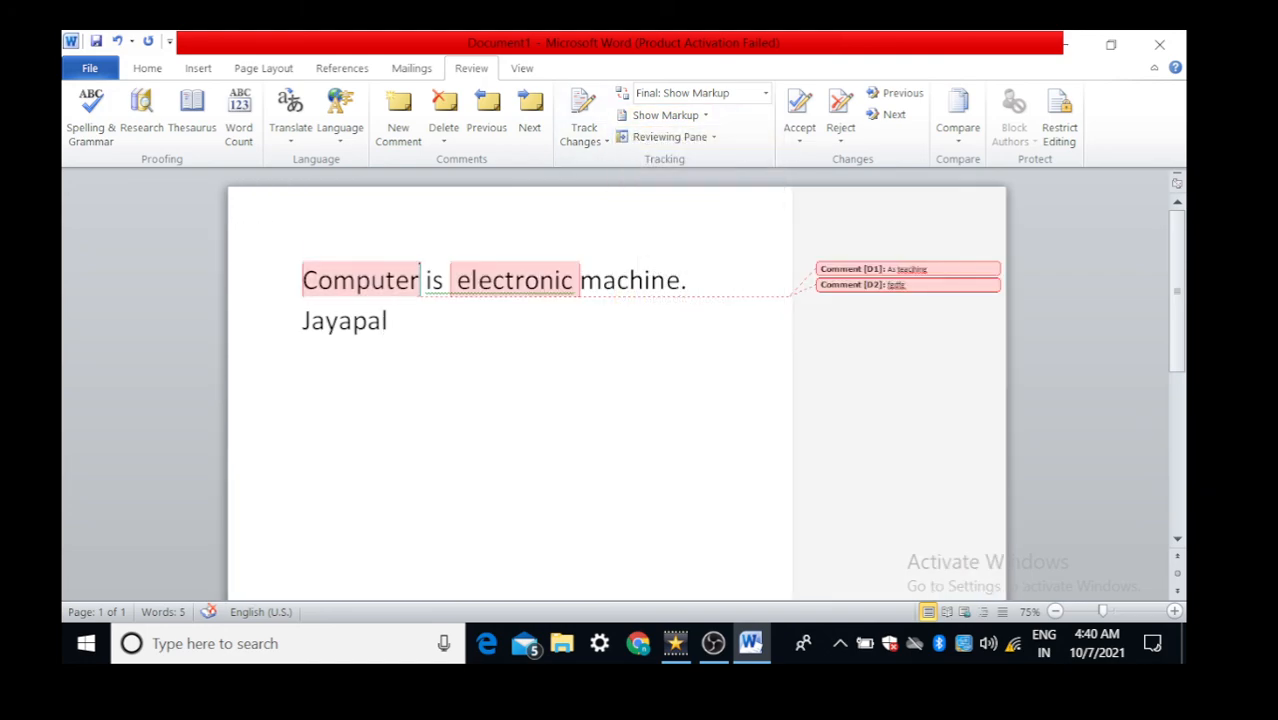